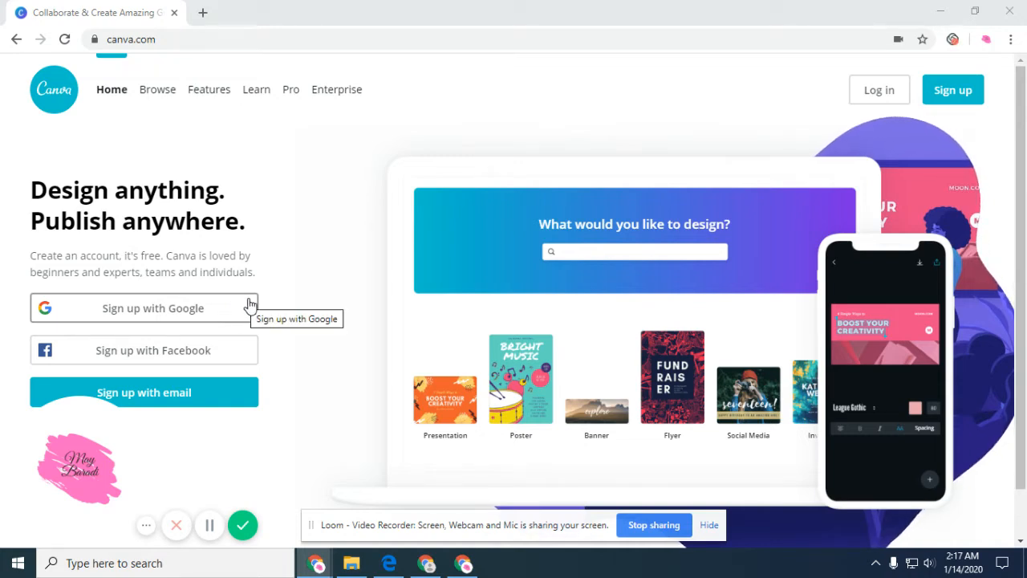
Sign up for Canva with a Google account, dismissing the page translation offer.
click(100, 311)
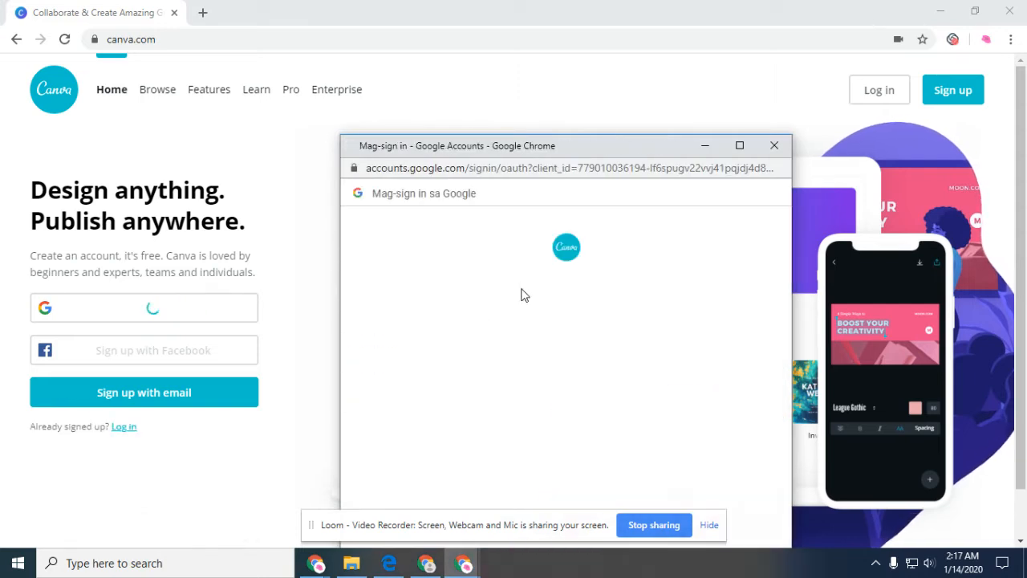
click(777, 199)
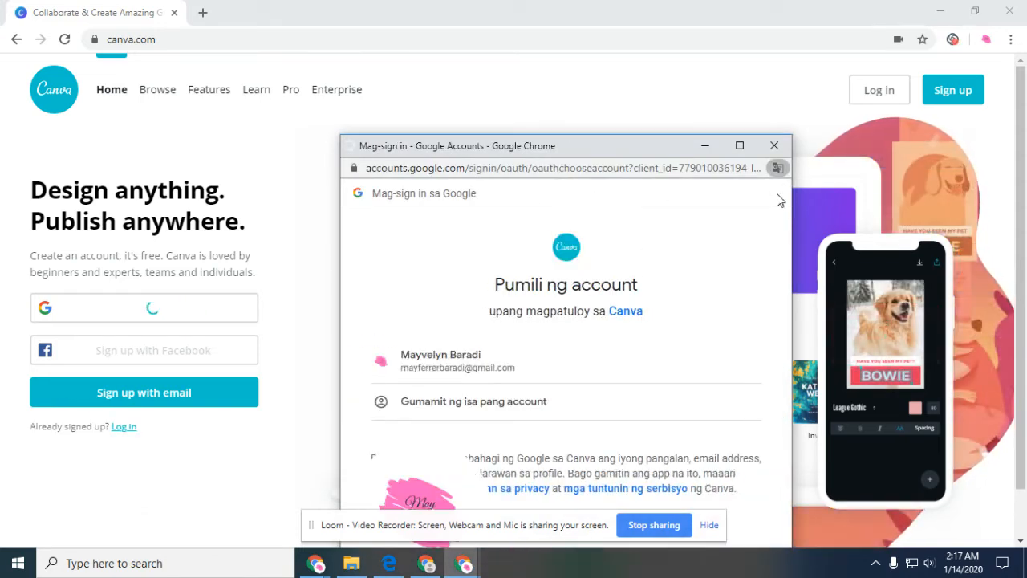
click(609, 377)
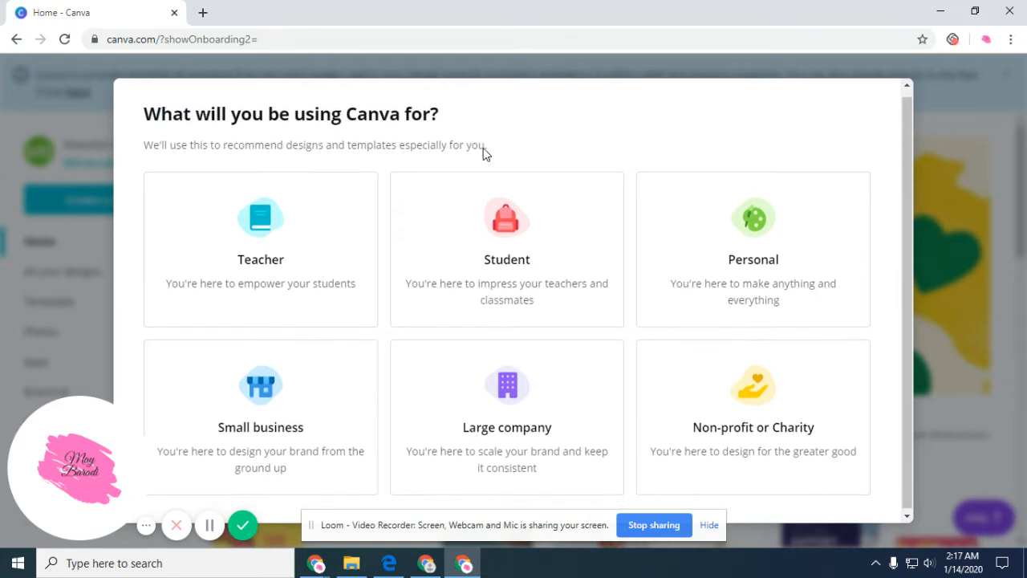
Choose Personal use and create a new blank Resume design from a 'resume' search.
click(759, 224)
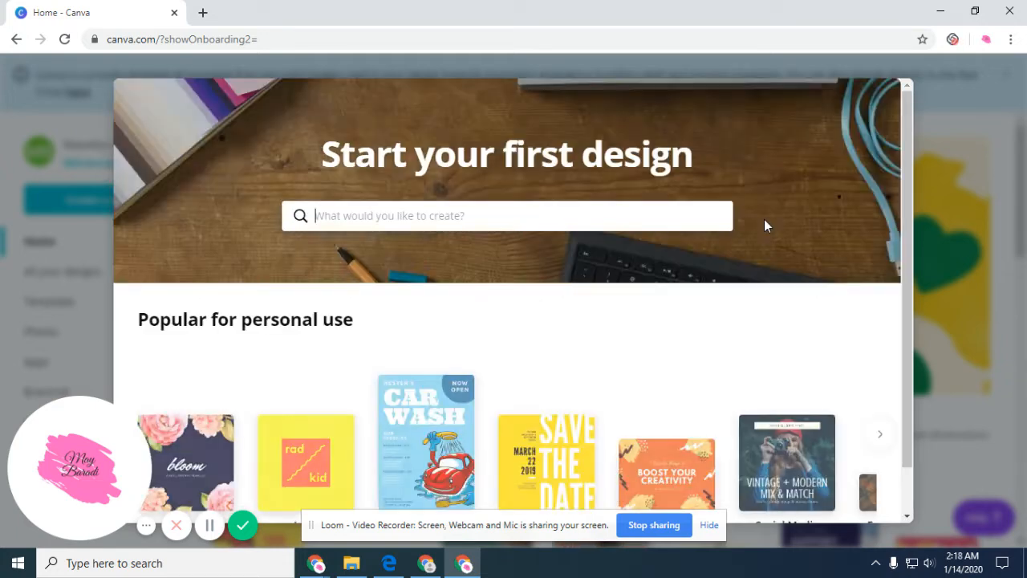
click(418, 219)
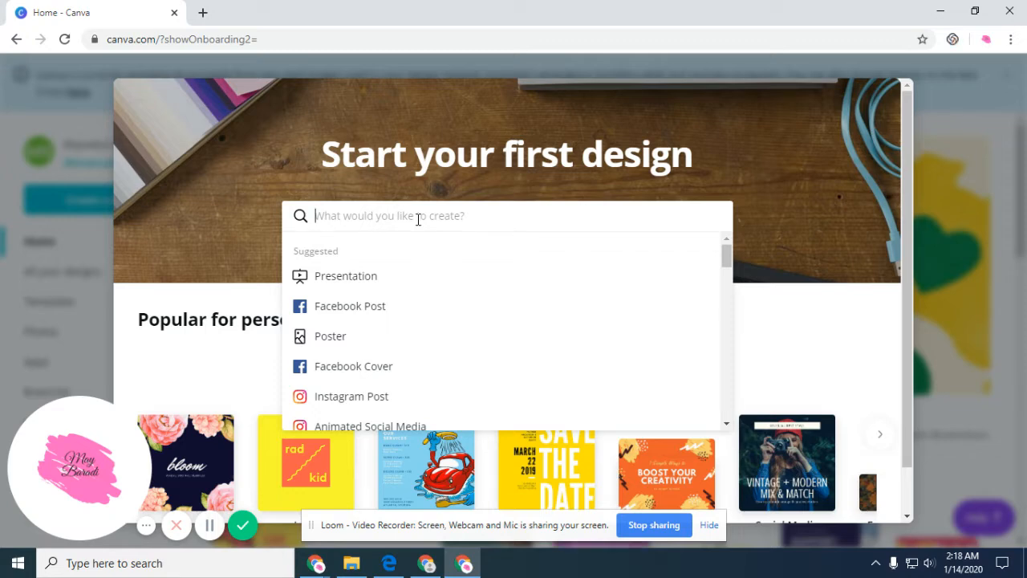
text(resume)
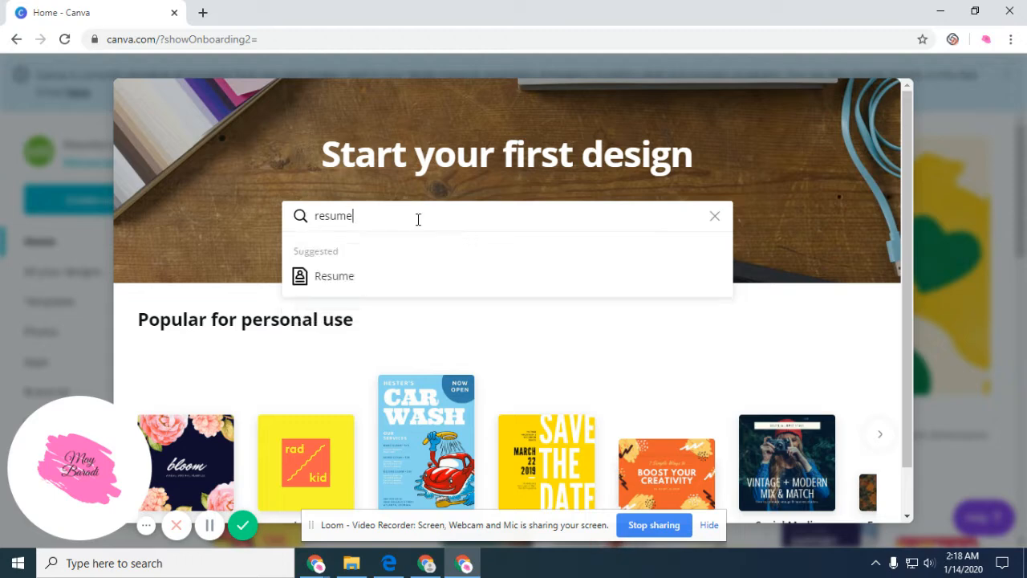
click(406, 280)
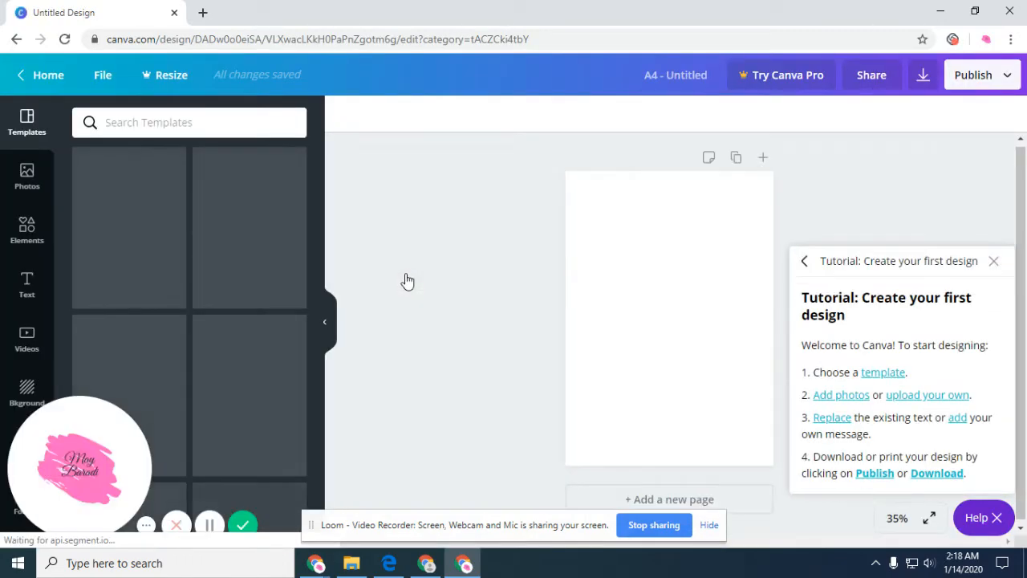
Close the getting-started tutorial panel.
click(995, 264)
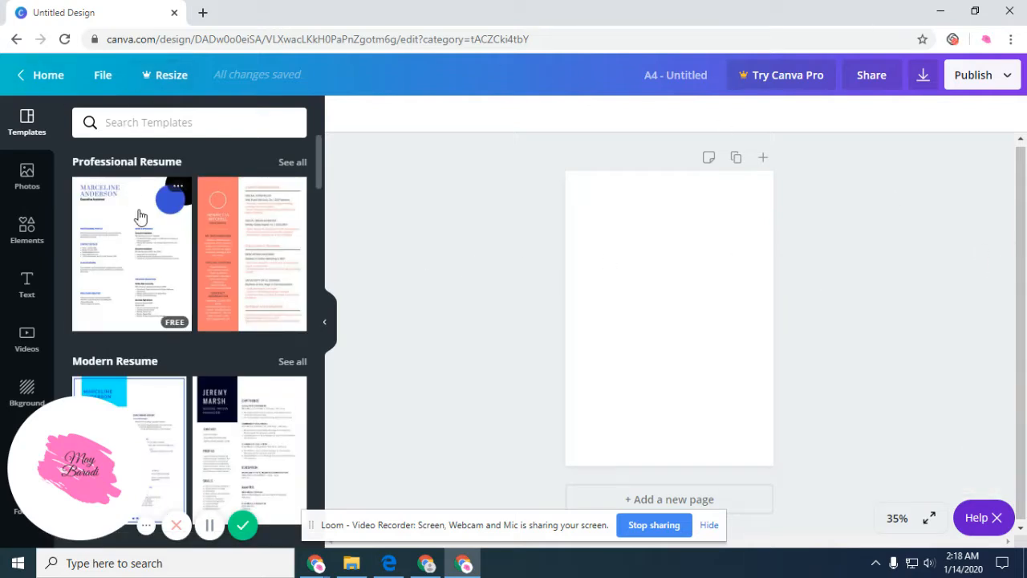
scroll(141, 225, down, 1)
scroll(148, 229, up, 1)
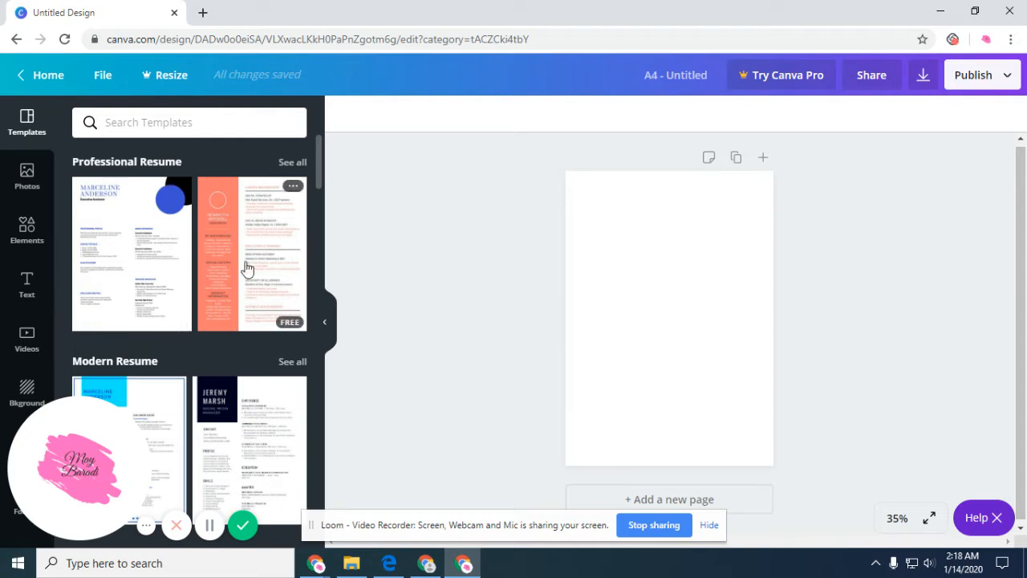
Show all Professional Resume templates and browse through the results.
click(289, 163)
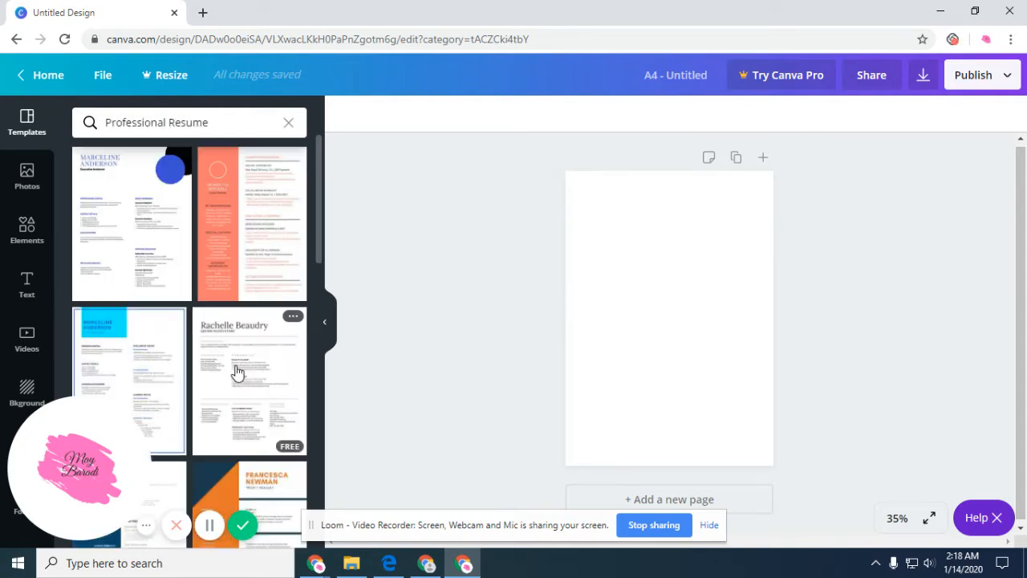
scroll(238, 369, down, 5)
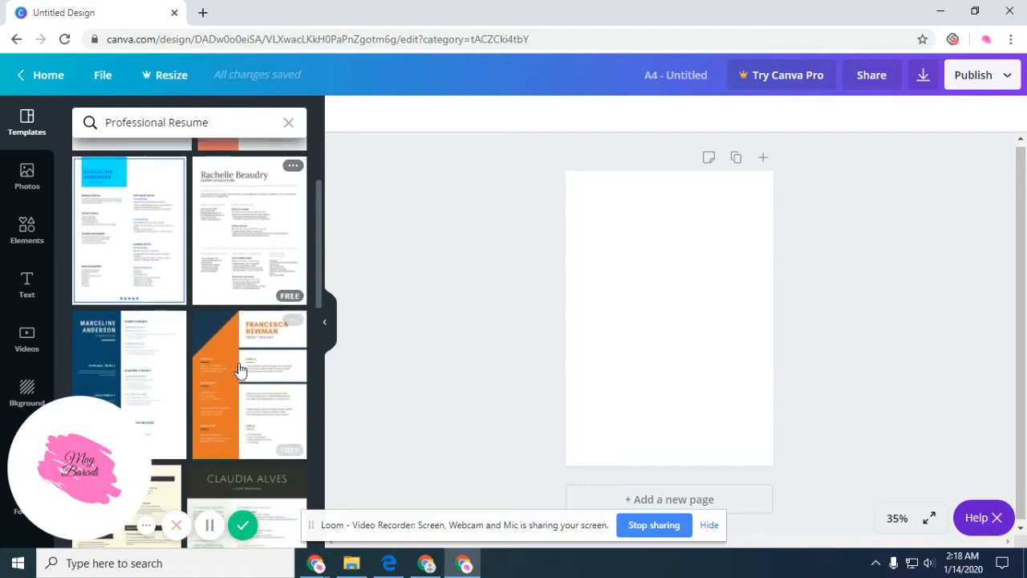
scroll(239, 369, down, 2)
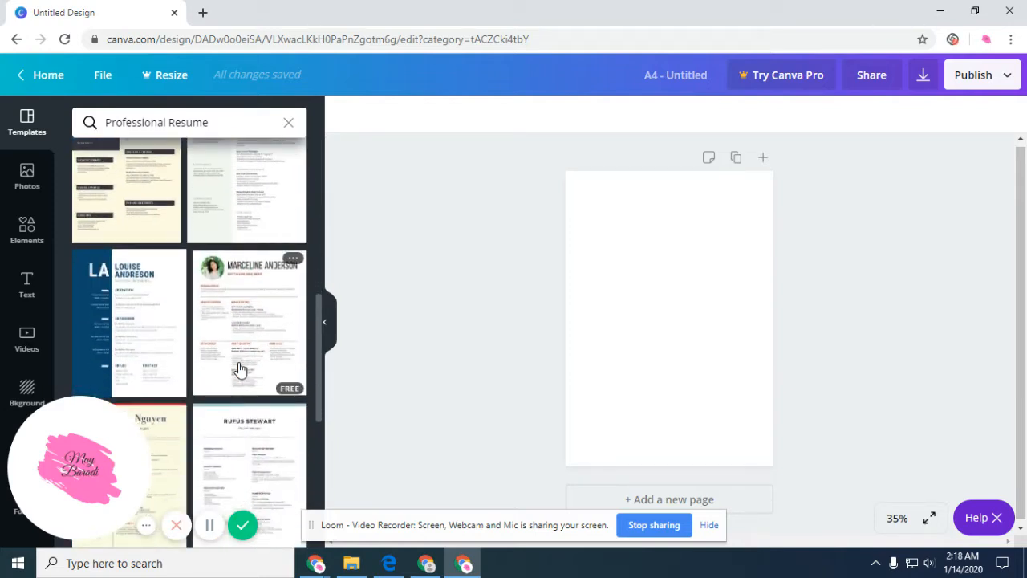
scroll(238, 369, down, 5)
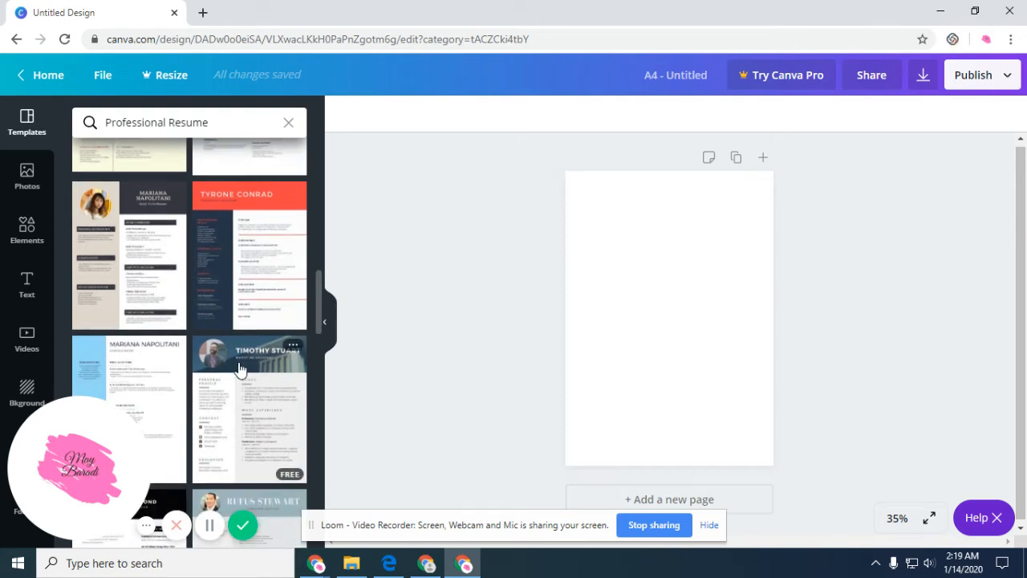
scroll(239, 369, up, 5)
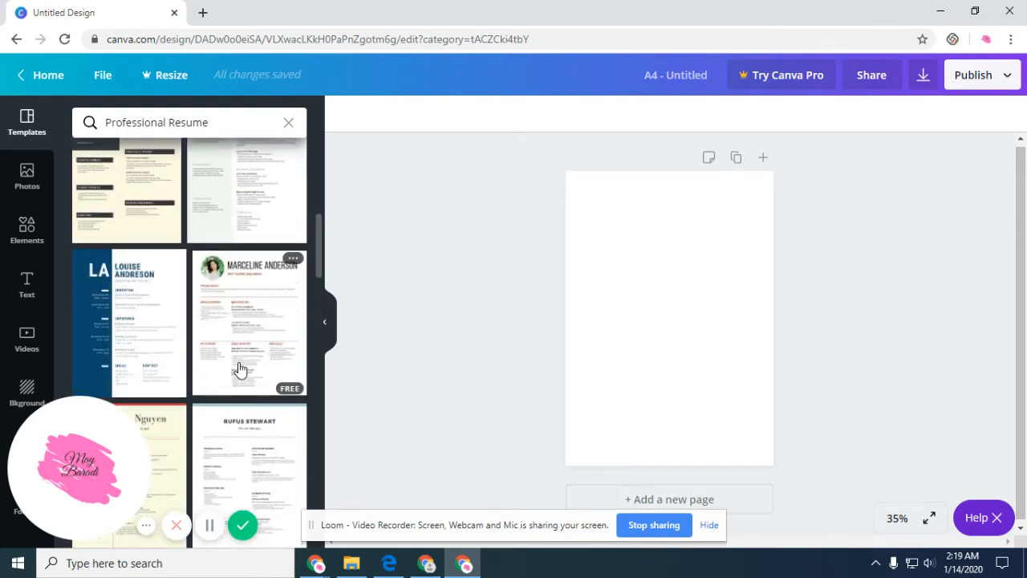
Apply the software-engineer resume template with the round photo and zoom to 125%.
click(255, 323)
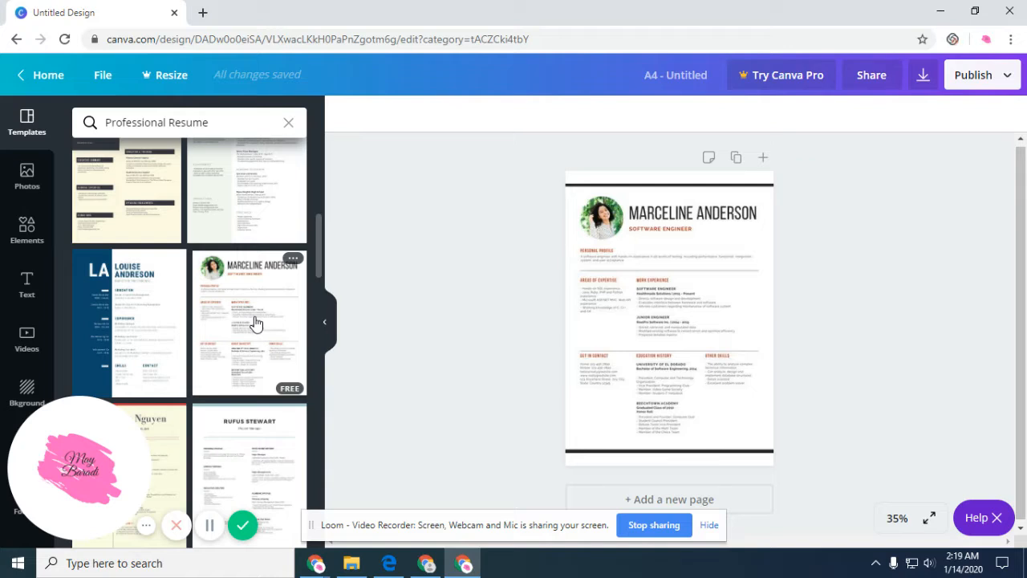
click(898, 519)
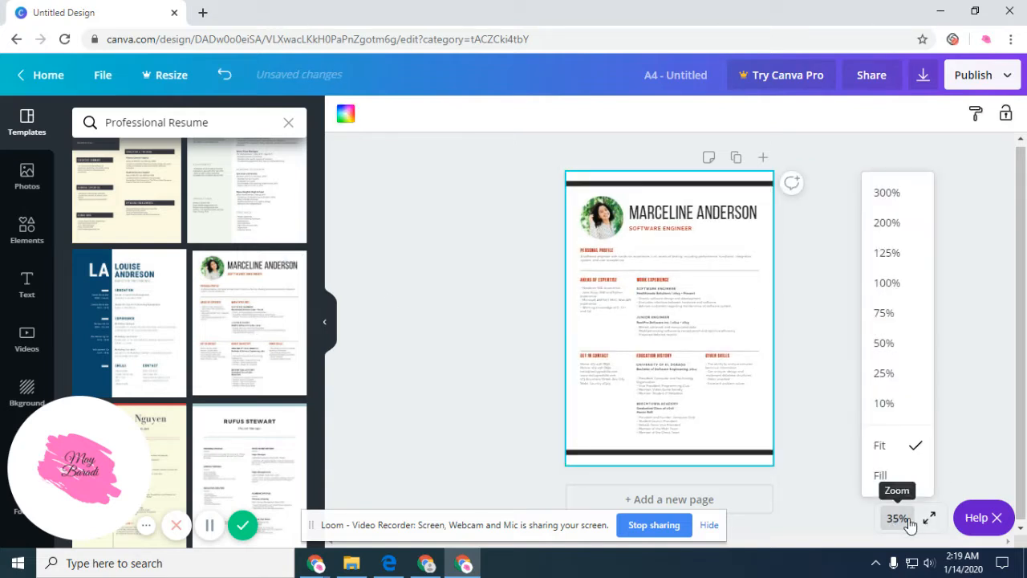
click(907, 256)
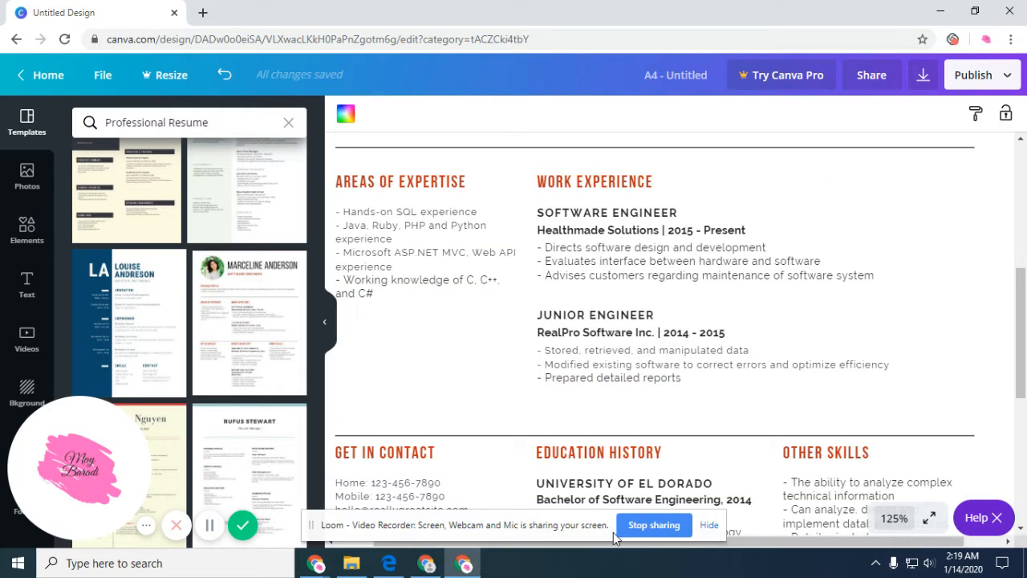
click(711, 526)
scroll(548, 340, up, 5)
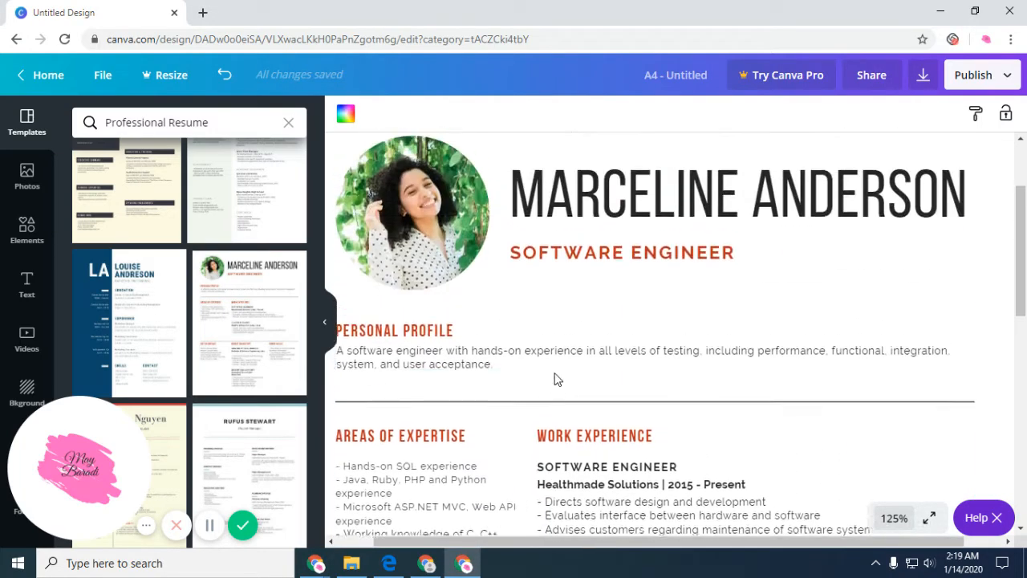
drag(568, 548, 541, 548)
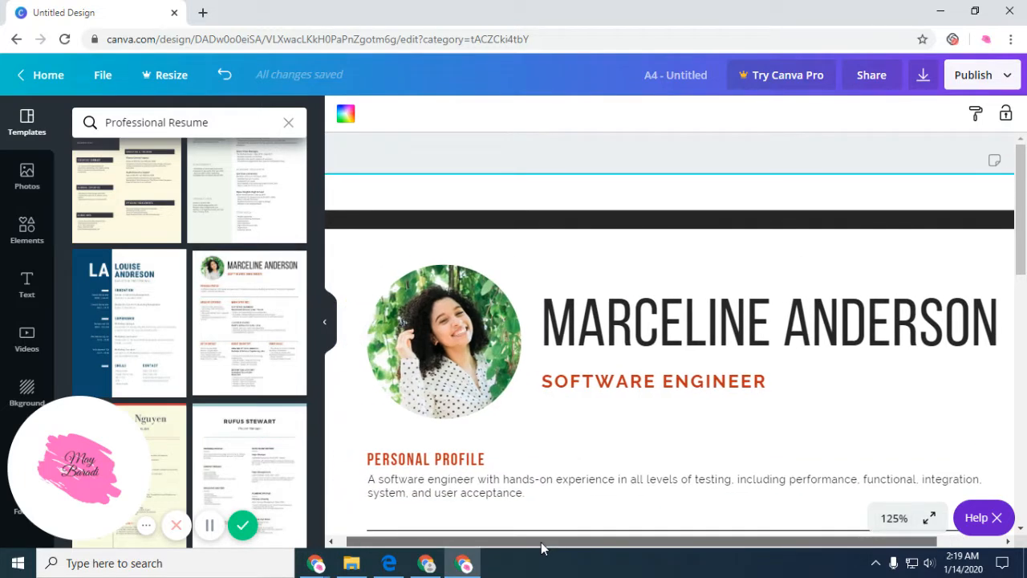
click(574, 329)
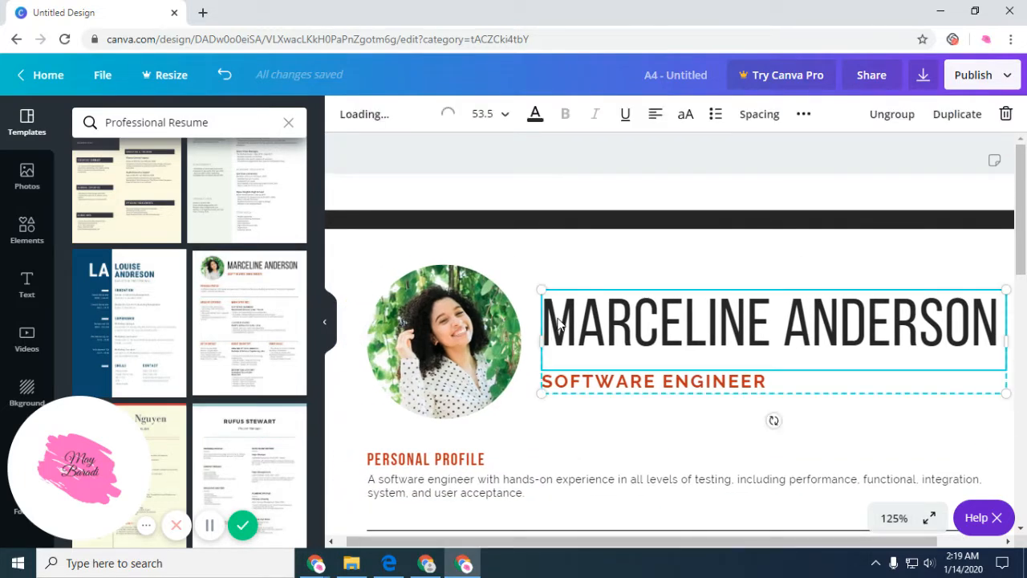
Replace the heading with the applicant's name and the subtitle with VIRTUAL ASSISTANT.
double_click(608, 325)
click(607, 329)
drag(598, 331, 996, 327)
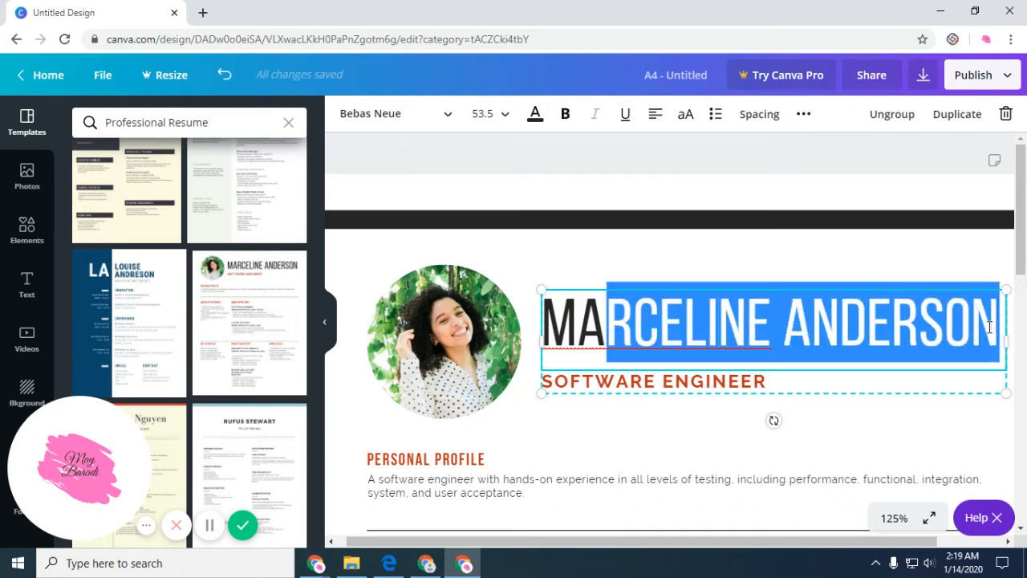
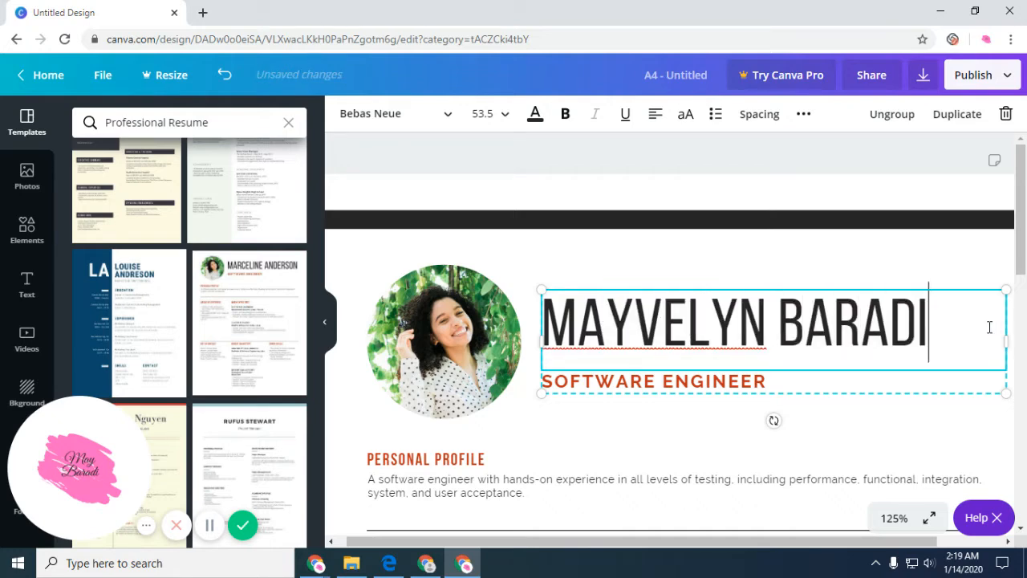
double_click(778, 382)
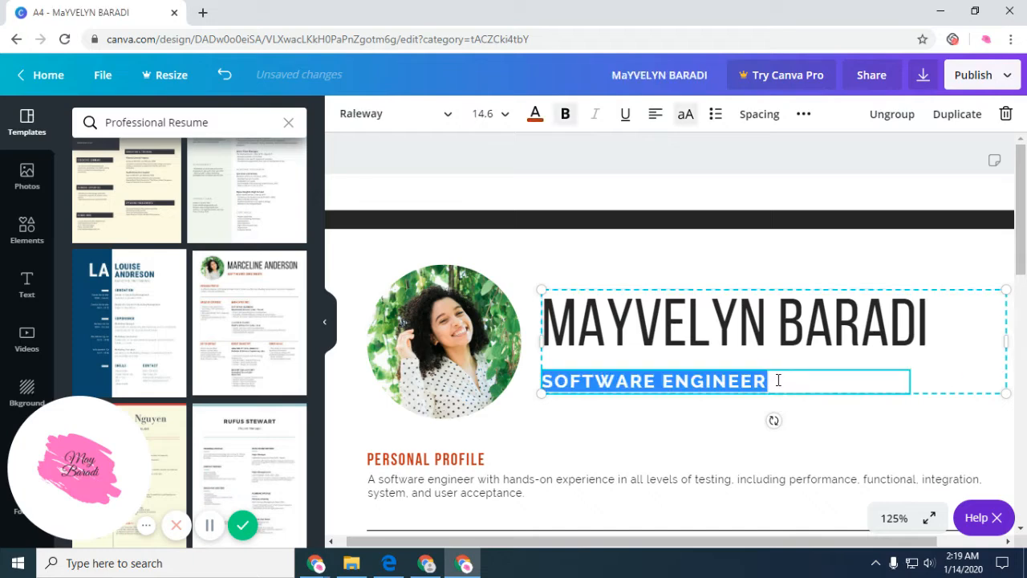
text(VIRTUAL)
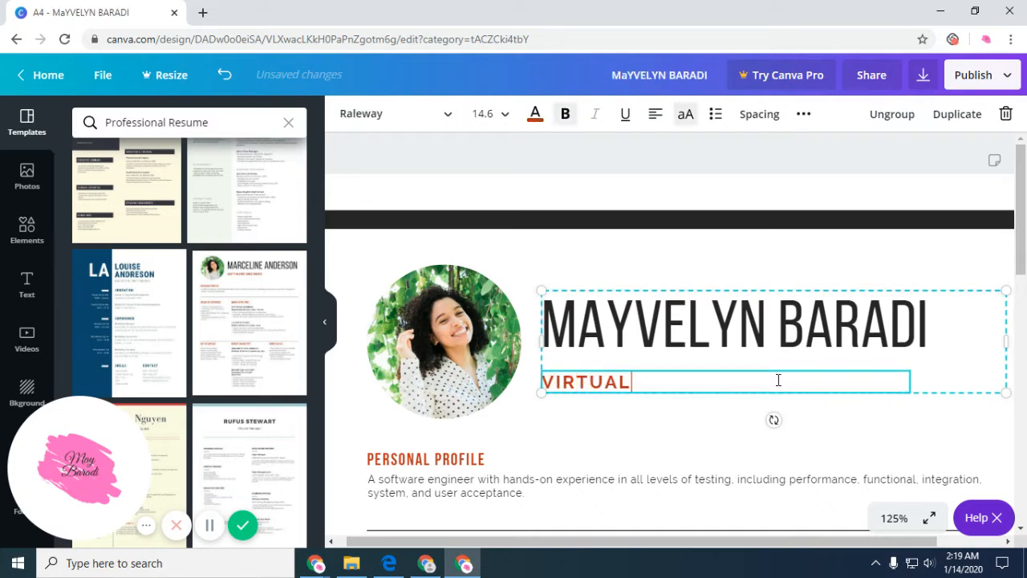
text( ASSISTANT)
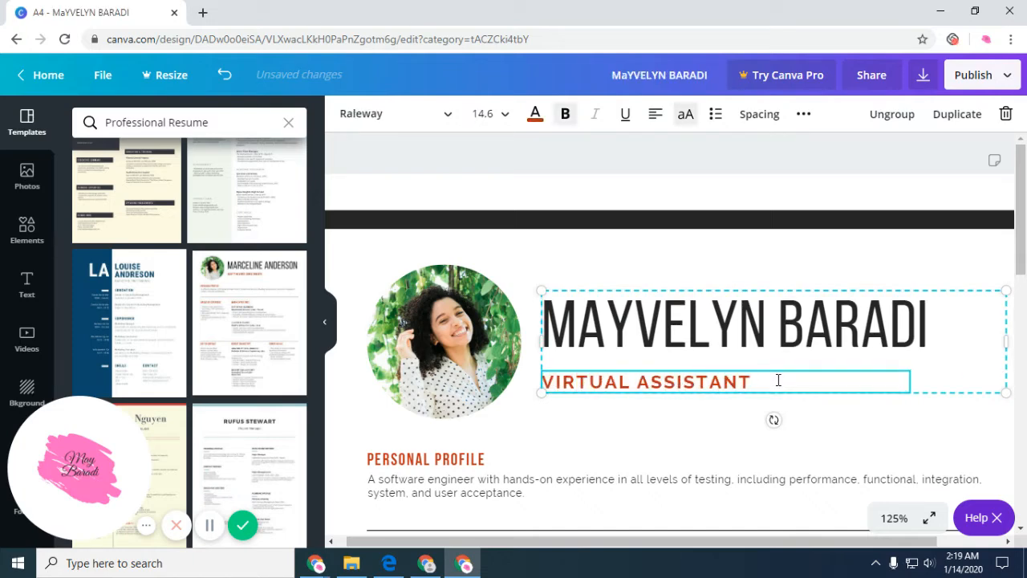
Rename the design to 'resume'.
click(667, 75)
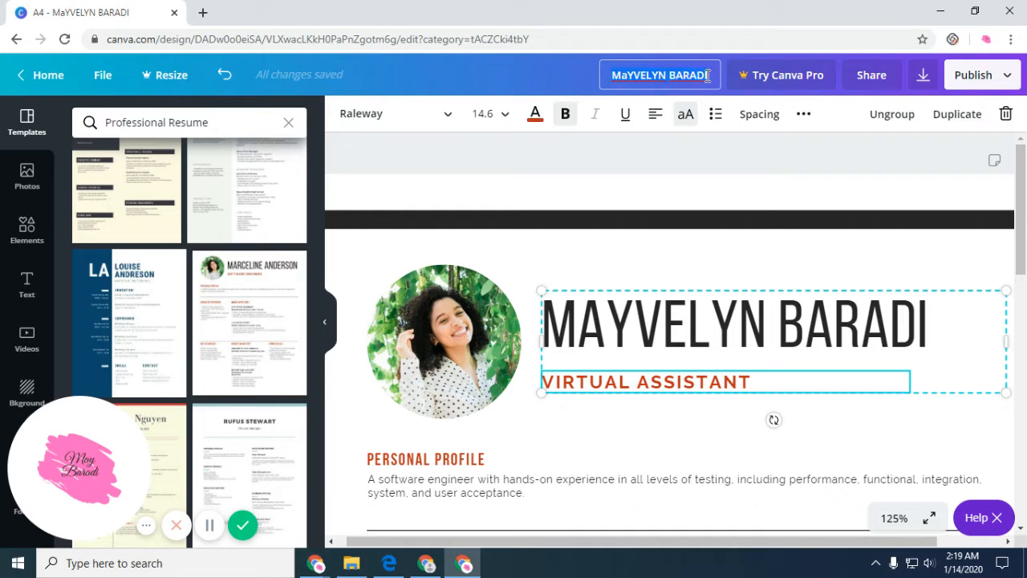
click(691, 67)
text(resume)
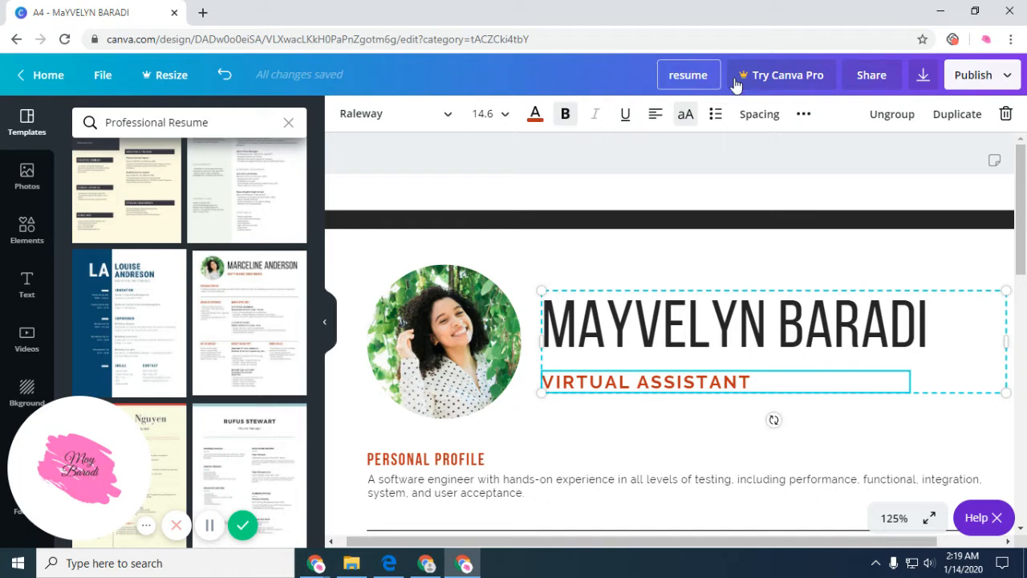
click(553, 466)
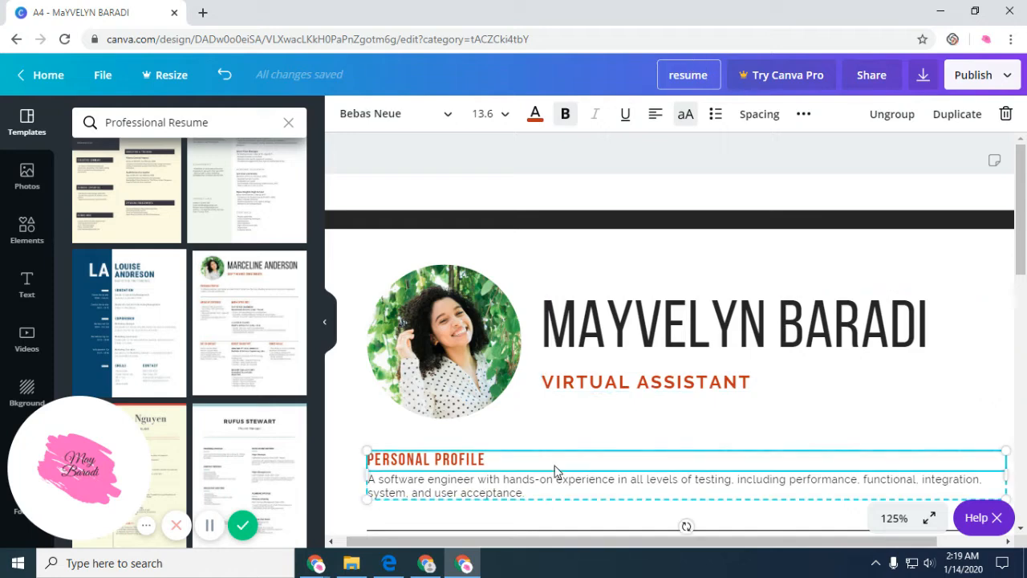
scroll(555, 466, down, 2)
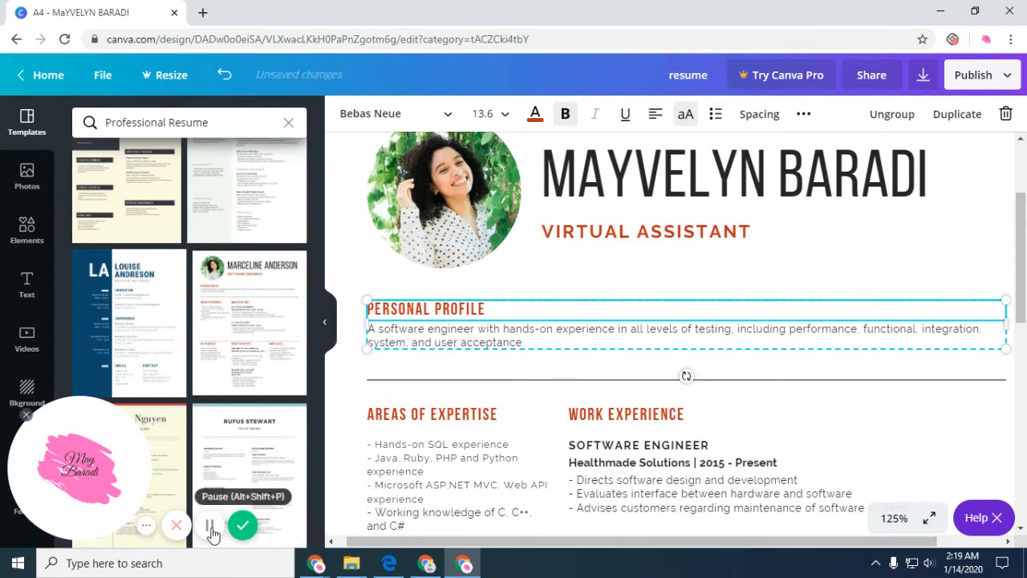
scroll(475, 370, up, 2)
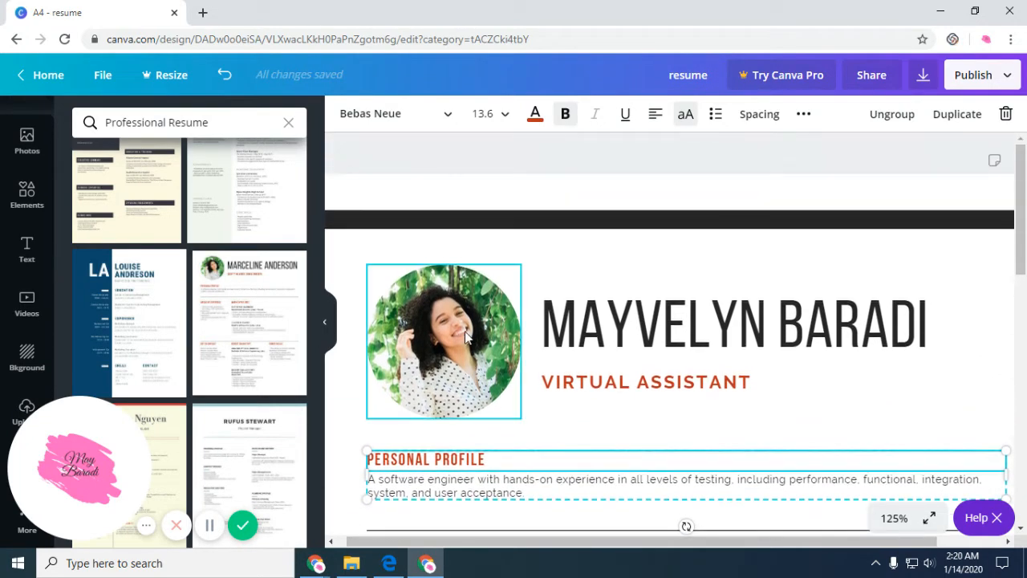
Upload 'pic (1)' from Downloads and drop it into the round profile photo frame.
click(474, 338)
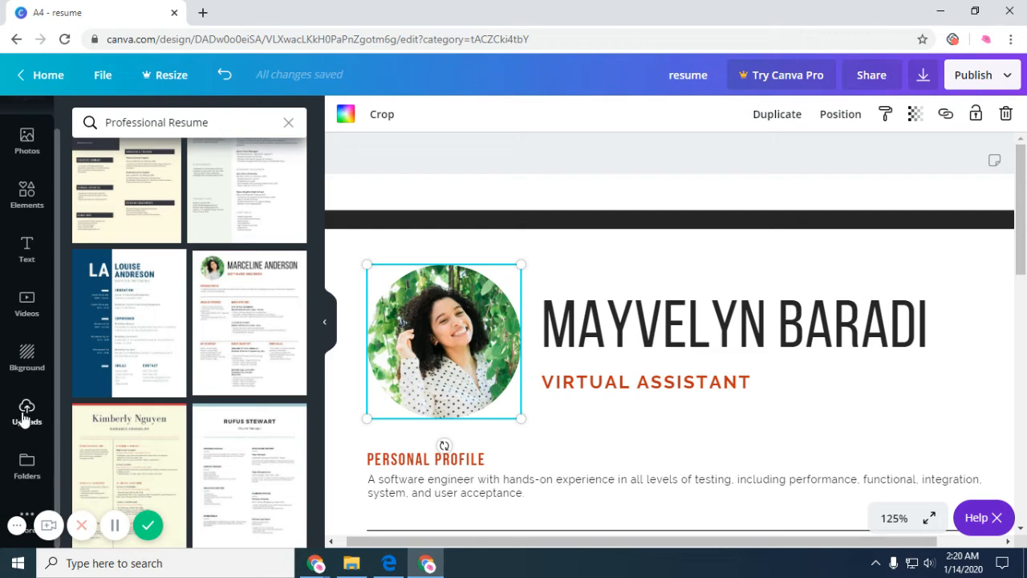
click(25, 417)
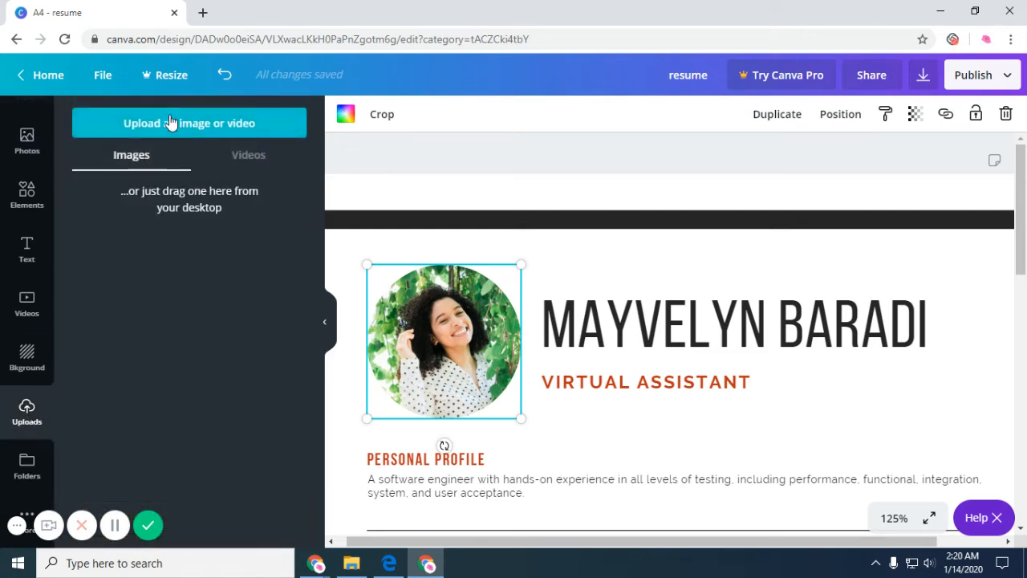
click(154, 129)
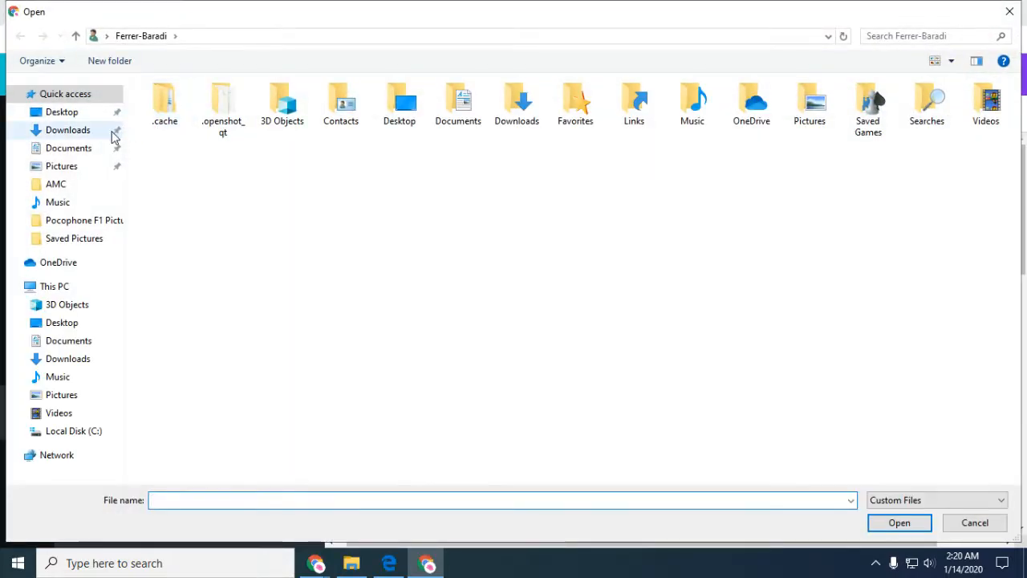
click(67, 130)
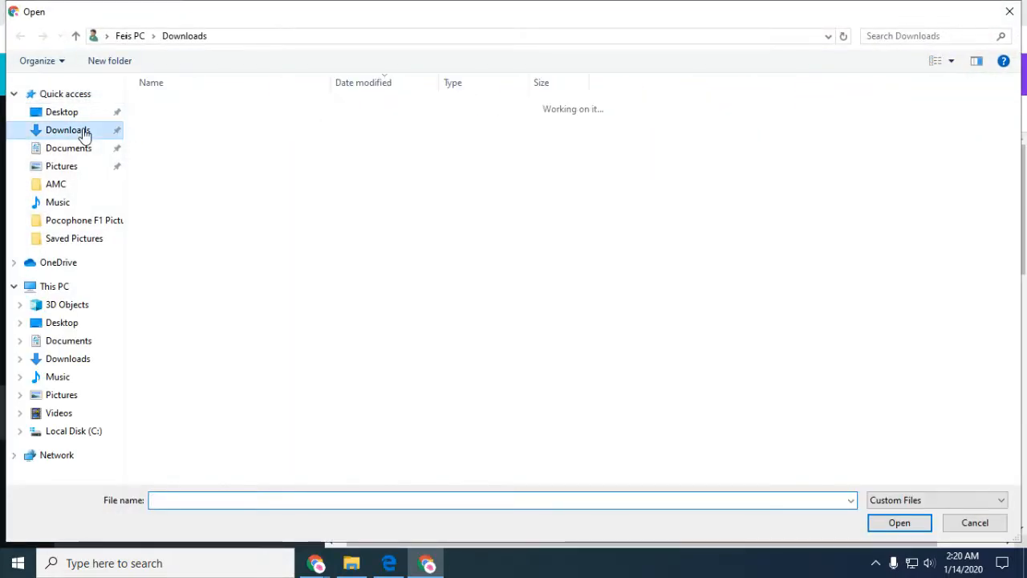
click(165, 124)
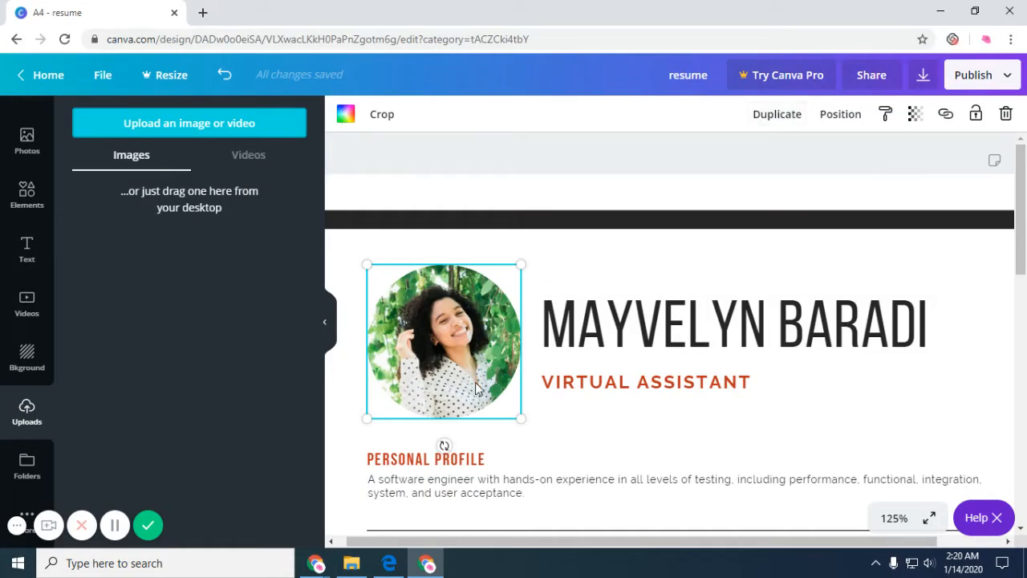
drag(121, 228, 396, 301)
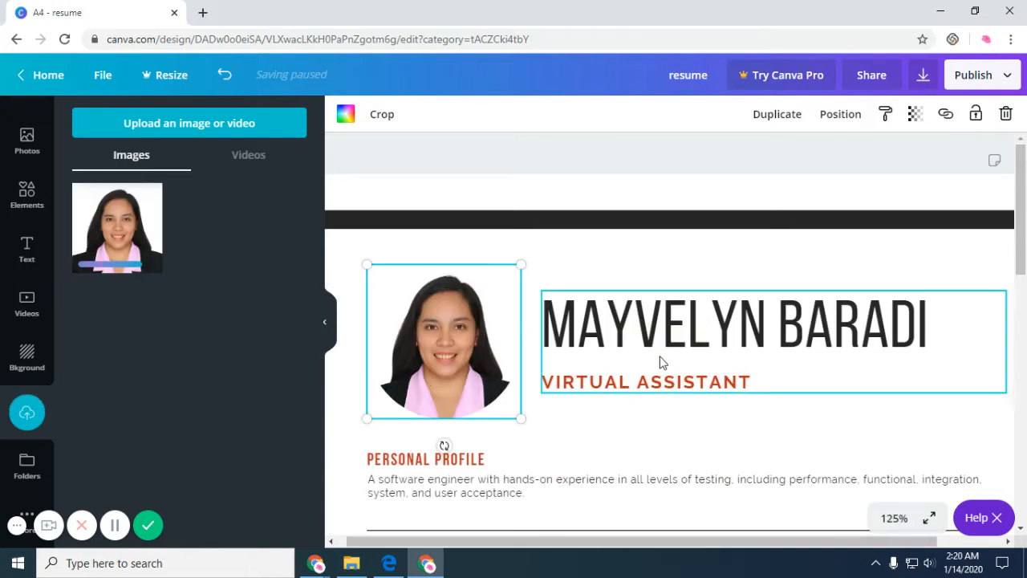
scroll(669, 362, down, 1)
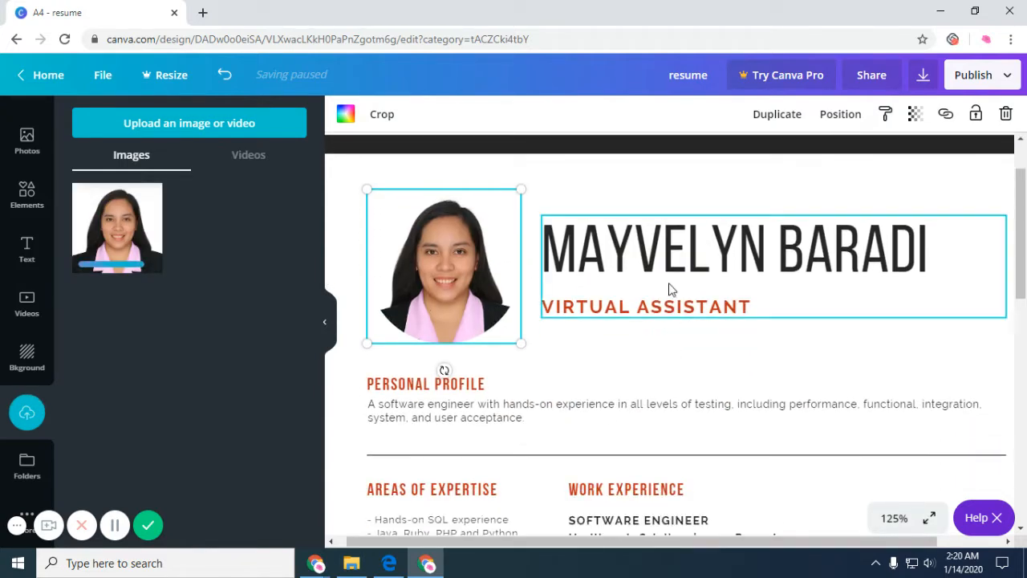
Replace the Personal Profile with 'Learner and achiever…' ending 'I put my heart in everything I do.'.
click(424, 404)
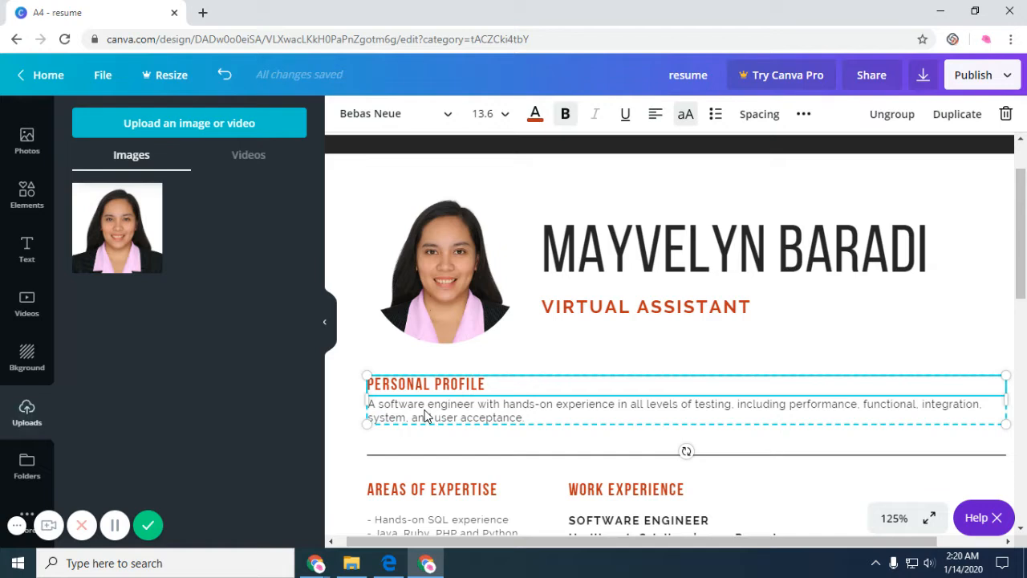
click(425, 415)
drag(533, 421, 367, 403)
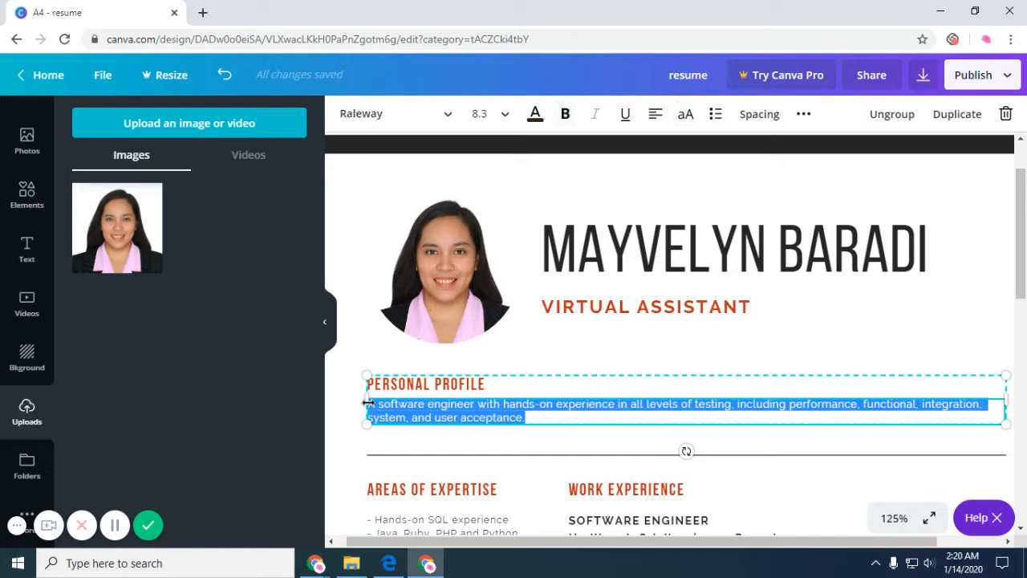
text(Lea)
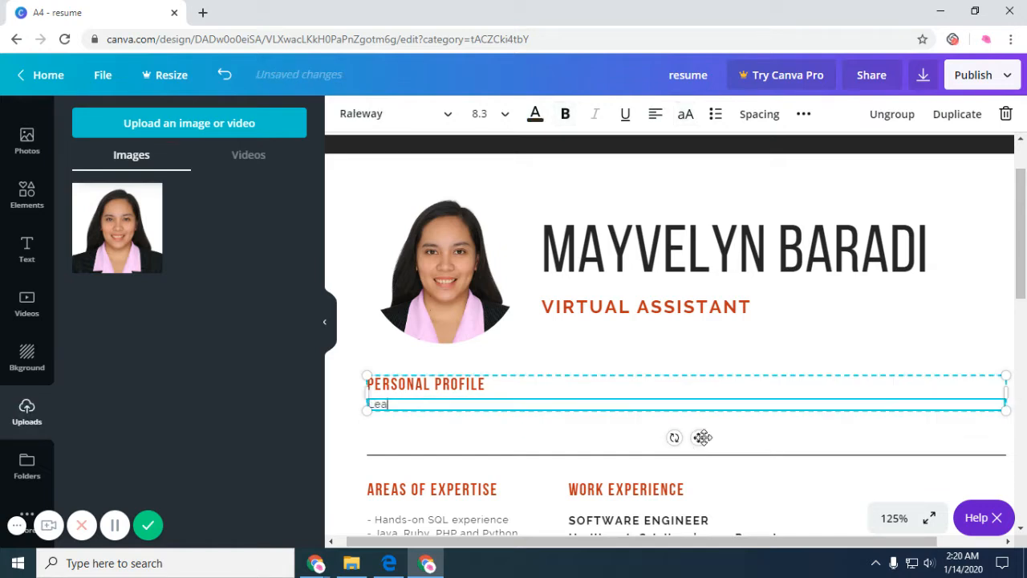
text(rner and achiever - these are m)
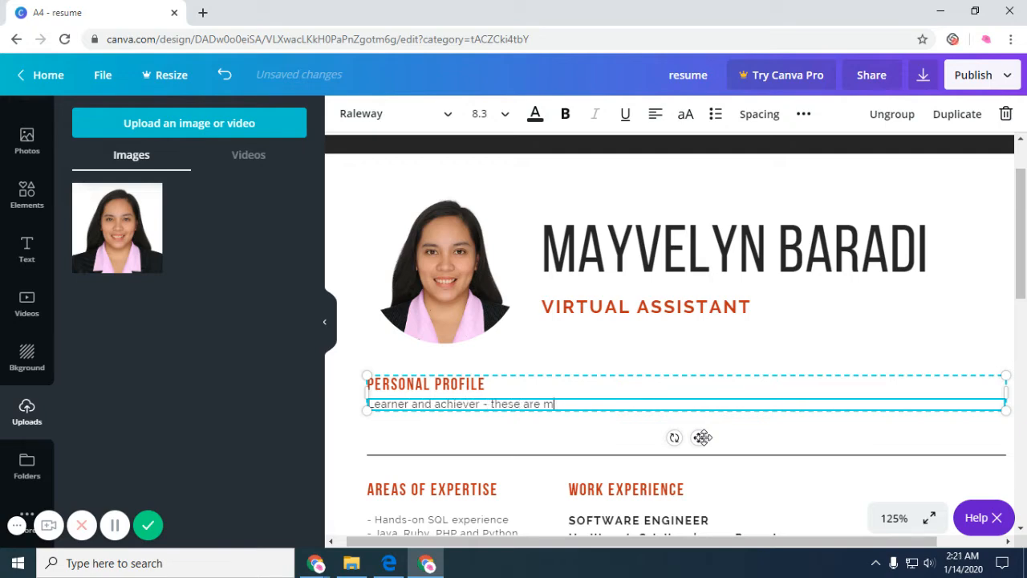
text(y top strengt)
text(hs. I am con)
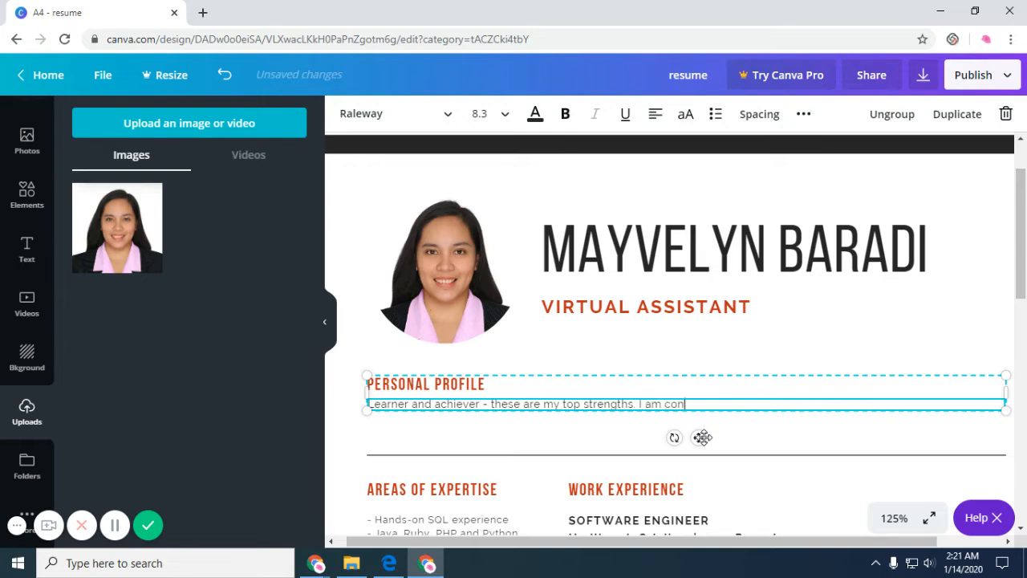
text(fident that I have the capab)
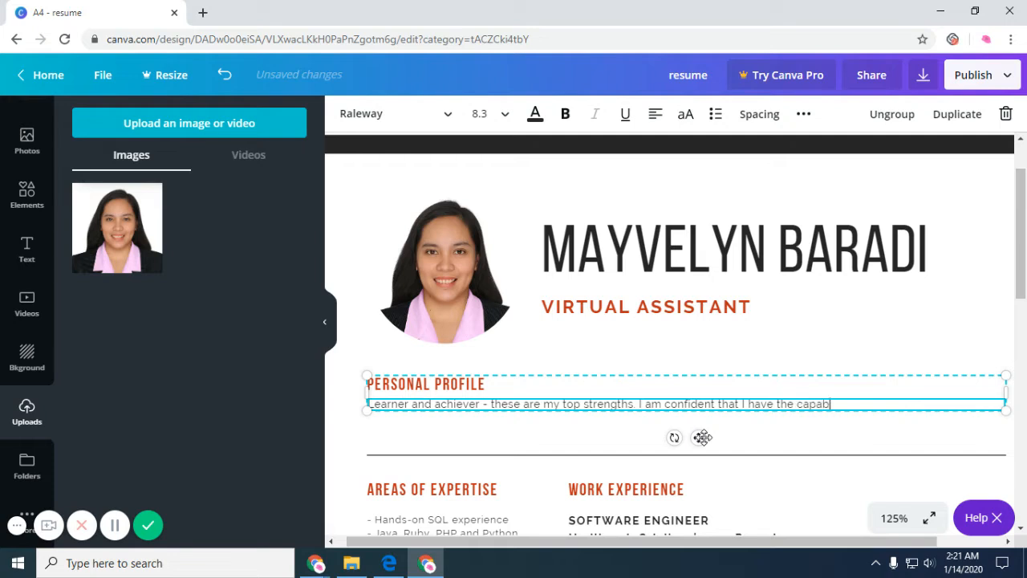
text(ilities to be succes)
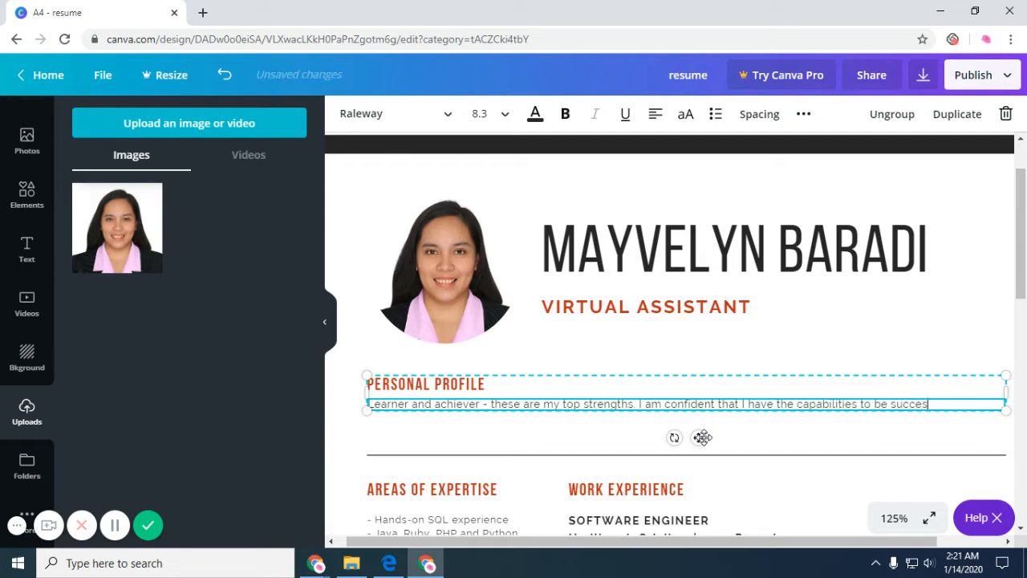
text(sful because I put m)
text(y h)
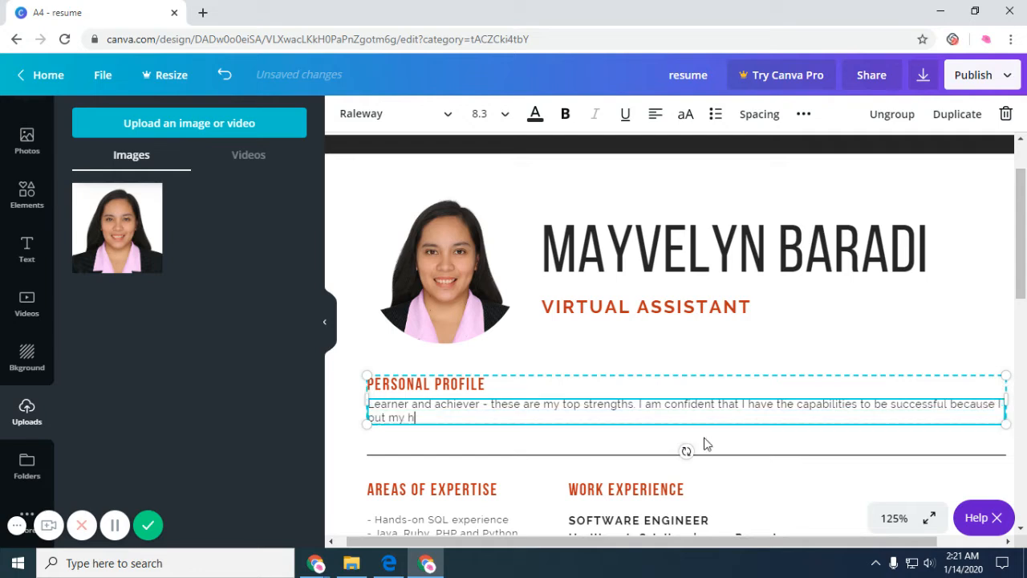
text(eart in everything I do.)
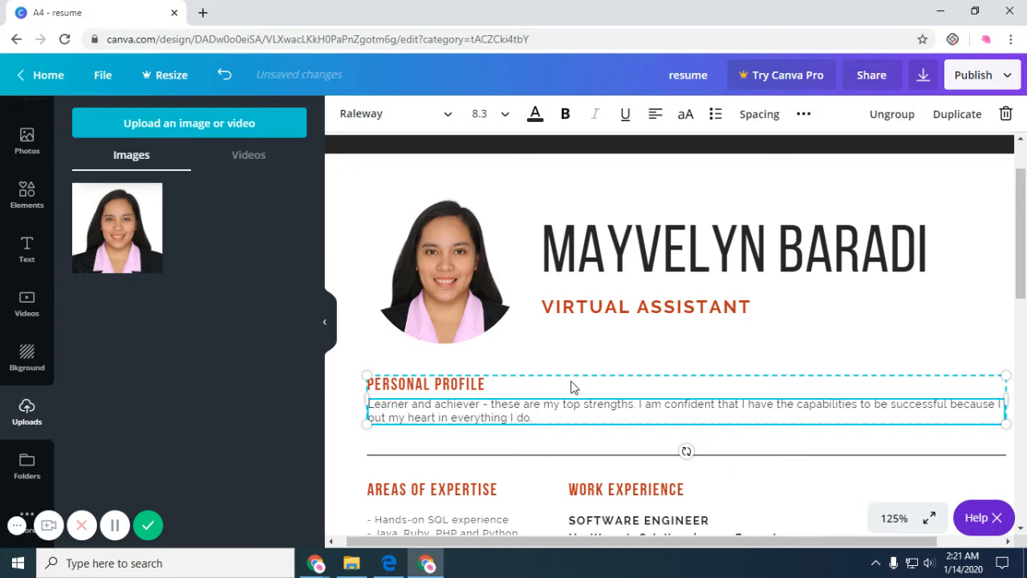
scroll(546, 393, down, 2)
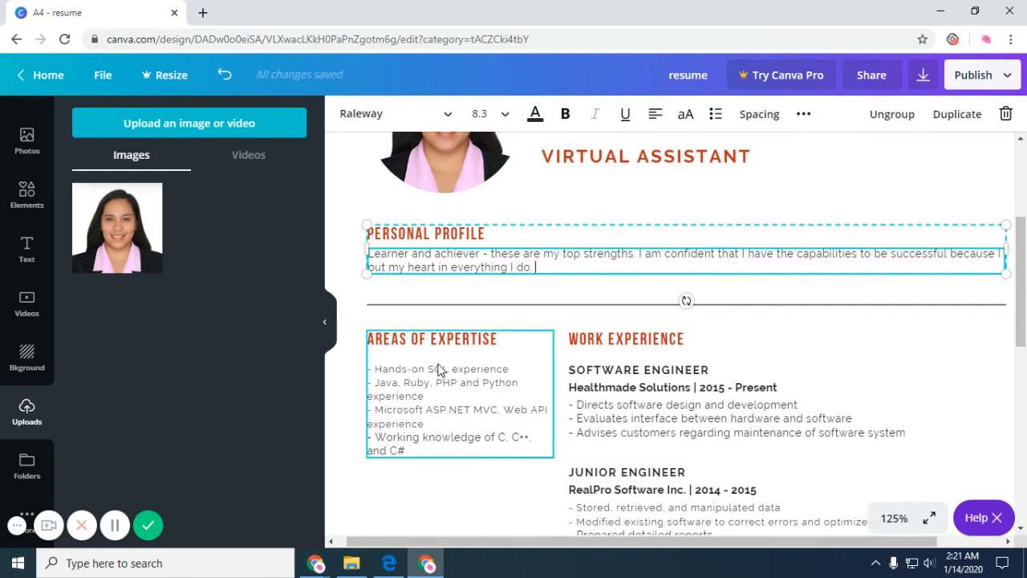
click(439, 369)
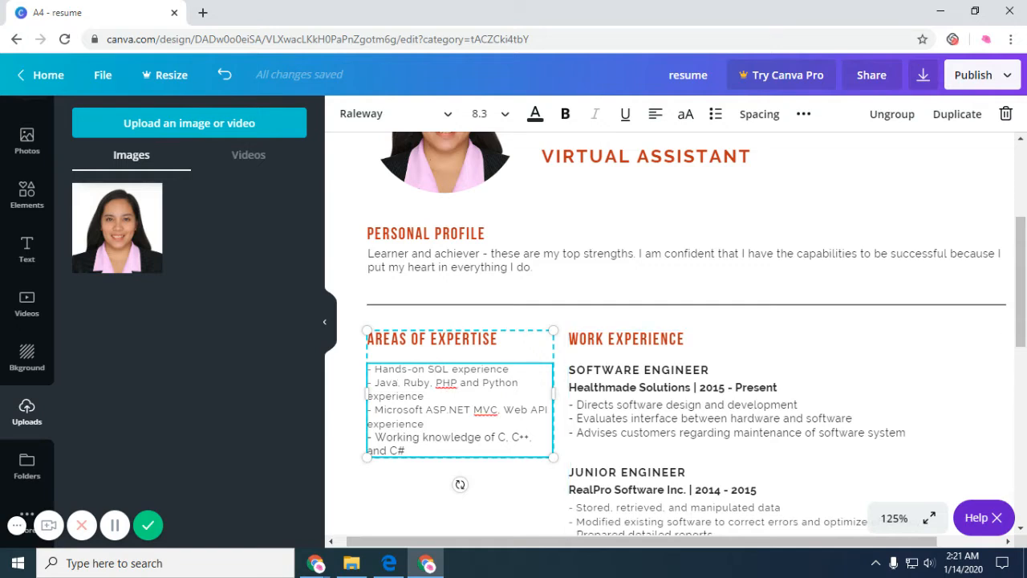
Rename the expertise heading to SKILLS and make the first skill Customer Service Management.
click(499, 339)
drag(499, 339, 366, 339)
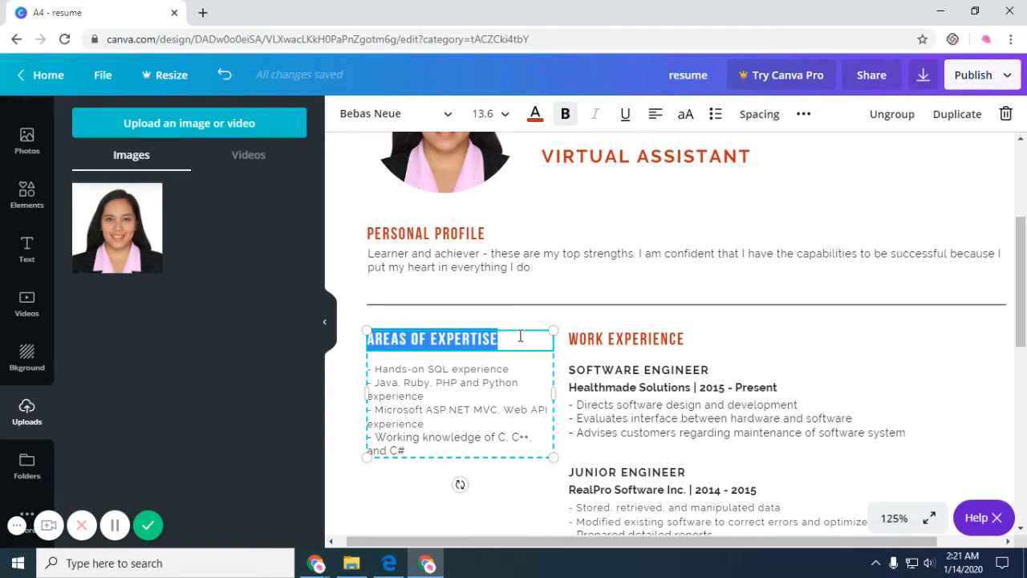
text(SKILLS)
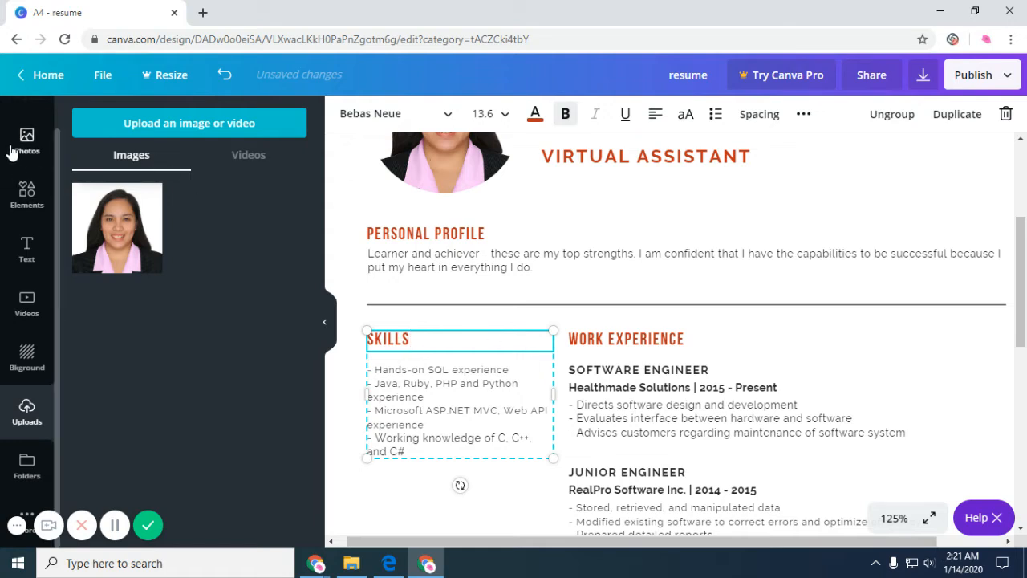
click(27, 192)
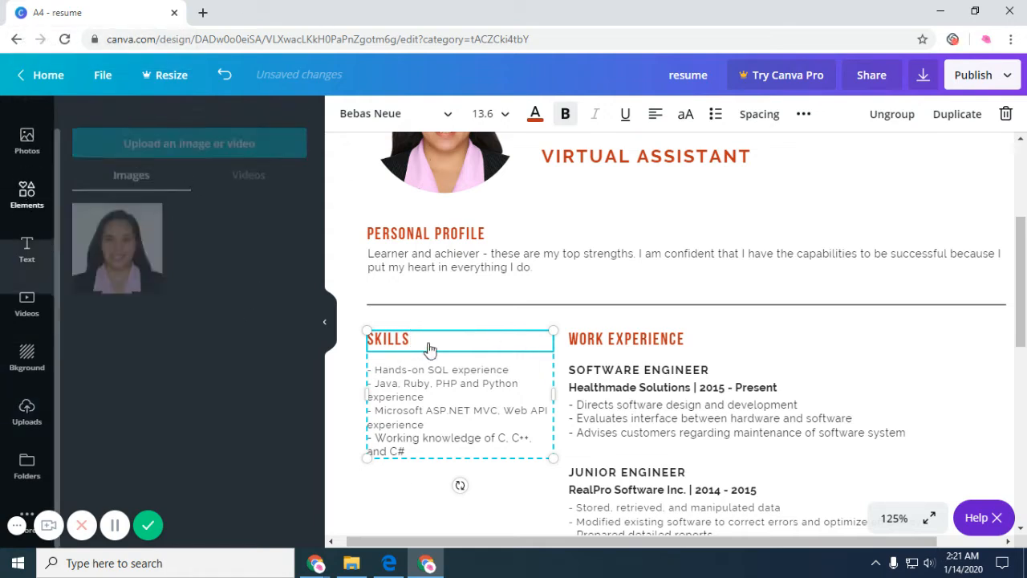
click(434, 386)
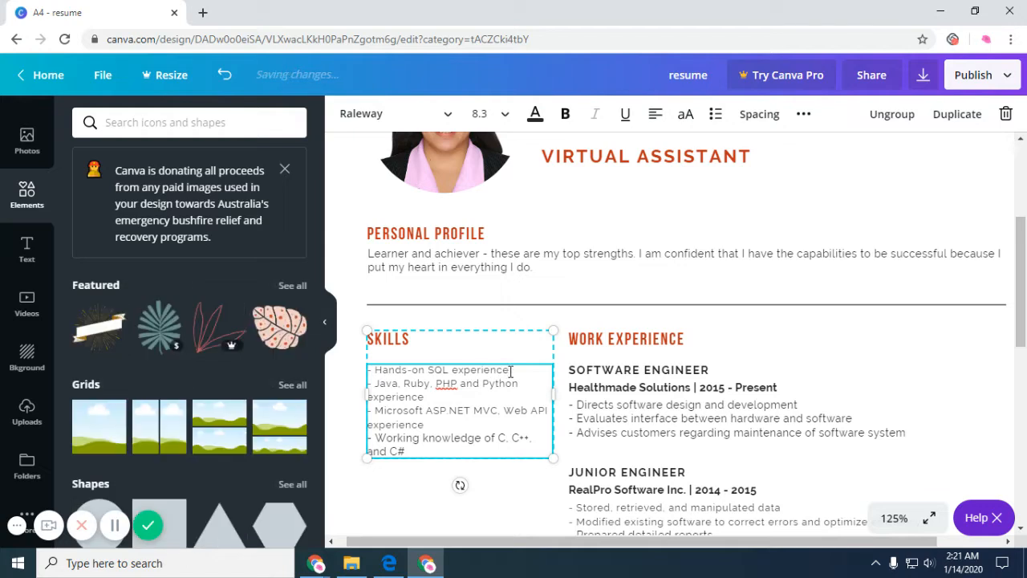
drag(510, 370, 374, 371)
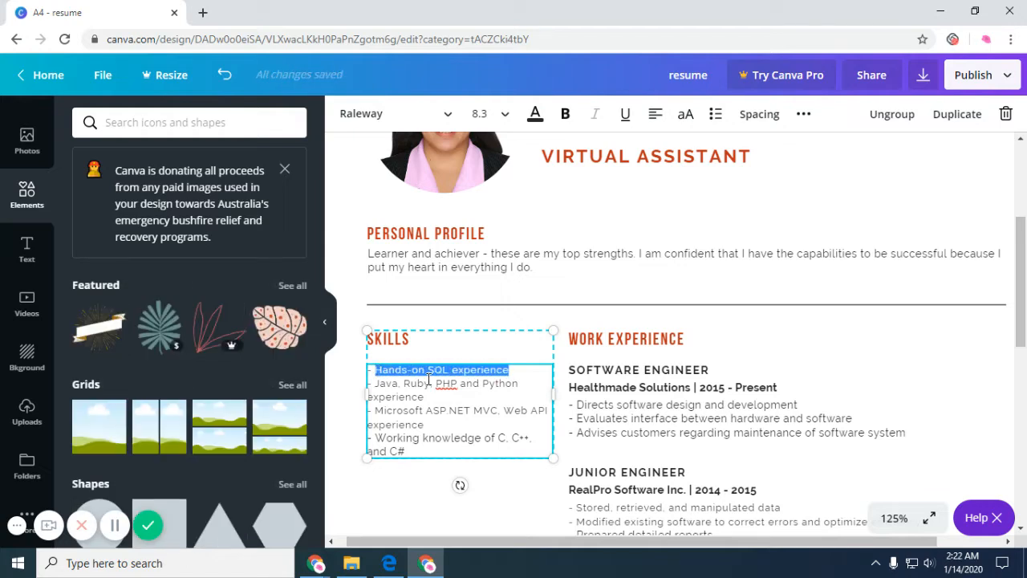
text(cuu)
key(BackSpace)
key(BackSpace)
key(BackSpace)
text(Cu)
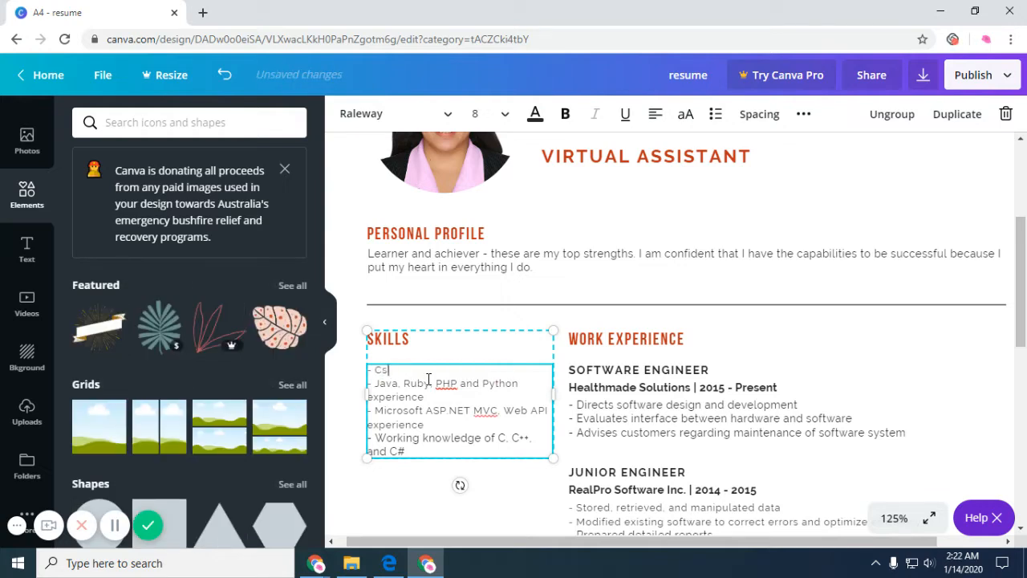
key(BackSpace)
text(ustomer Service Management)
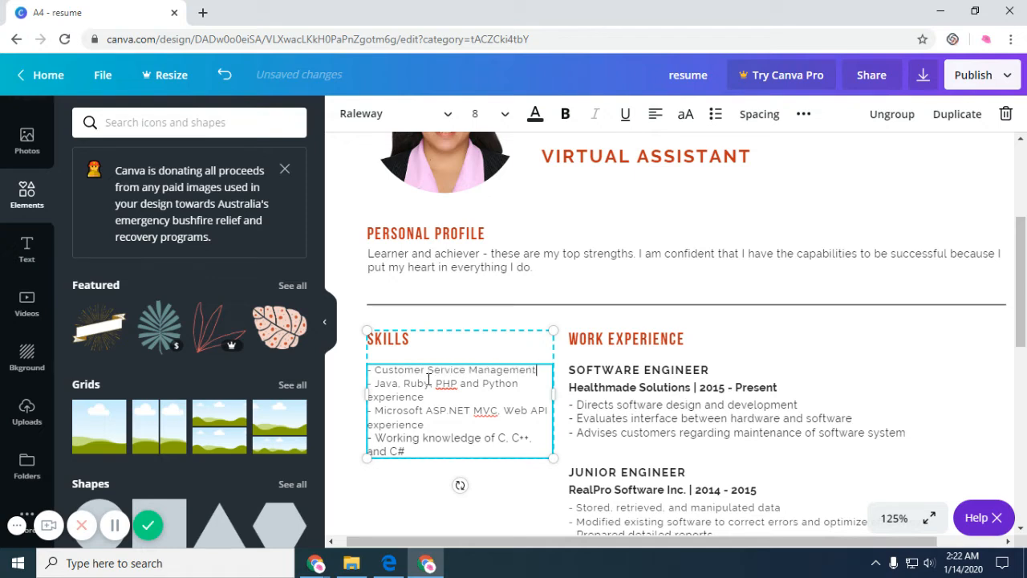
Change the other skills to Leadership and Coaching, Facilitation and Presentation Skills, and Time Management.
drag(423, 397, 377, 385)
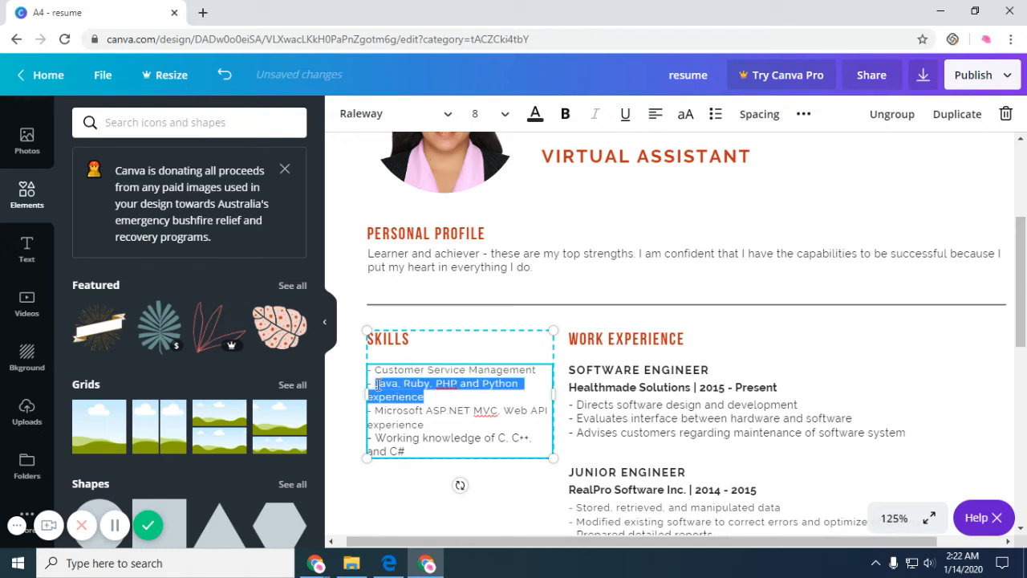
text(Leadershi)
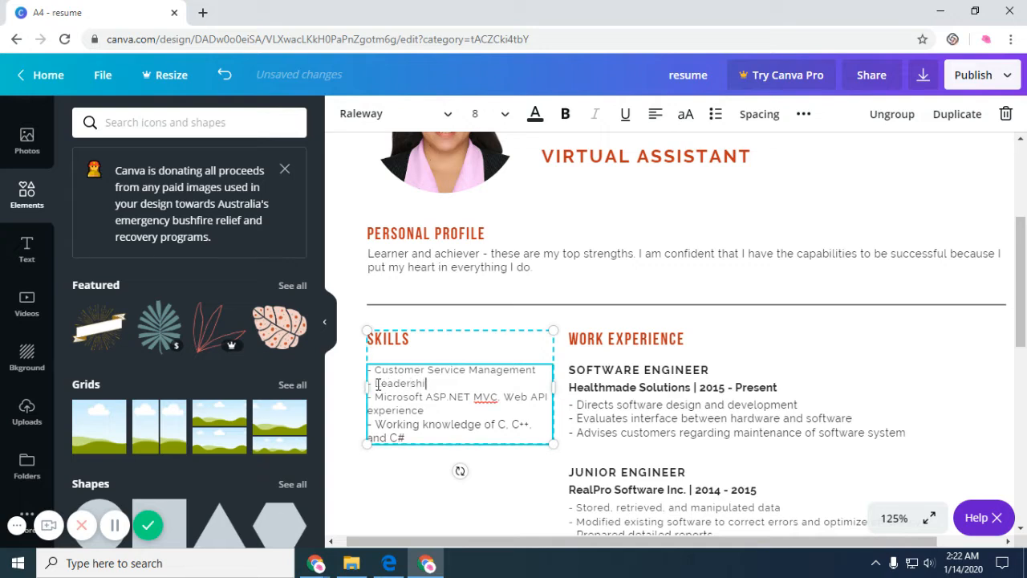
text(p and Coaching SK)
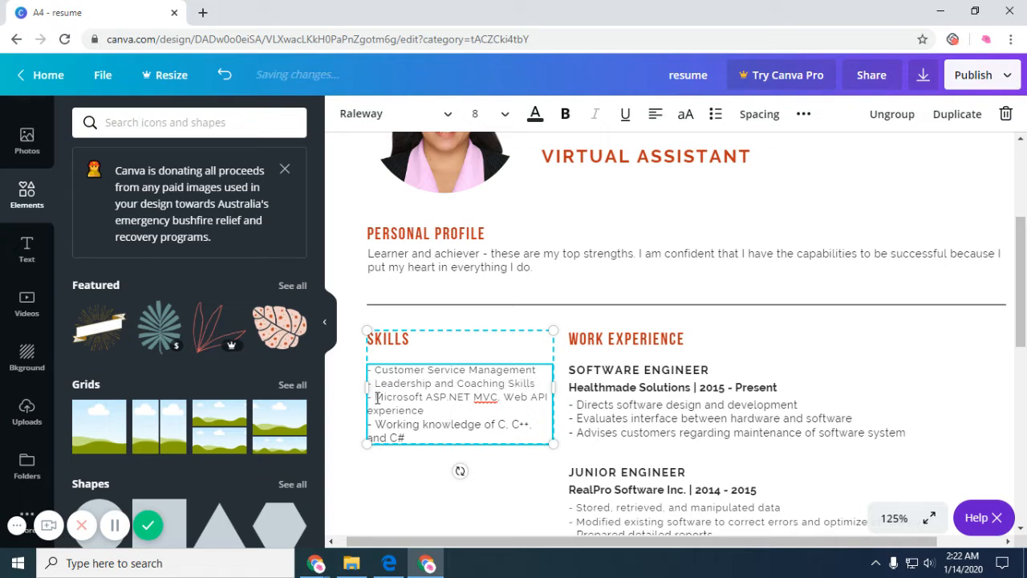
drag(374, 398, 425, 410)
text(Fa)
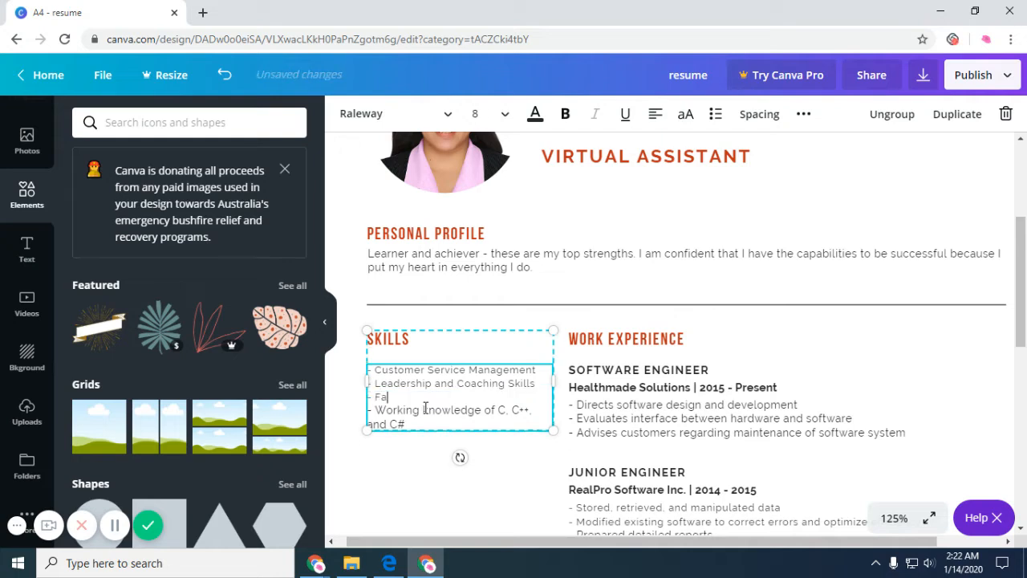
text(cilitation and Prese)
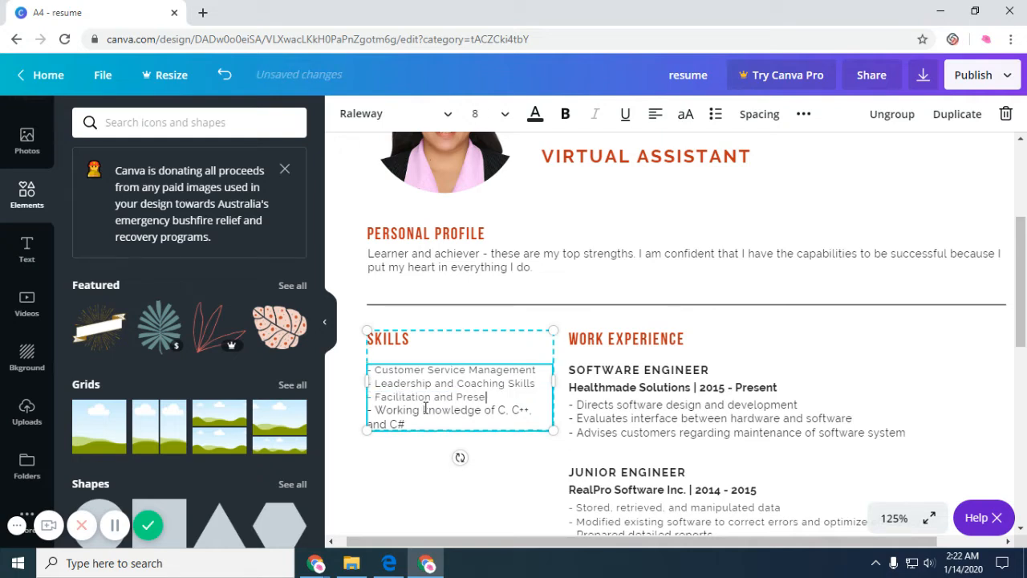
text(ntation skil)
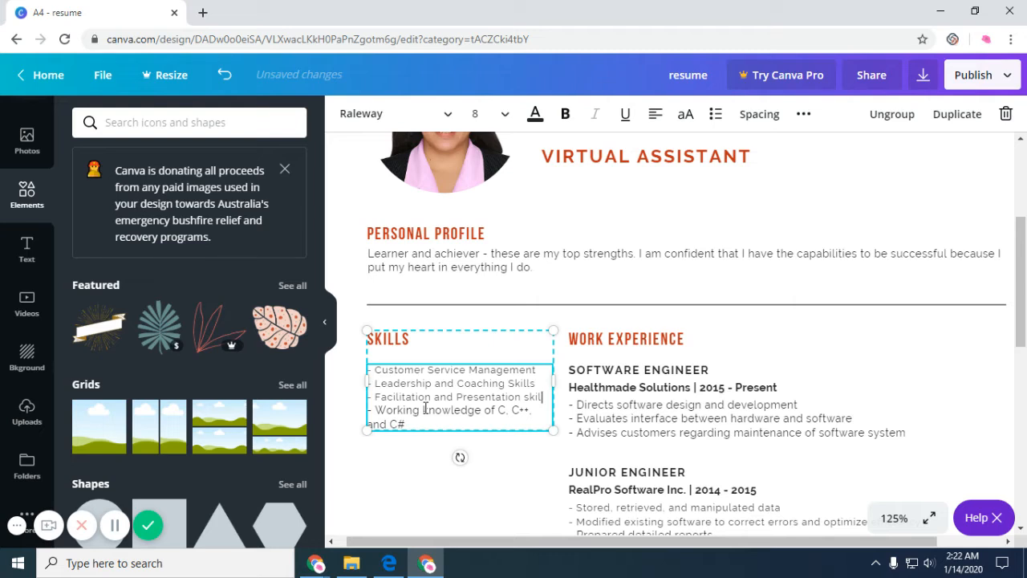
key(BackSpace)
key(BackSpace)
text(Skills)
drag(407, 424, 381, 412)
text(Time Managem)
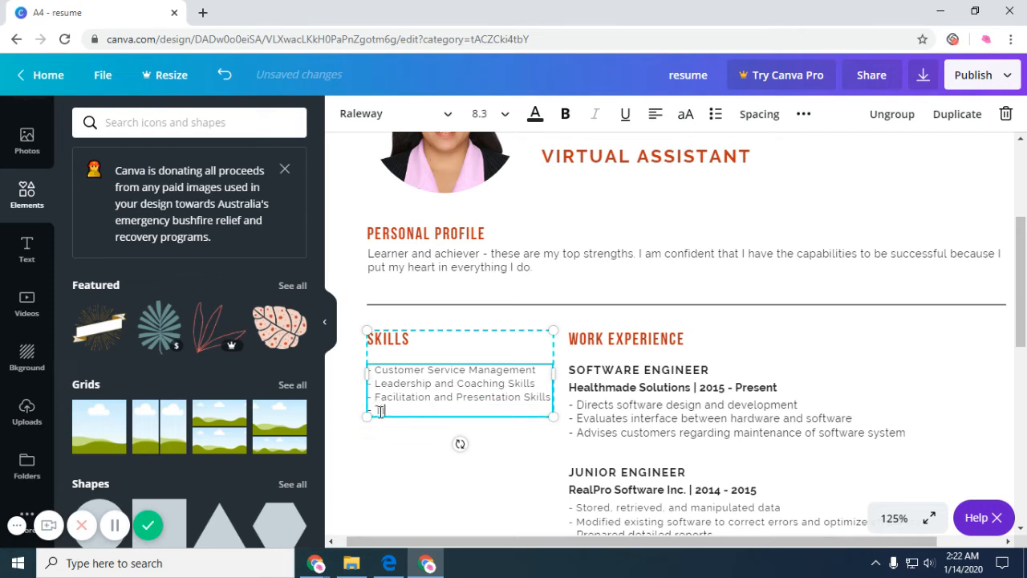
text(ent)
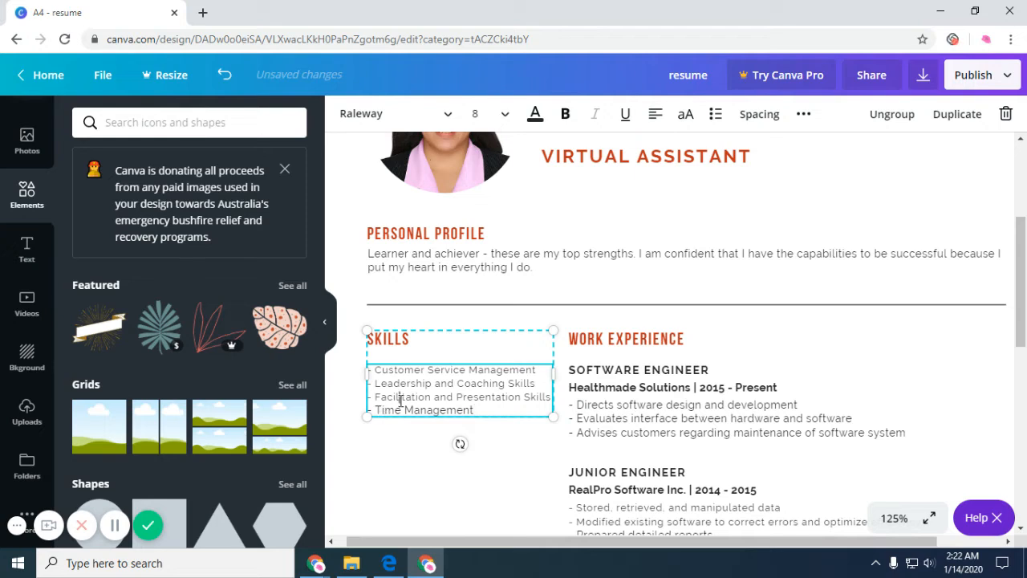
triple_click(484, 410)
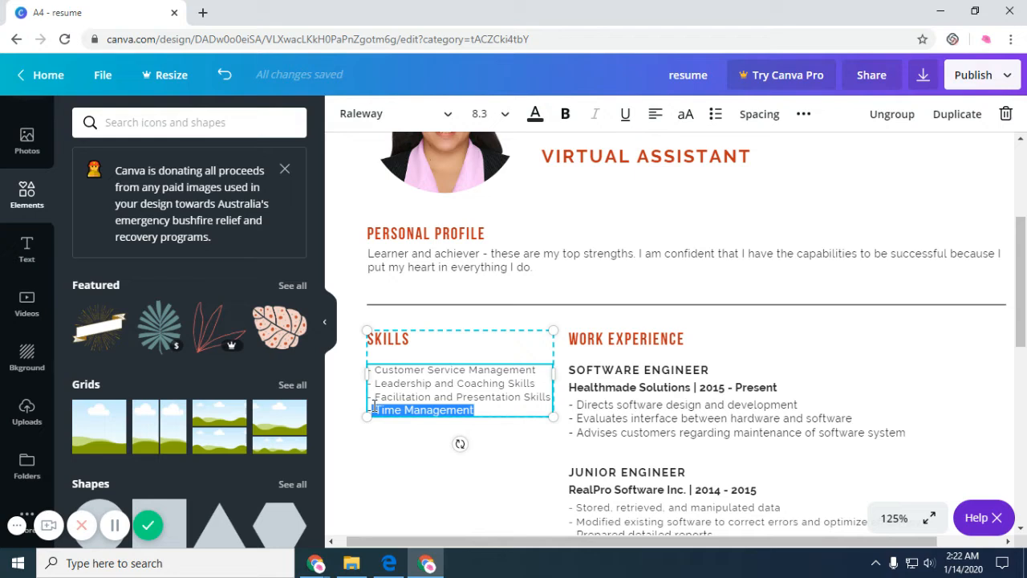
Set the Skills list font size to 8, including the Time Management line.
click(479, 408)
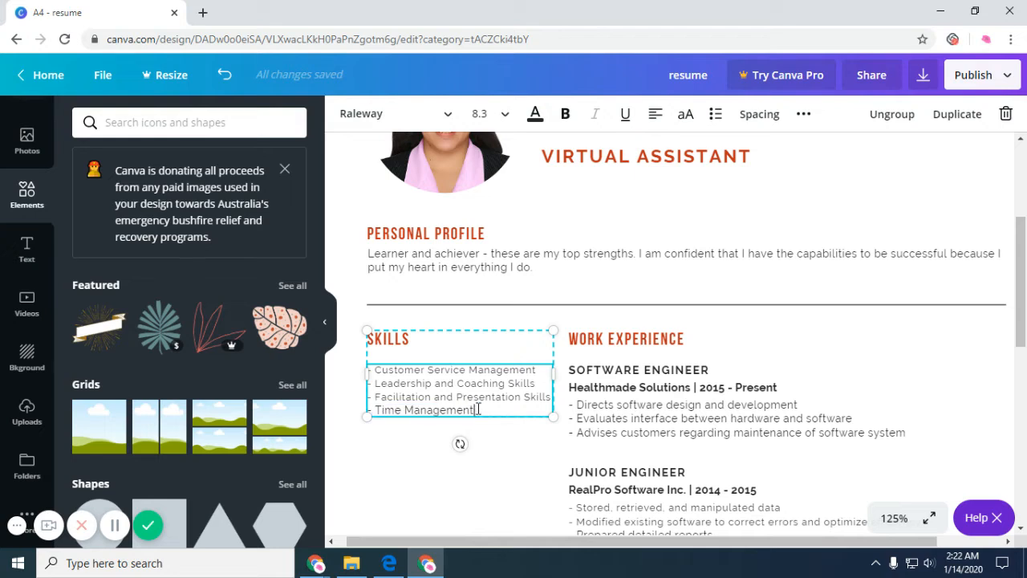
click(477, 113)
text(8)
key(Return)
drag(503, 410, 376, 410)
click(482, 113)
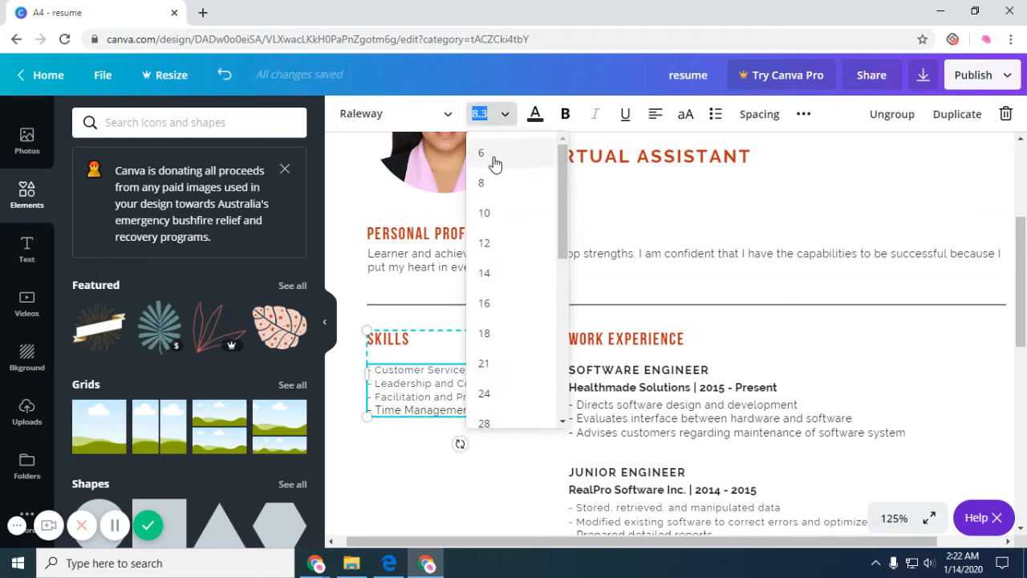
text(8)
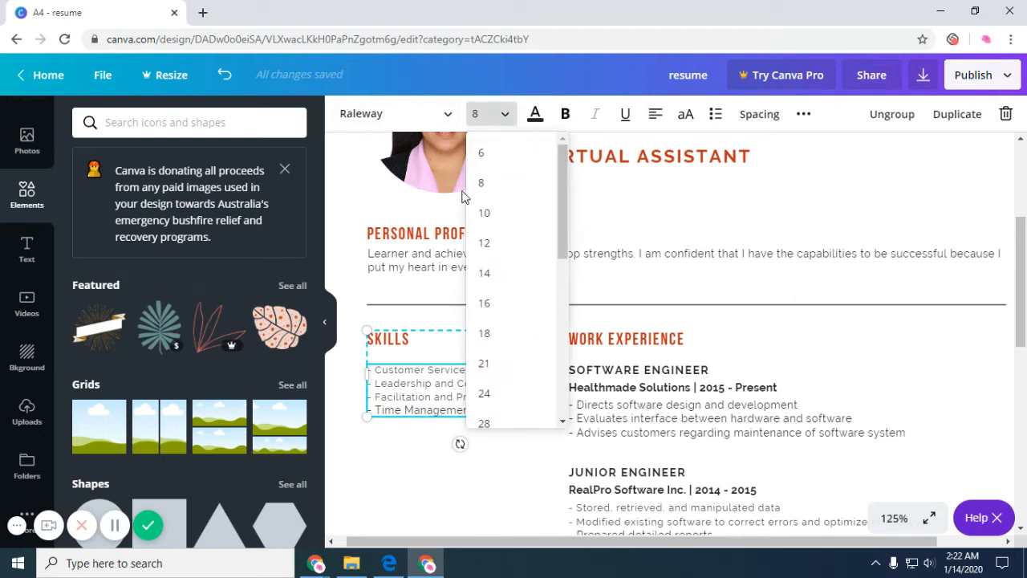
key(Return)
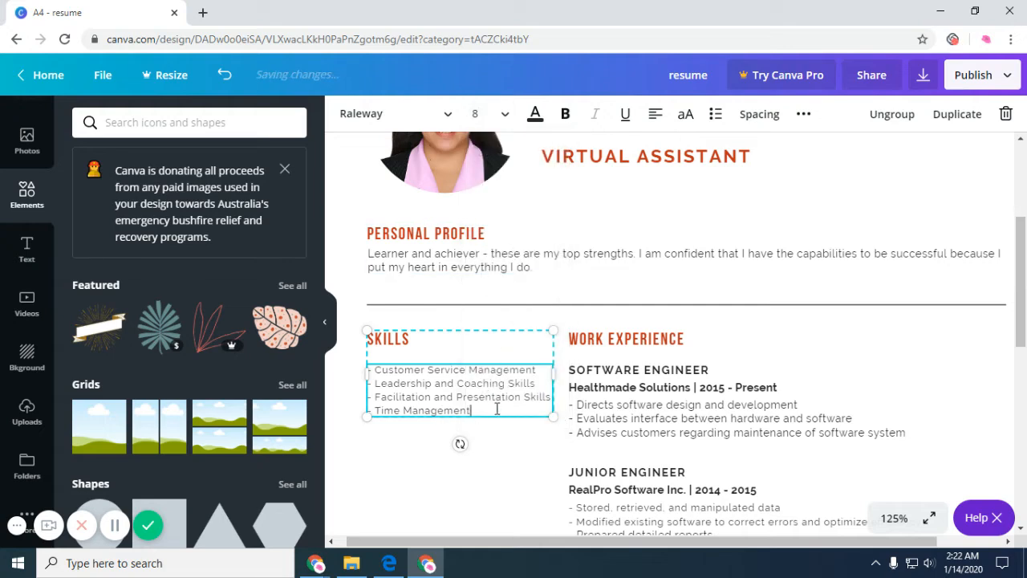
click(542, 370)
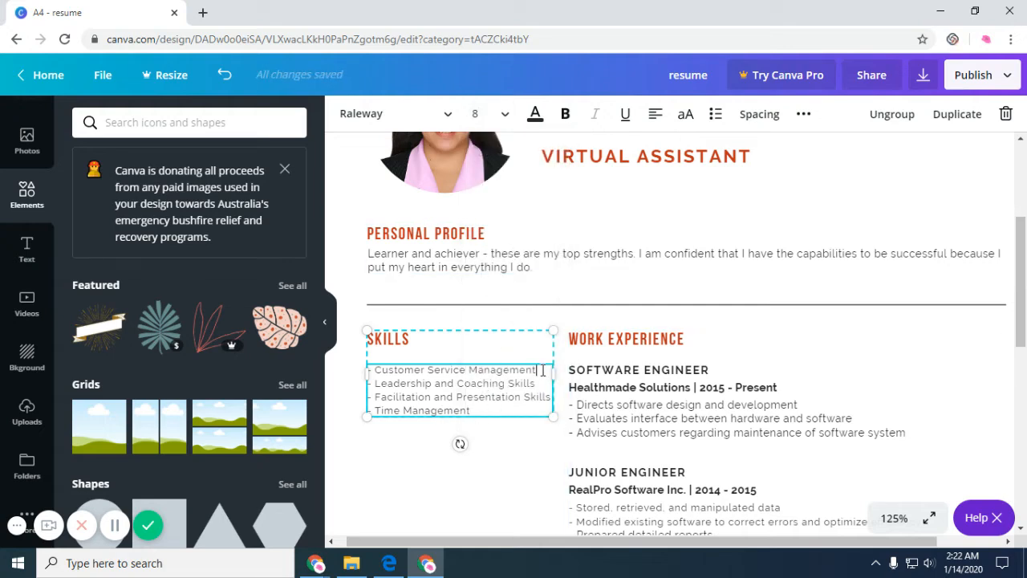
click(503, 434)
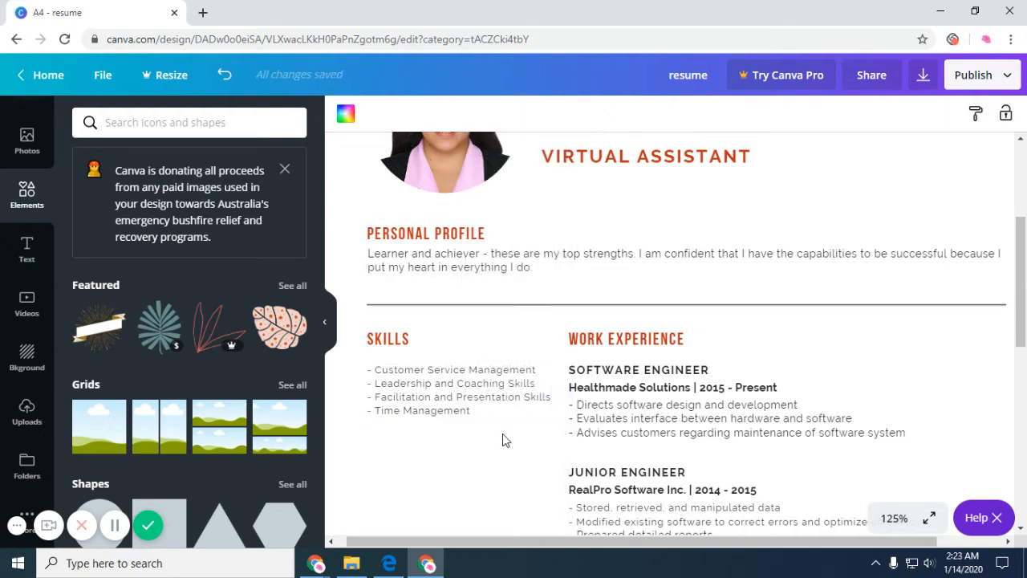
click(645, 345)
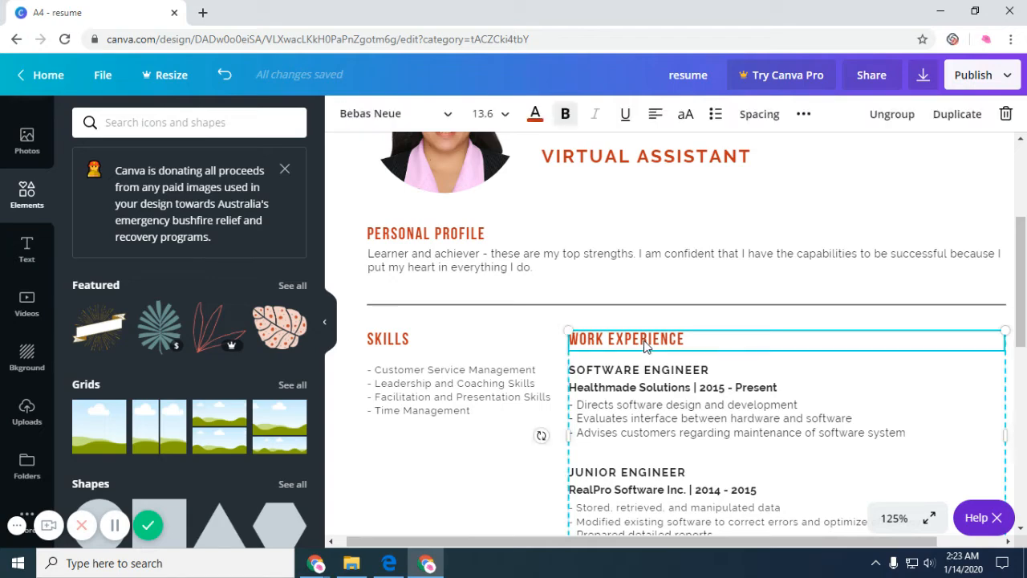
scroll(644, 345, down, 2)
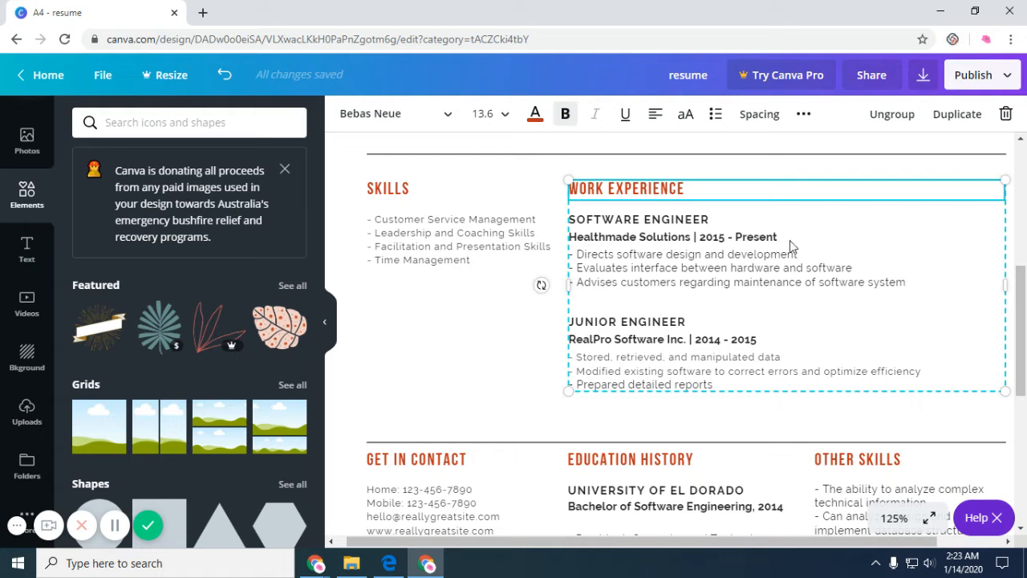
click(646, 221)
click(646, 221)
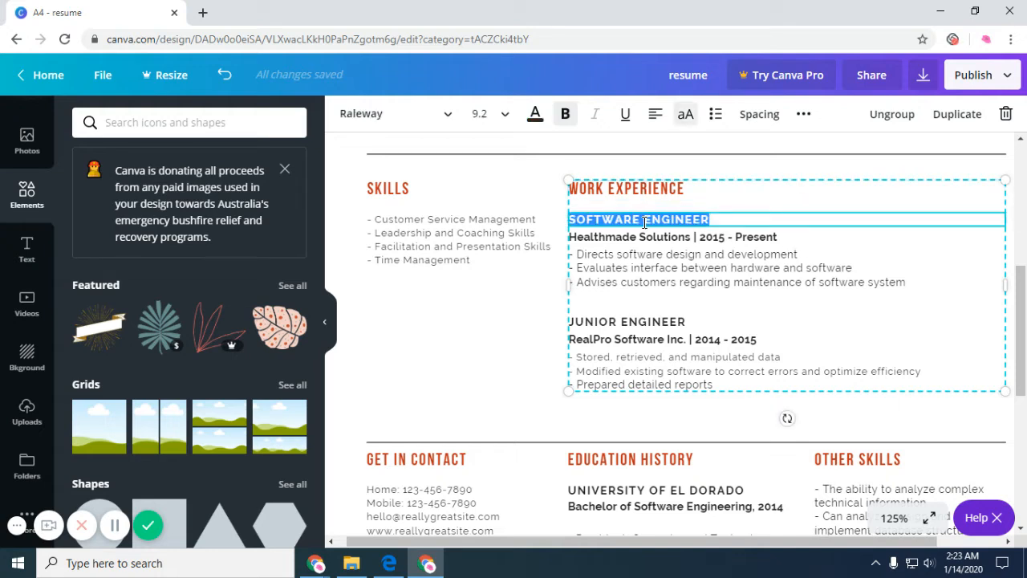
click(634, 269)
click(643, 240)
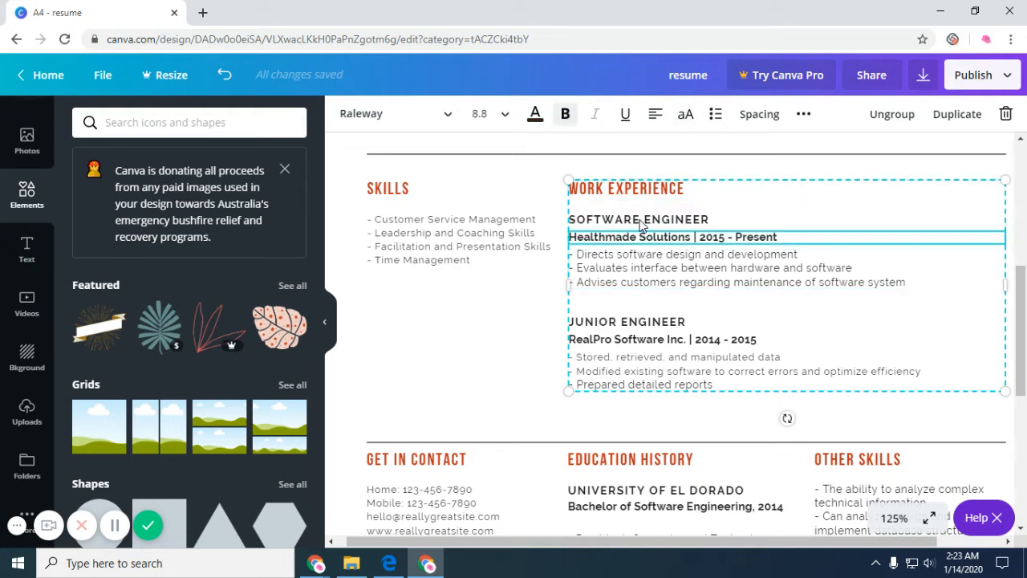
click(641, 223)
click(640, 241)
scroll(594, 369, down, 2)
click(471, 362)
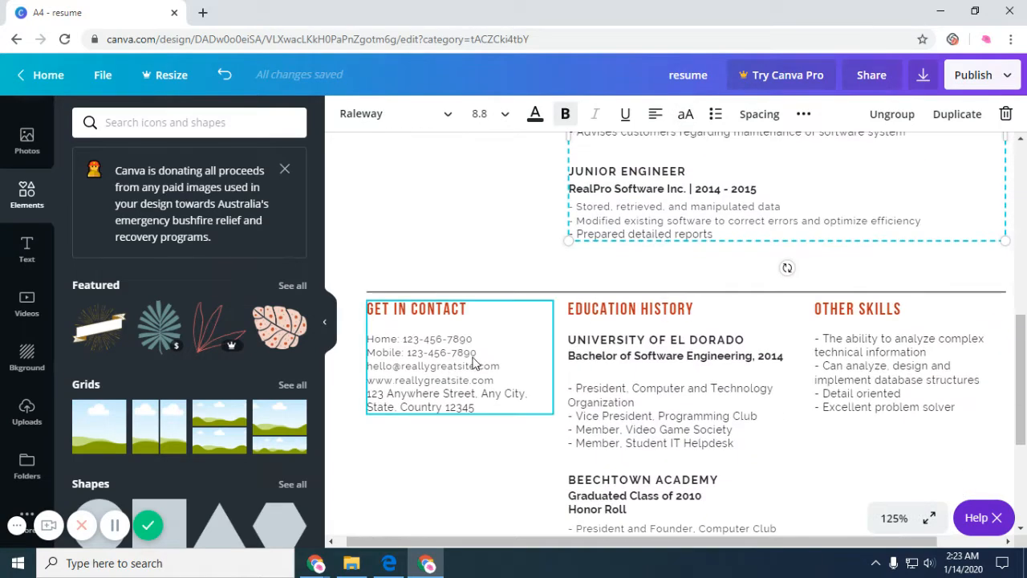
click(457, 357)
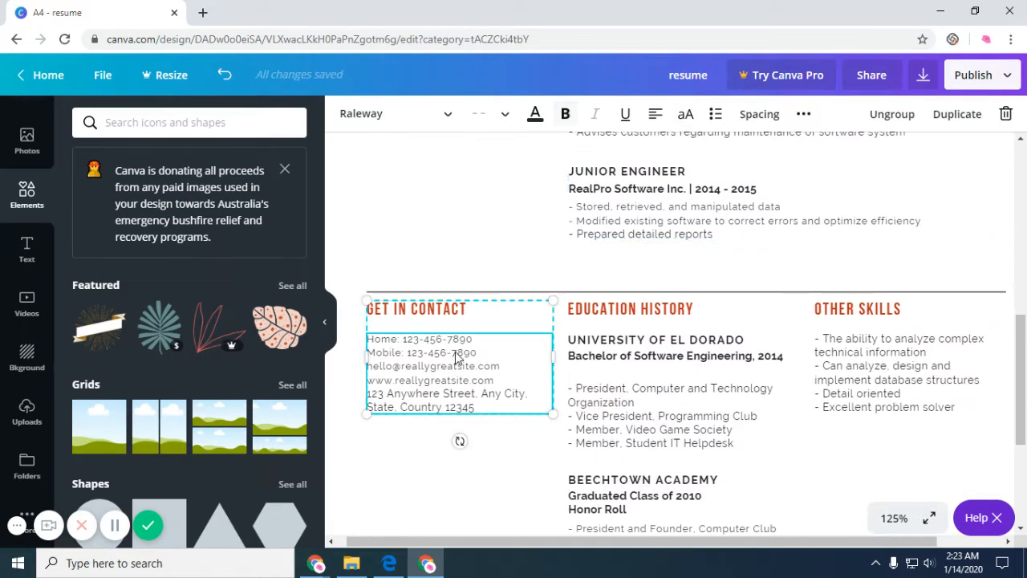
click(654, 313)
click(656, 408)
scroll(899, 450, down, 3)
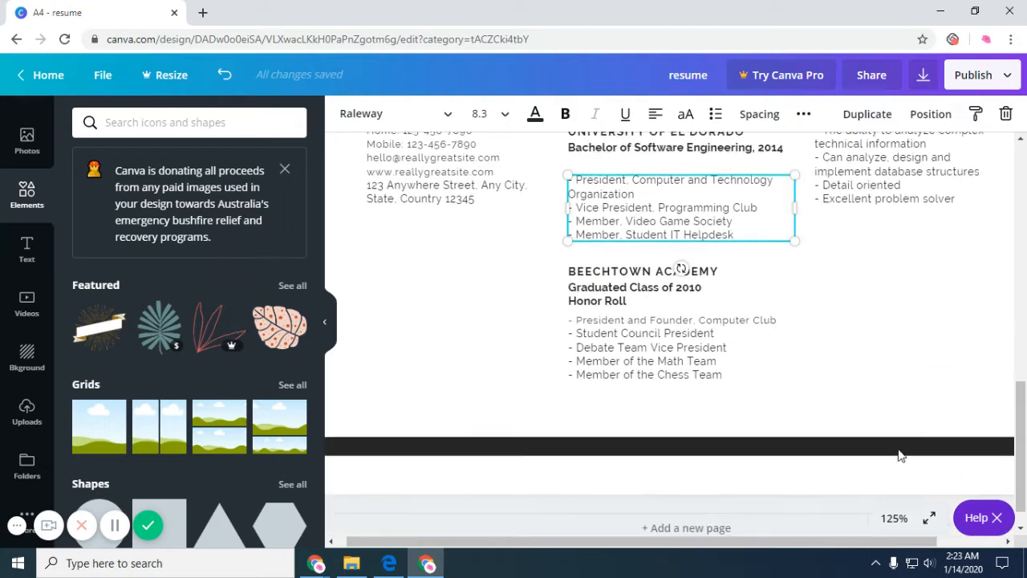
scroll(896, 440, up, 2)
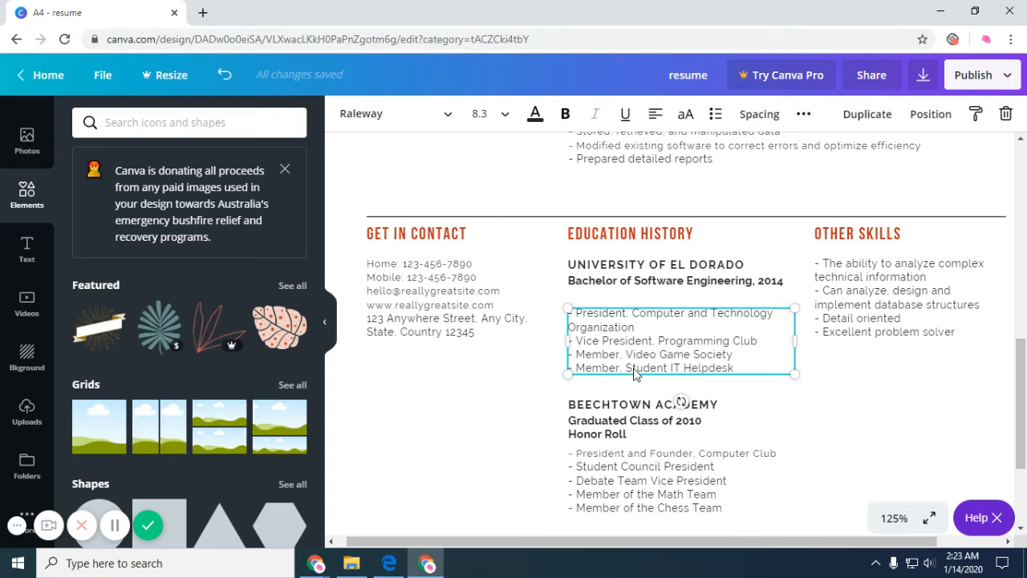
scroll(634, 375, up, 7)
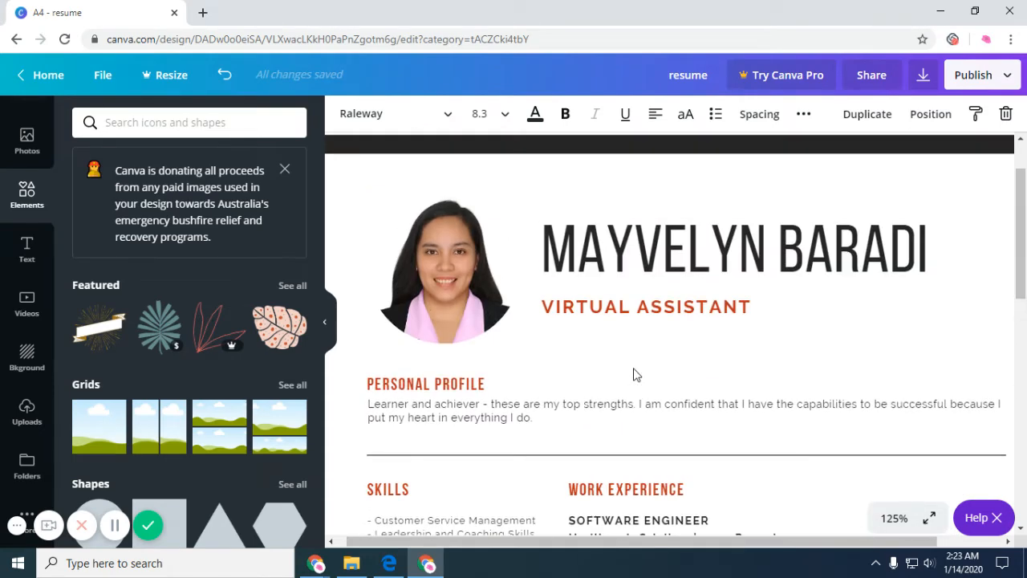
Select the whole name heading and try Advent Pro Bold as its font.
click(699, 256)
click(698, 256)
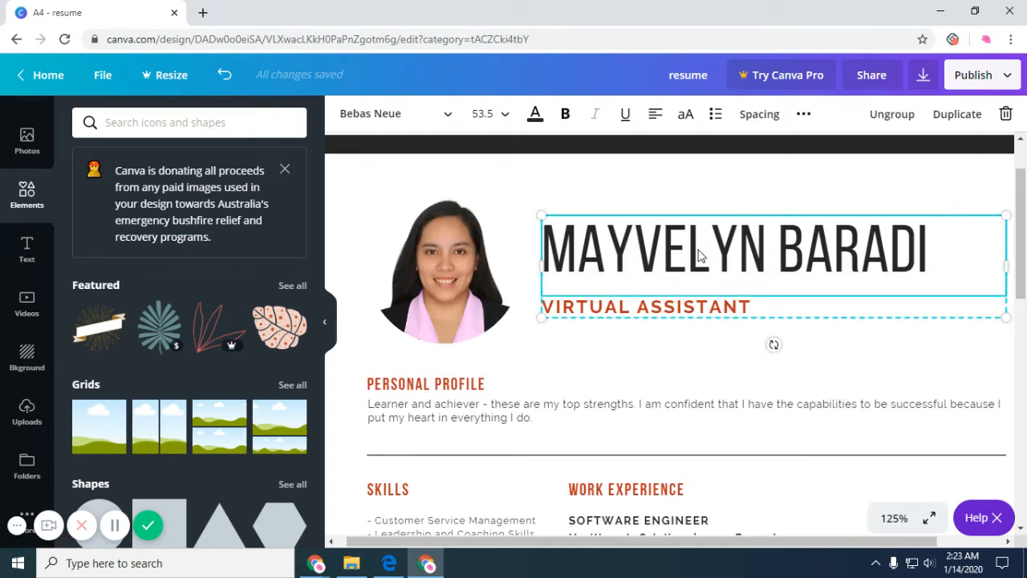
double_click(854, 254)
click(955, 255)
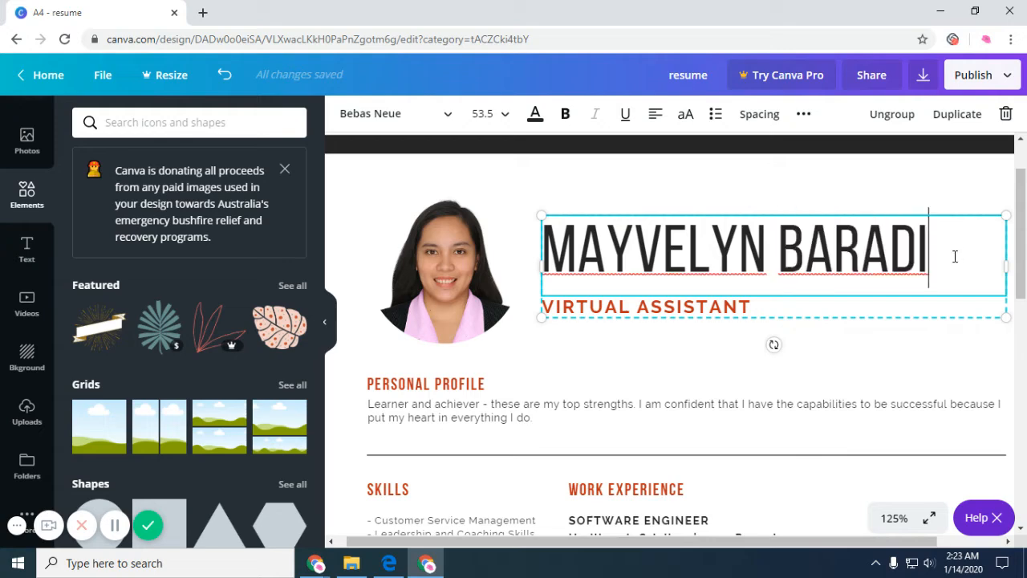
drag(955, 254, 558, 253)
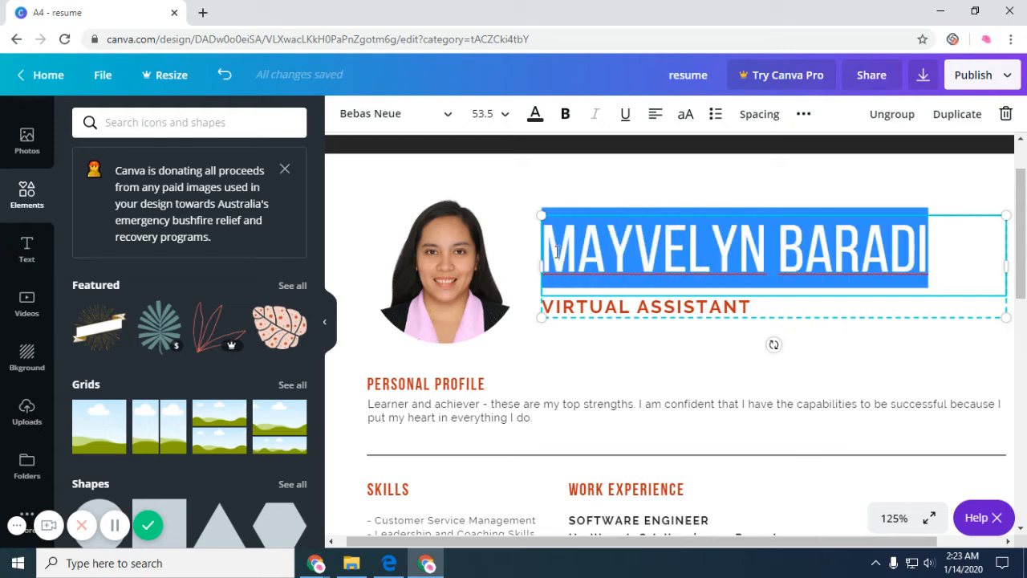
click(447, 117)
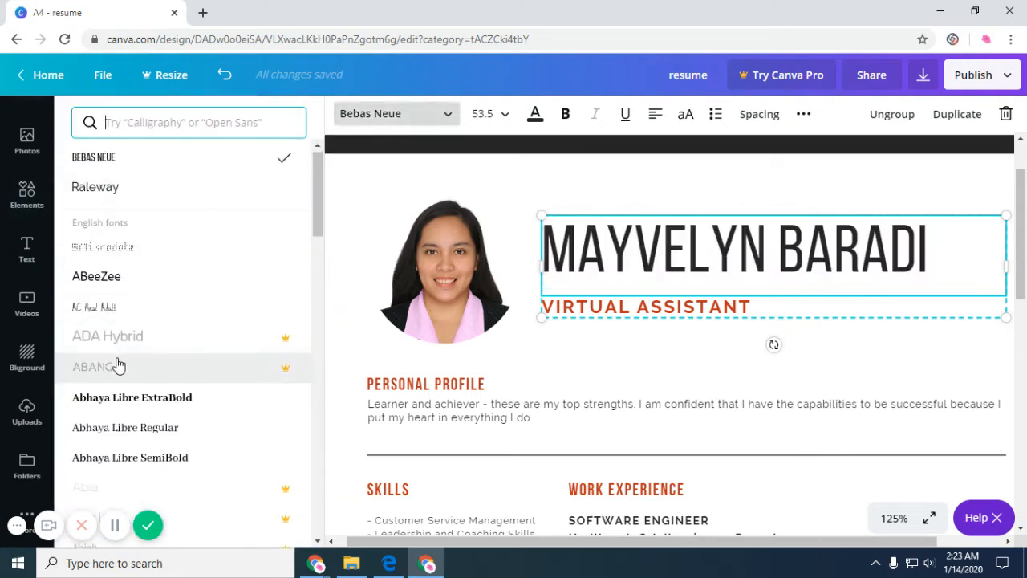
scroll(120, 364, down, 5)
scroll(121, 364, down, 1)
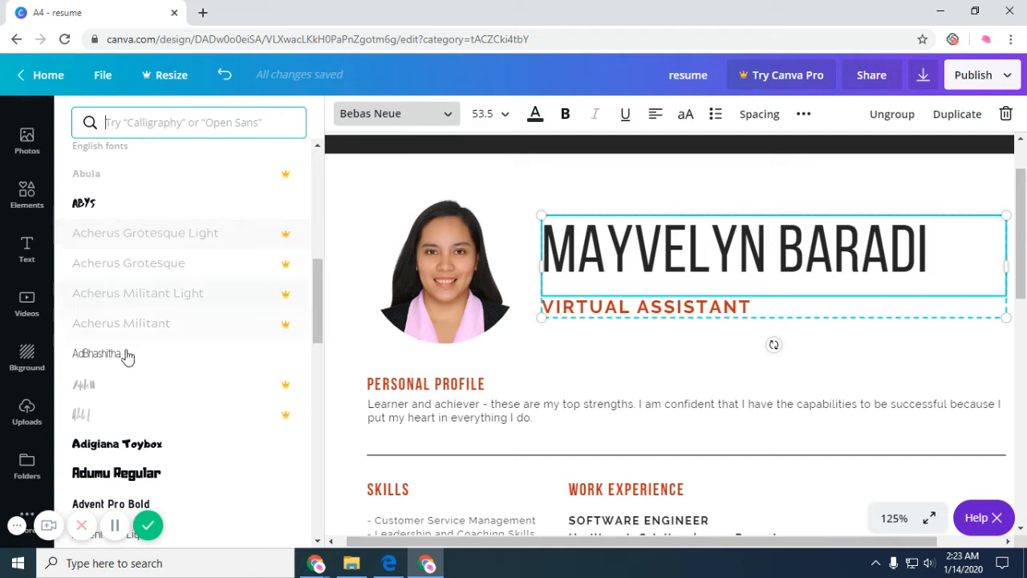
scroll(126, 351, down, 3)
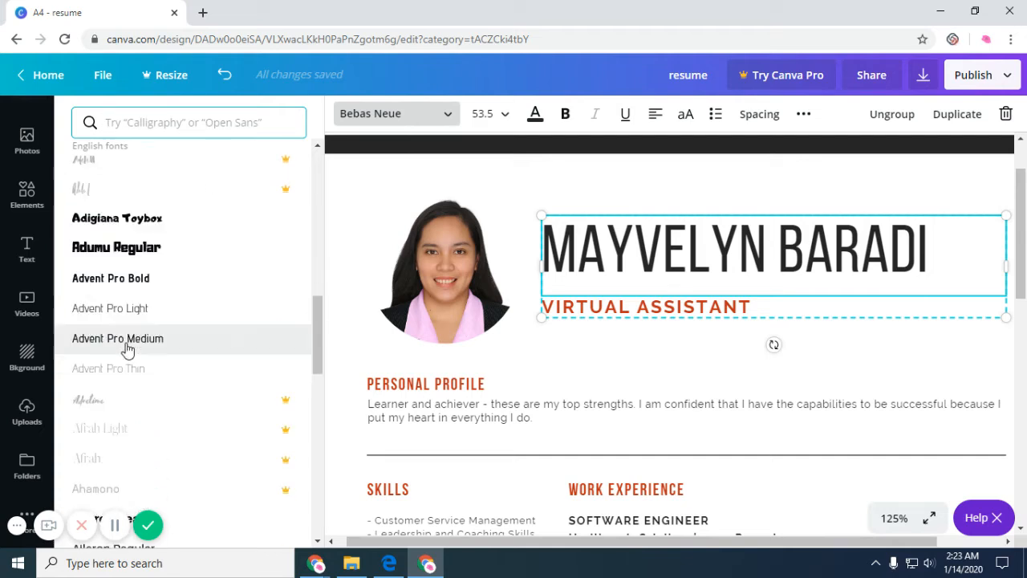
click(146, 281)
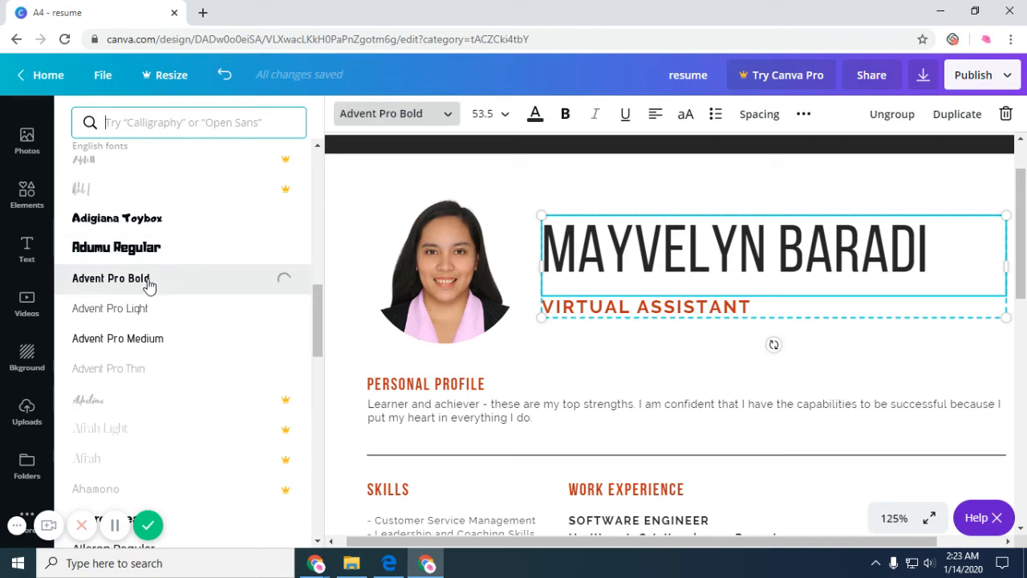
Try Advent Pro Light, Advent Pro Medium and Aileron Regular on the name.
triple_click(791, 292)
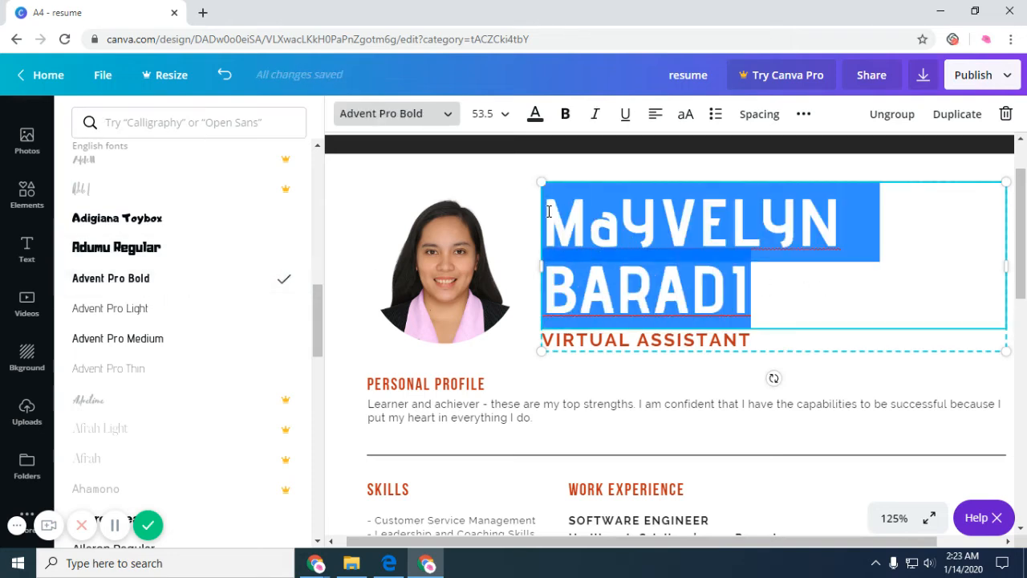
click(151, 310)
click(161, 342)
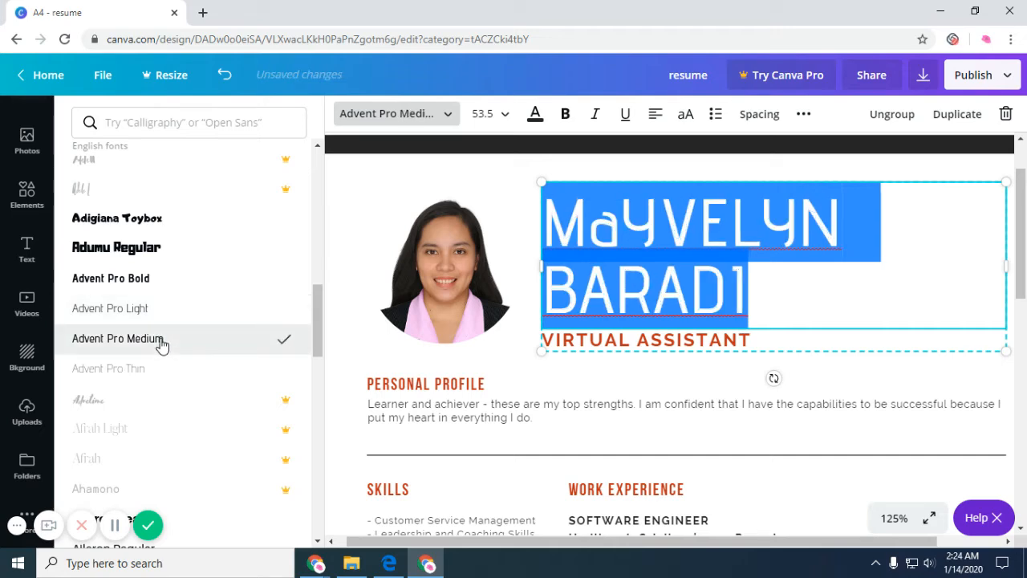
scroll(161, 345, down, 4)
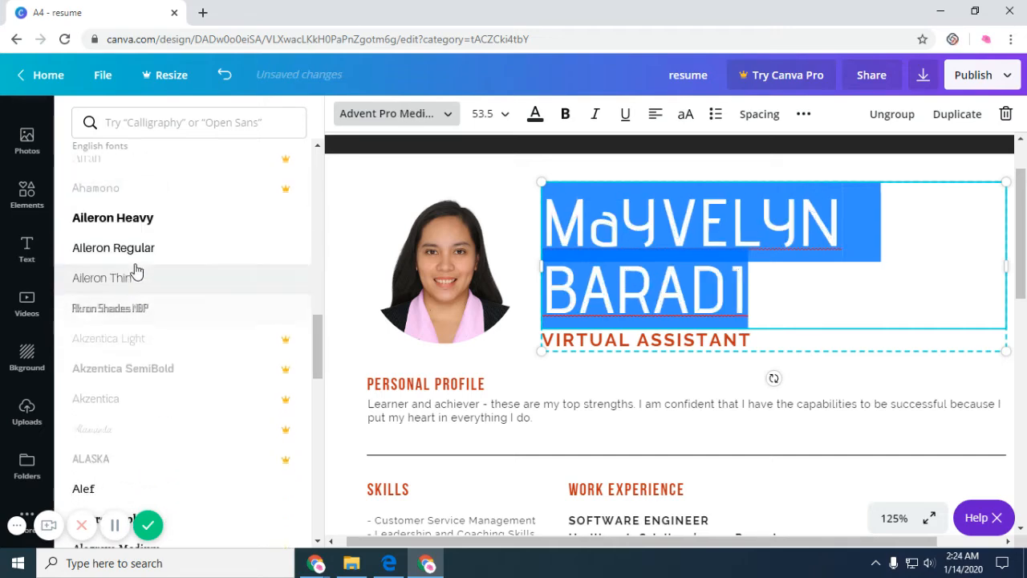
click(138, 254)
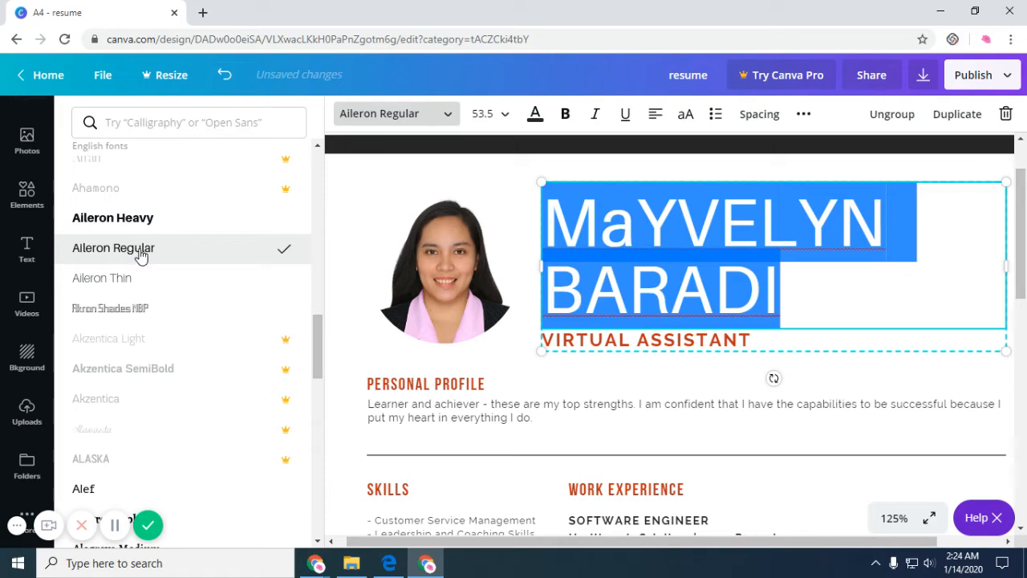
Set the name heading font to Alegreya Sans Bold.
scroll(157, 305, down, 3)
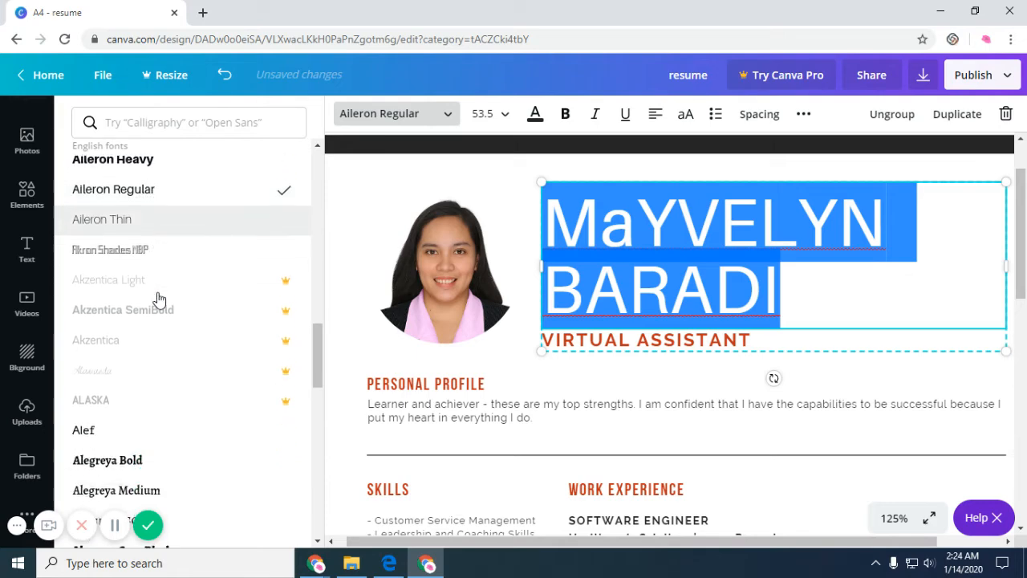
scroll(147, 422, down, 2)
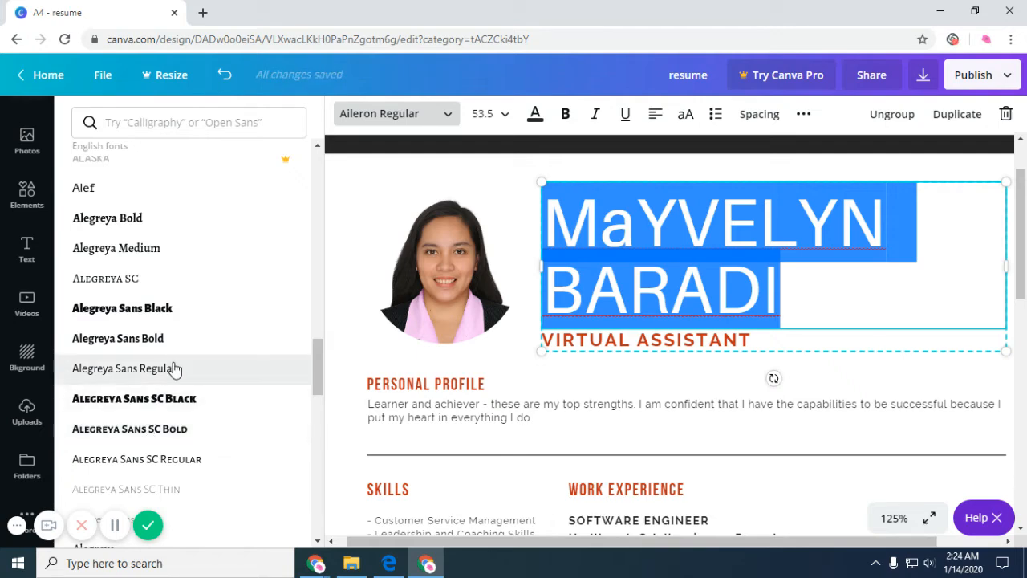
click(173, 366)
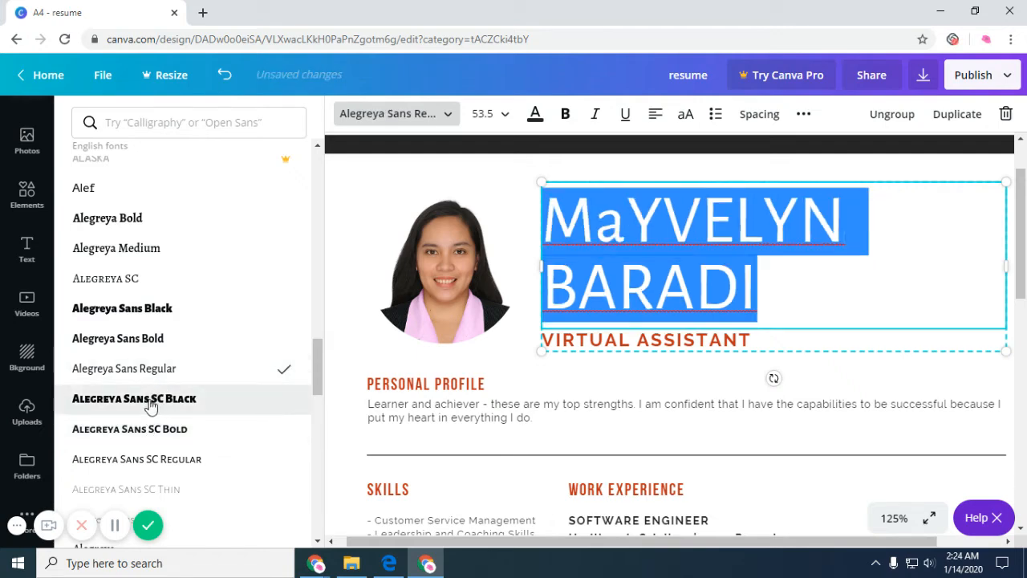
click(149, 344)
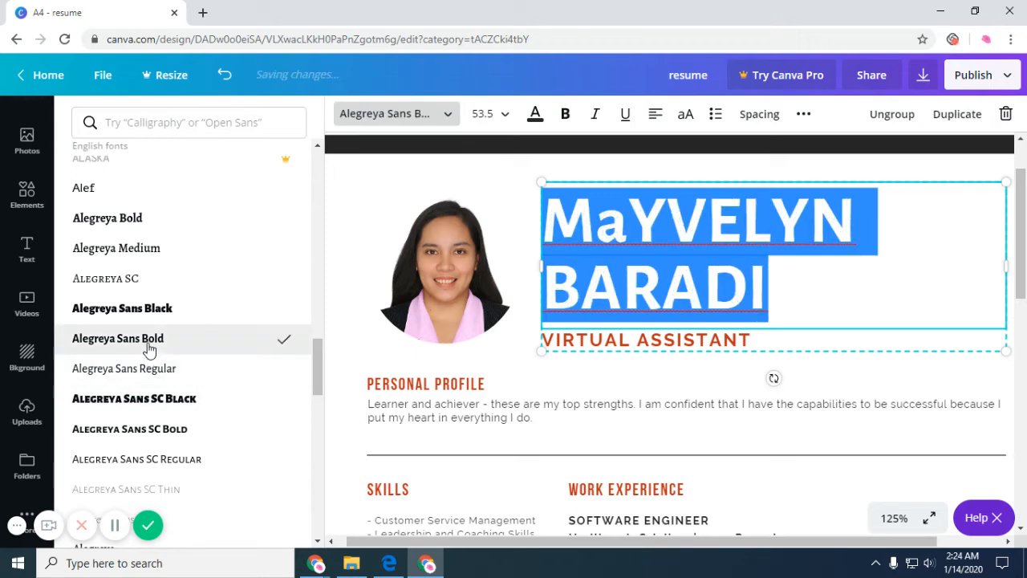
click(814, 286)
click(768, 341)
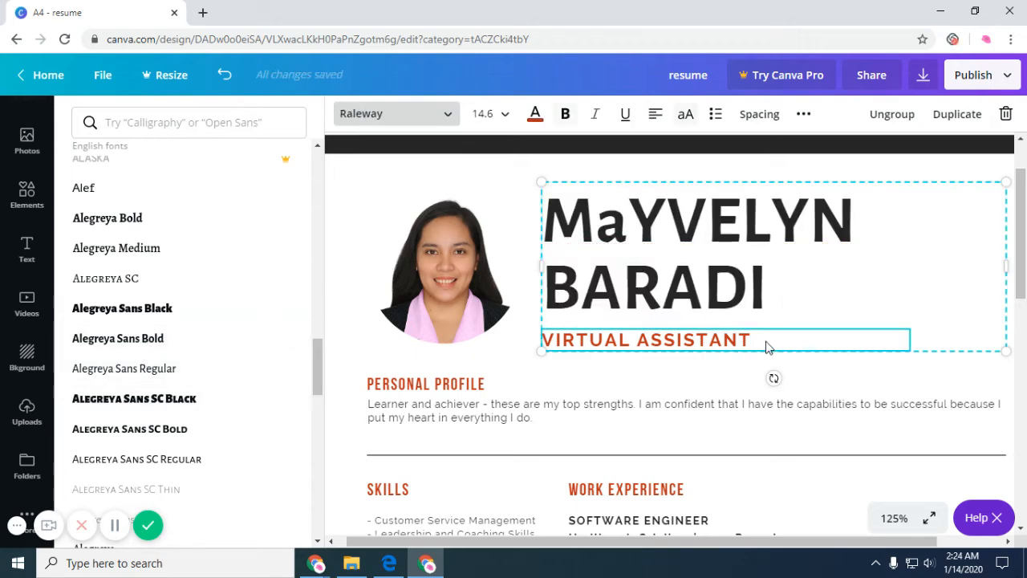
Set the VIRTUAL ASSISTANT subtitle to Bebas Neue, size 12, in black.
double_click(763, 339)
drag(763, 340, 547, 245)
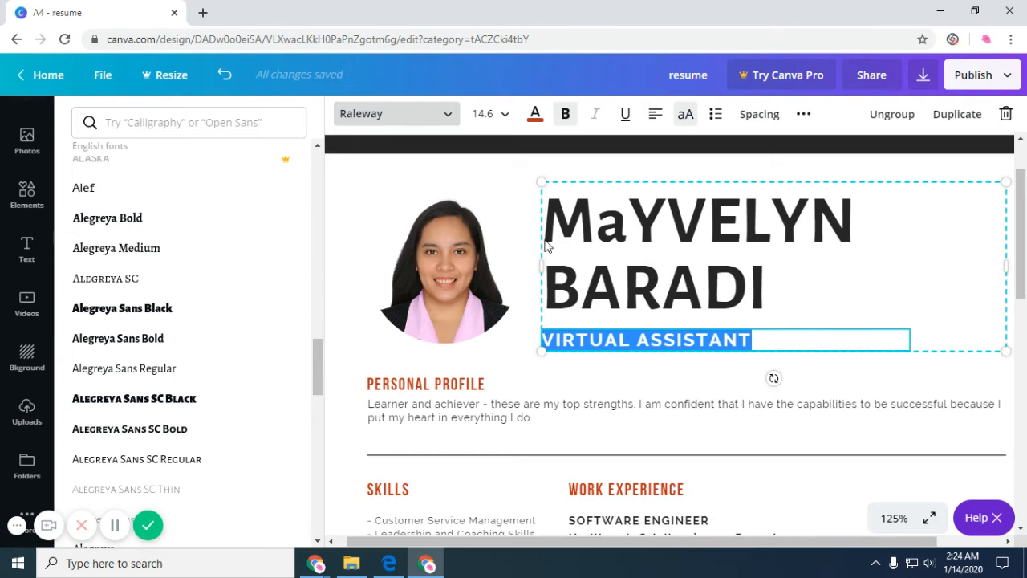
click(434, 117)
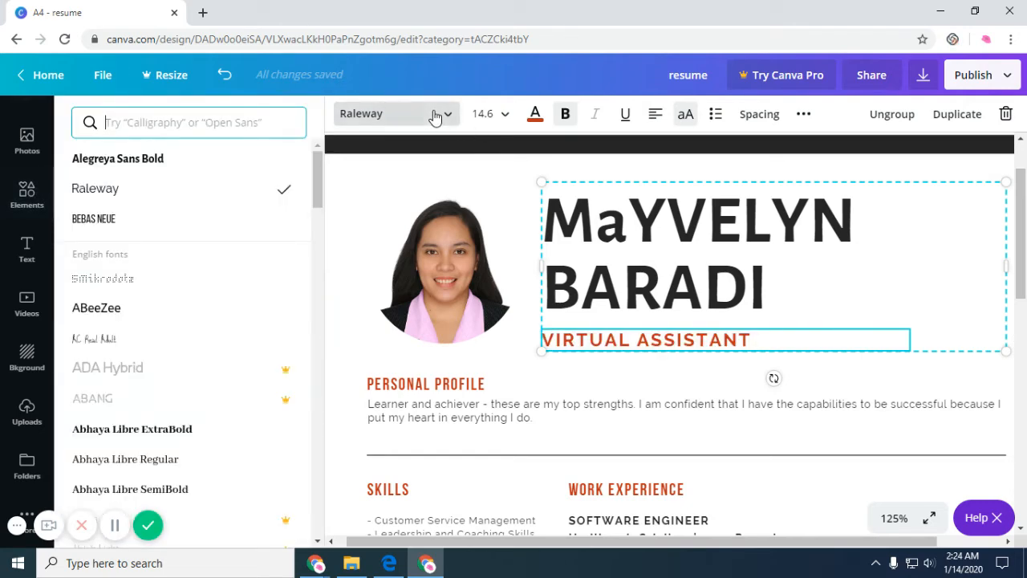
click(120, 219)
click(504, 119)
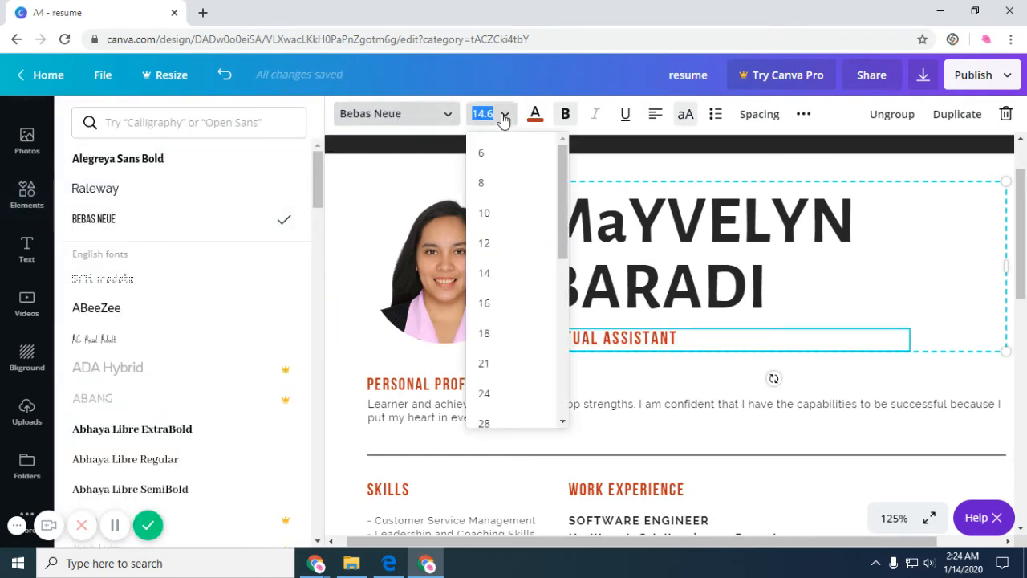
click(506, 242)
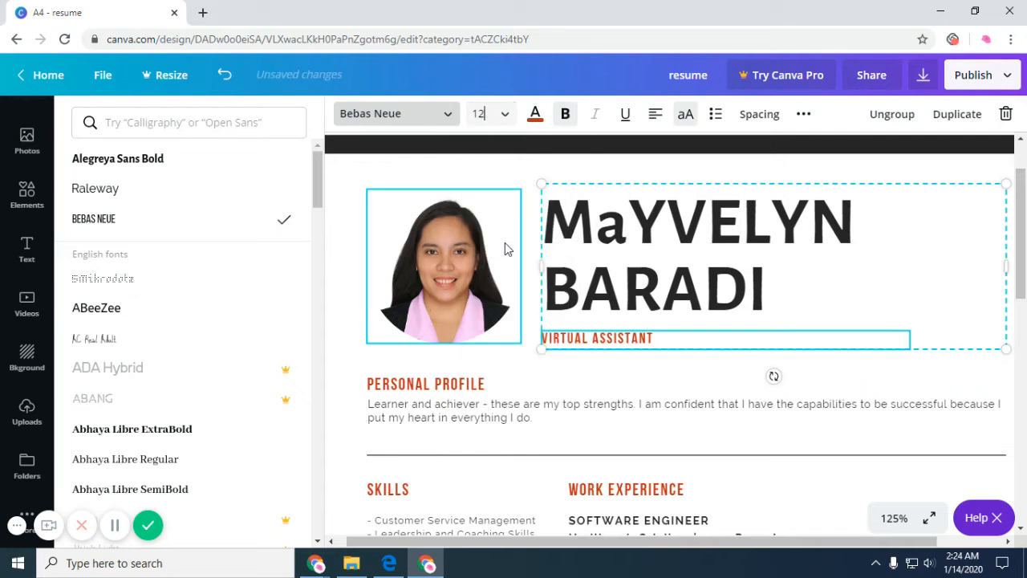
click(535, 113)
click(129, 191)
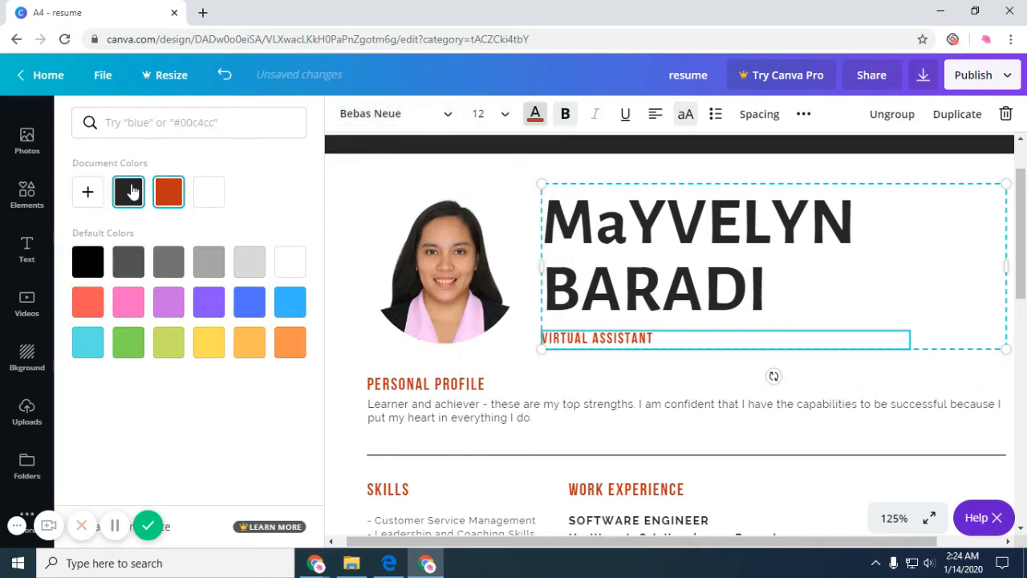
click(169, 264)
click(90, 264)
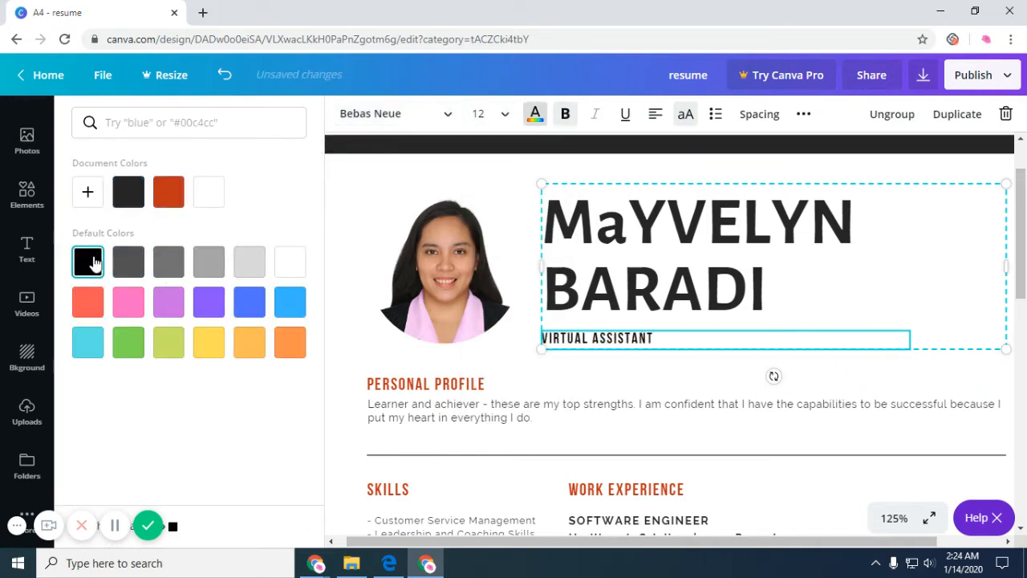
Try bold, underline, alignments and bullets on the subtitle, leaving it left-aligned without a bullet.
click(662, 338)
drag(662, 338, 554, 338)
triple_click(665, 334)
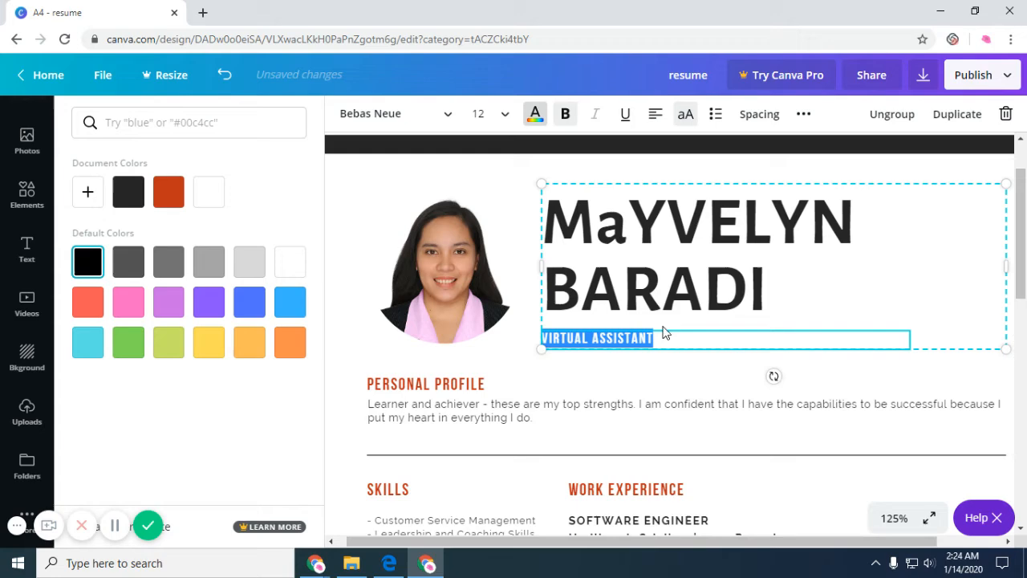
click(566, 117)
click(624, 116)
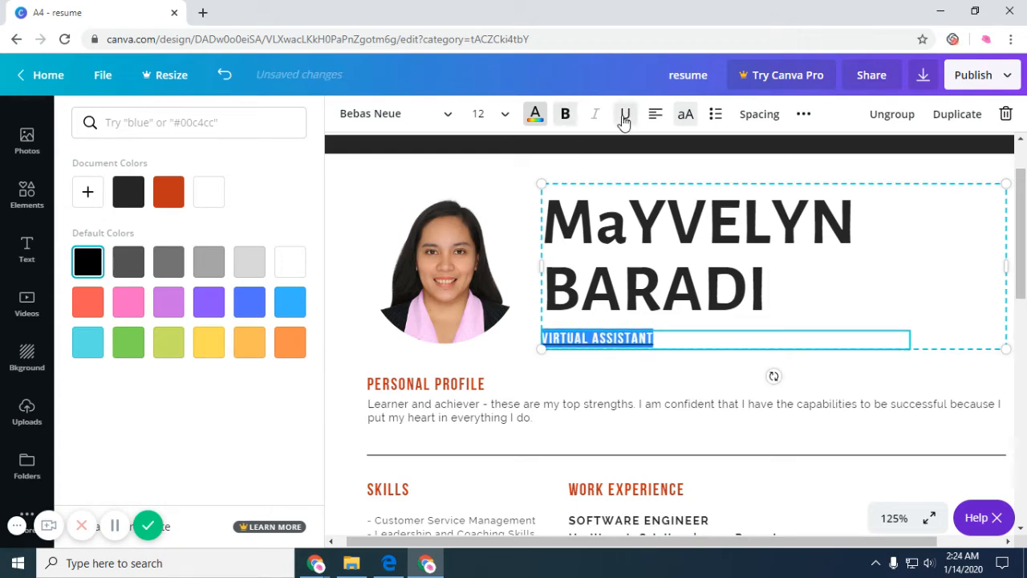
click(625, 116)
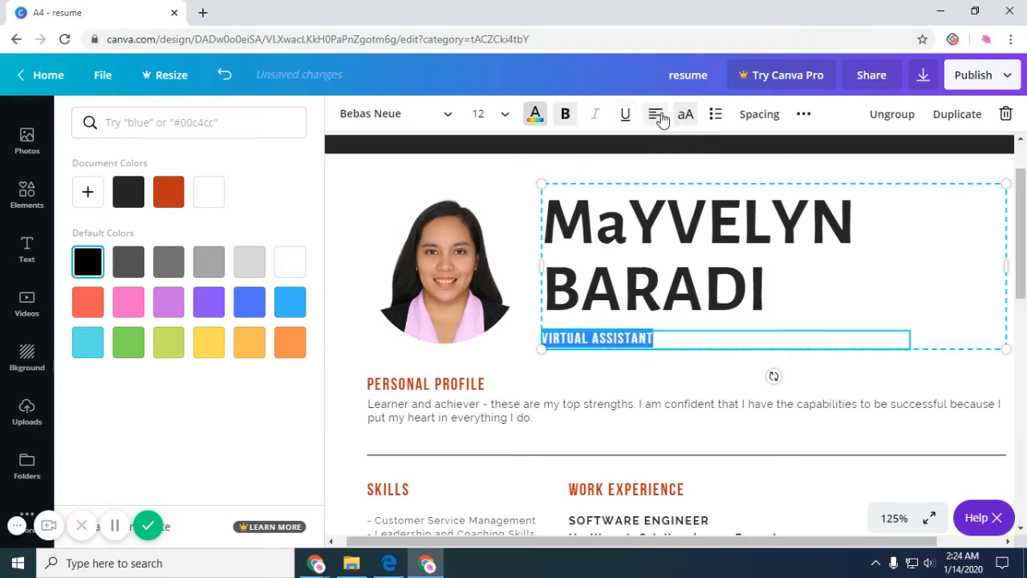
click(656, 115)
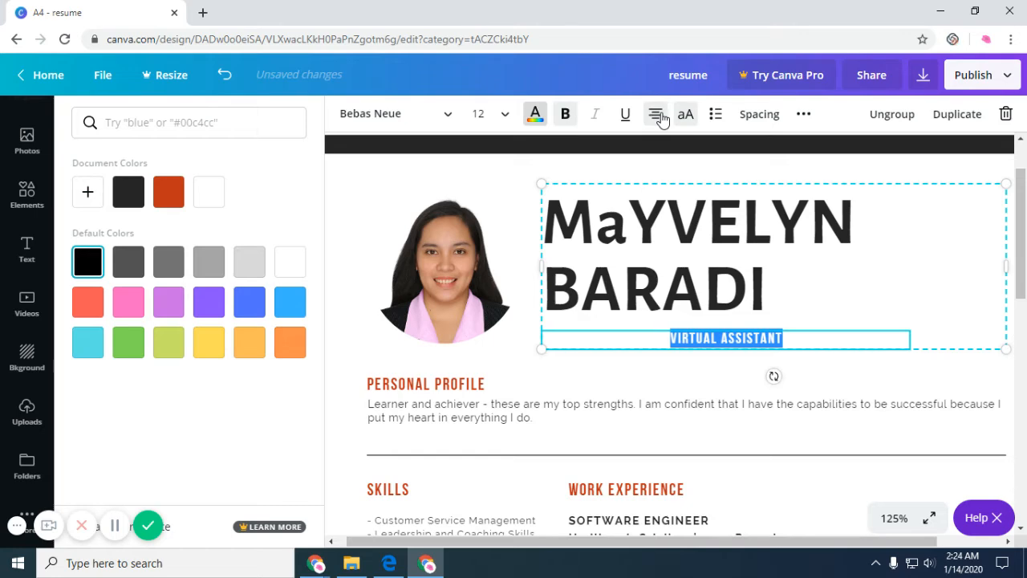
click(656, 114)
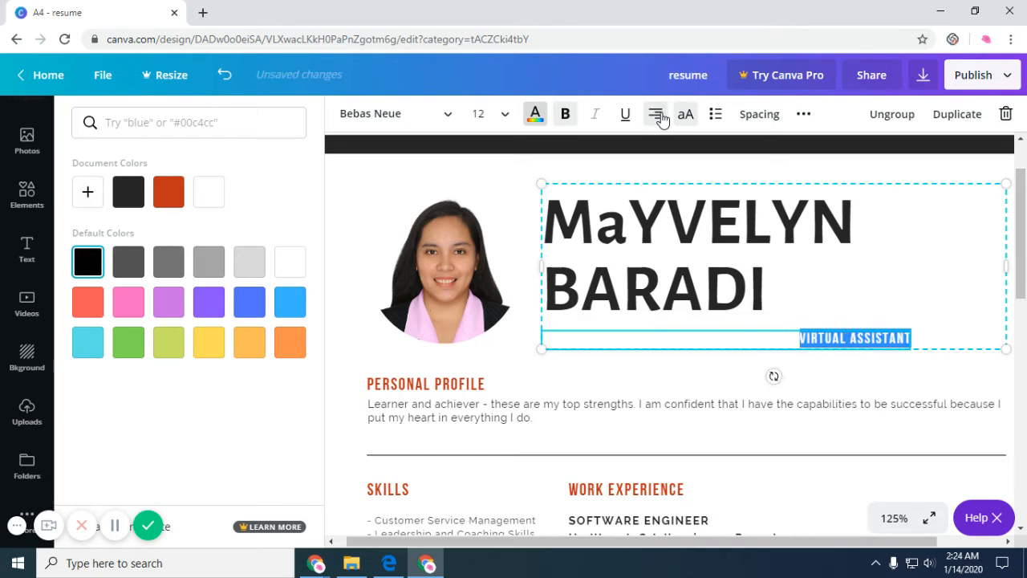
click(658, 117)
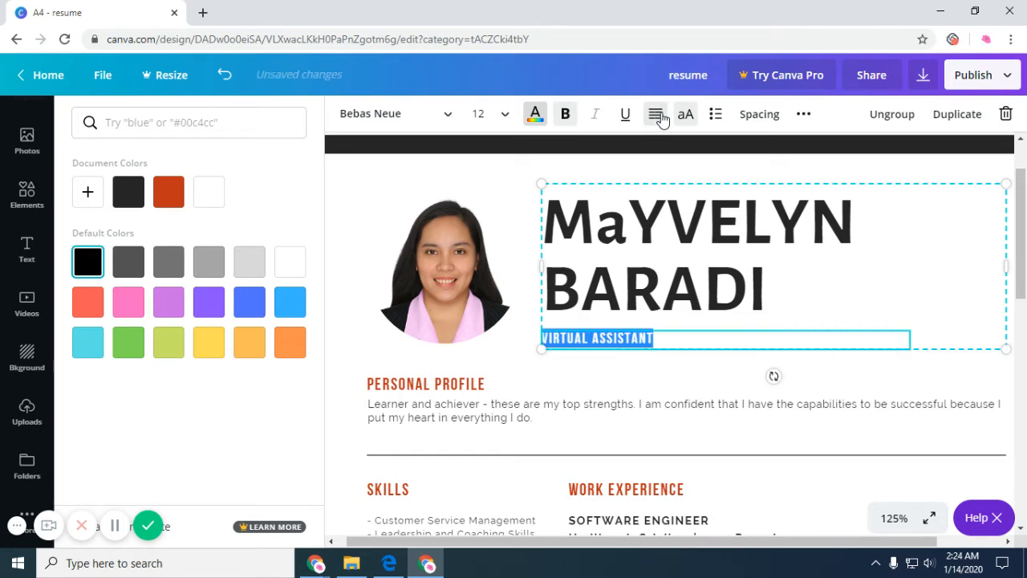
click(720, 116)
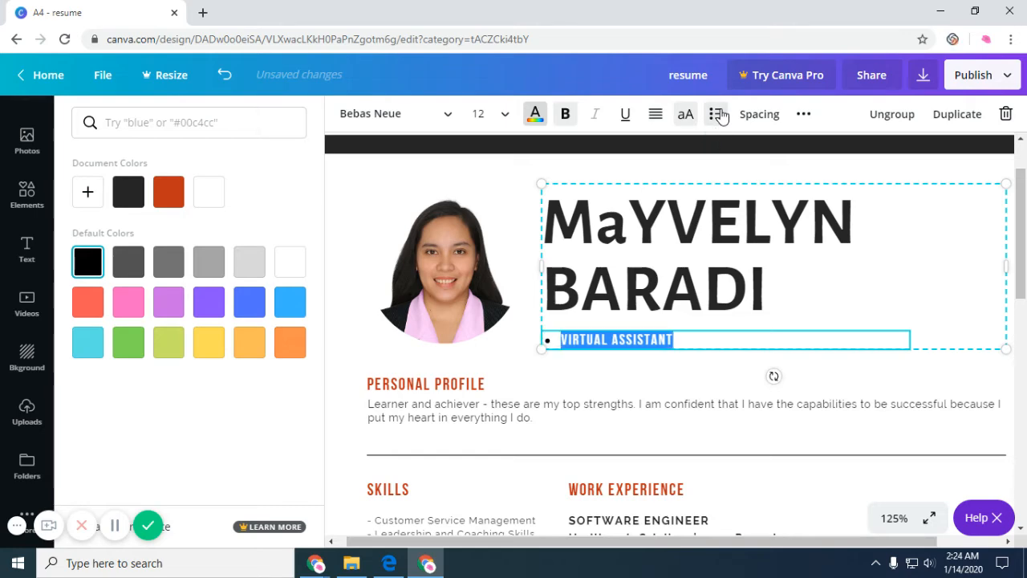
click(562, 340)
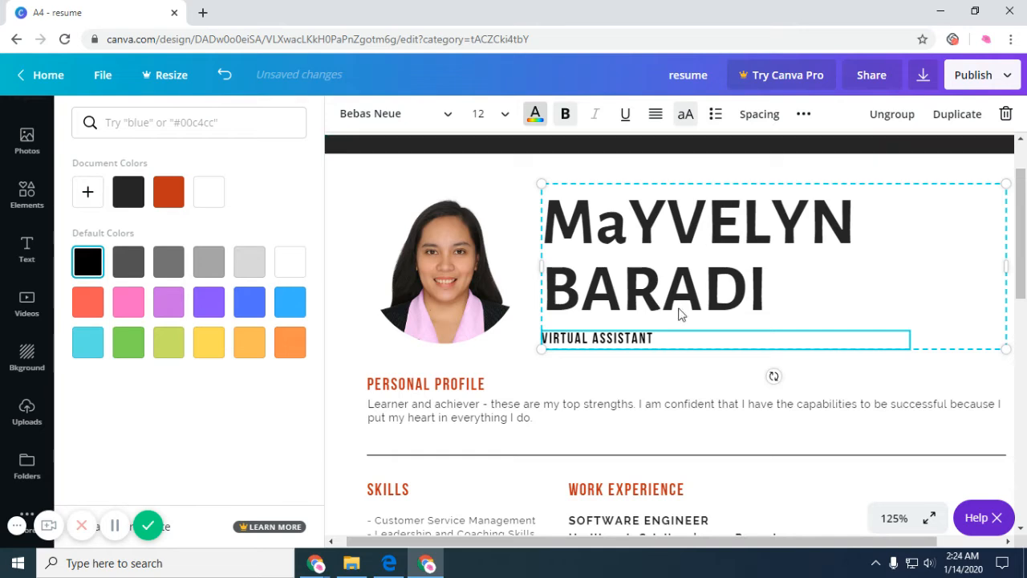
Spread the subtitle's letters wider using the Spacing settings.
key(ctrl+a)
click(758, 114)
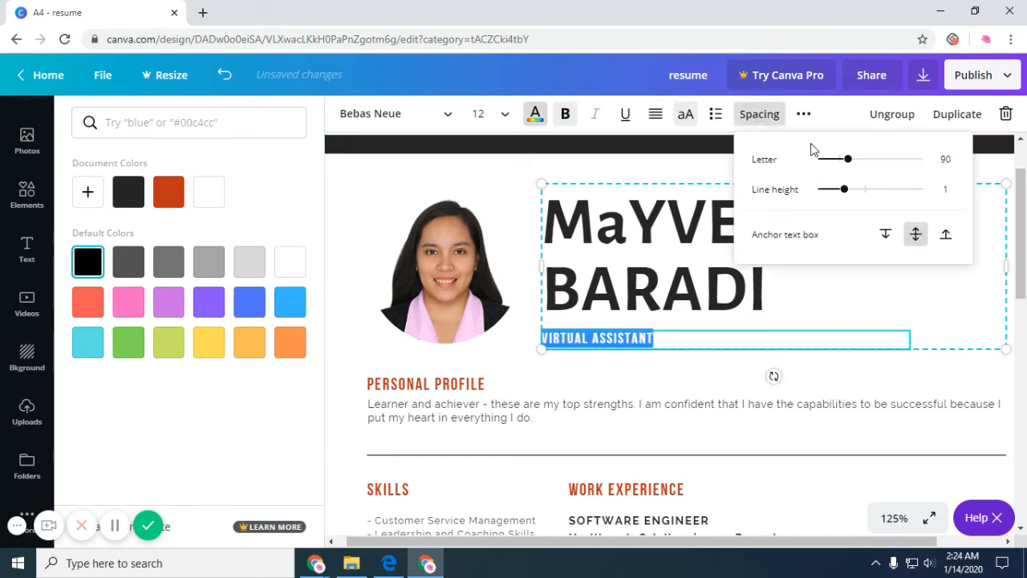
drag(848, 161, 849, 190)
click(803, 115)
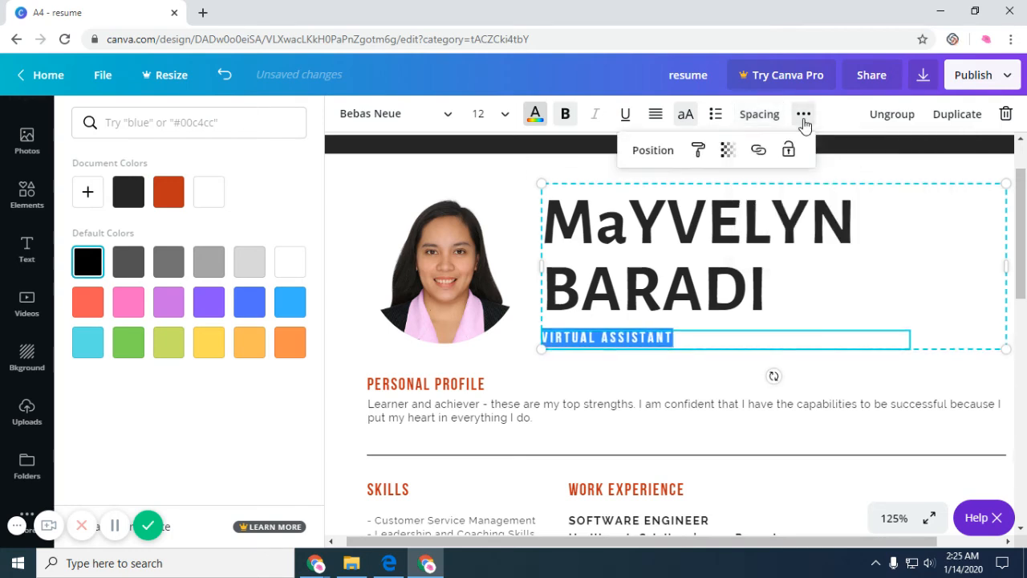
click(653, 150)
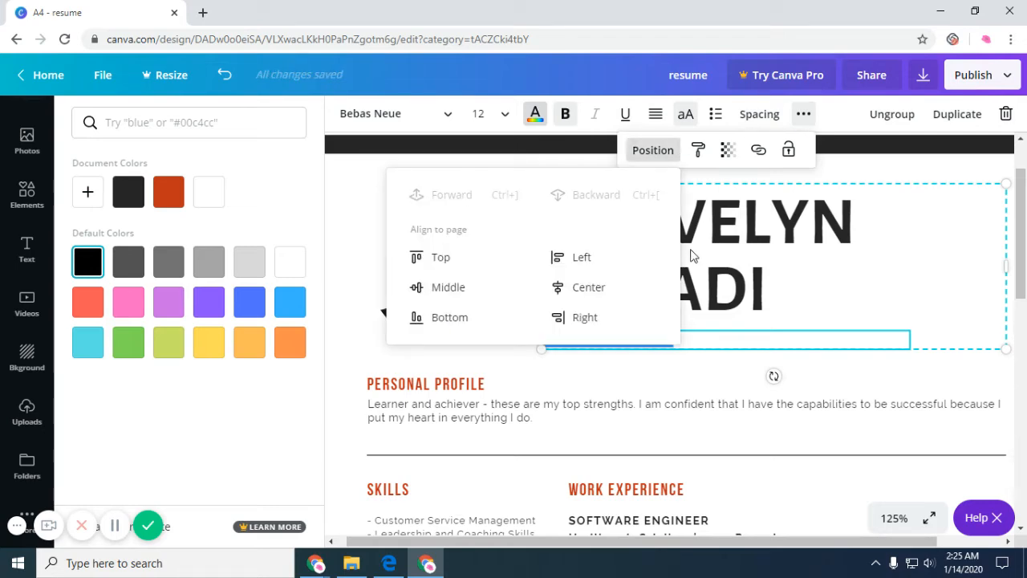
click(756, 255)
click(699, 339)
click(700, 337)
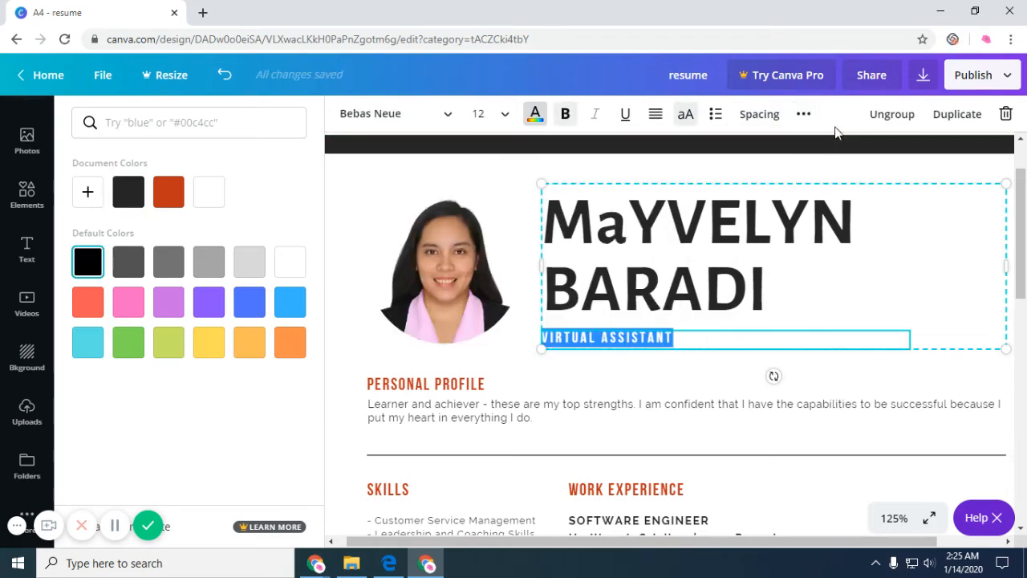
scroll(524, 374, down, 3)
scroll(522, 366, up, 3)
Add a smaller Bebas Neue heading below the Skills list.
click(24, 263)
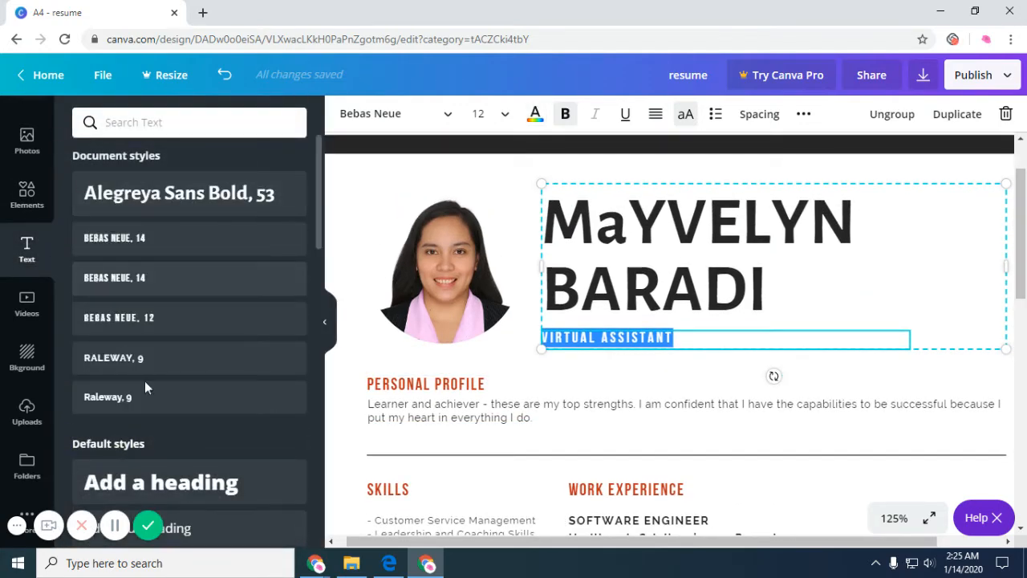
scroll(144, 387, down, 3)
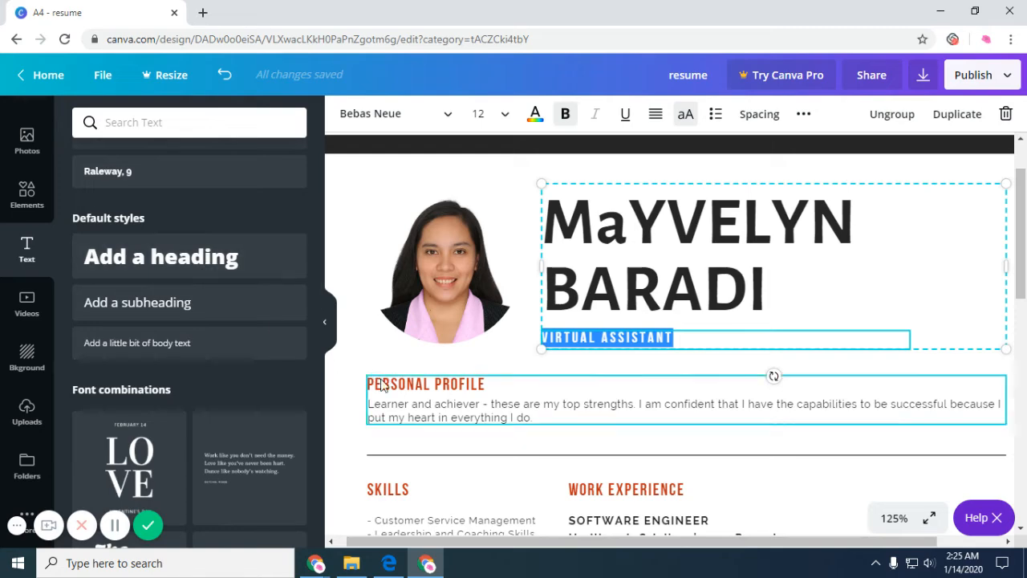
scroll(382, 386, down, 5)
scroll(500, 394, up, 1)
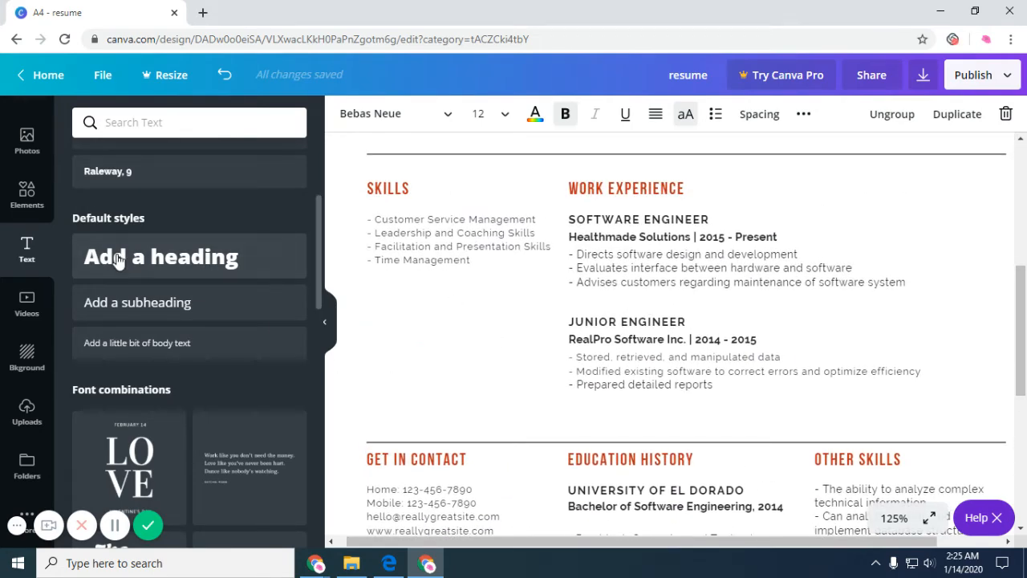
drag(117, 258, 387, 279)
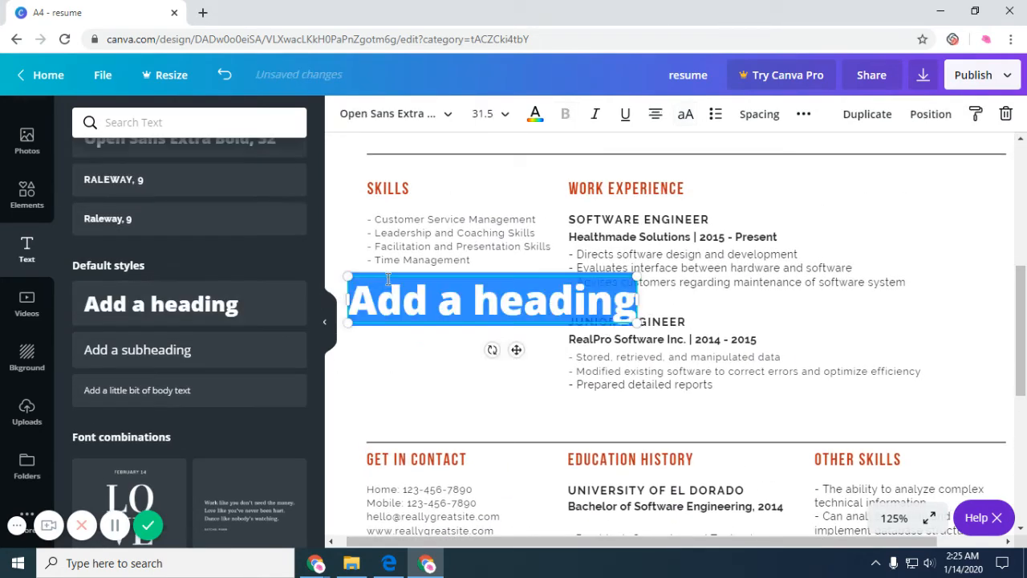
drag(639, 277, 551, 284)
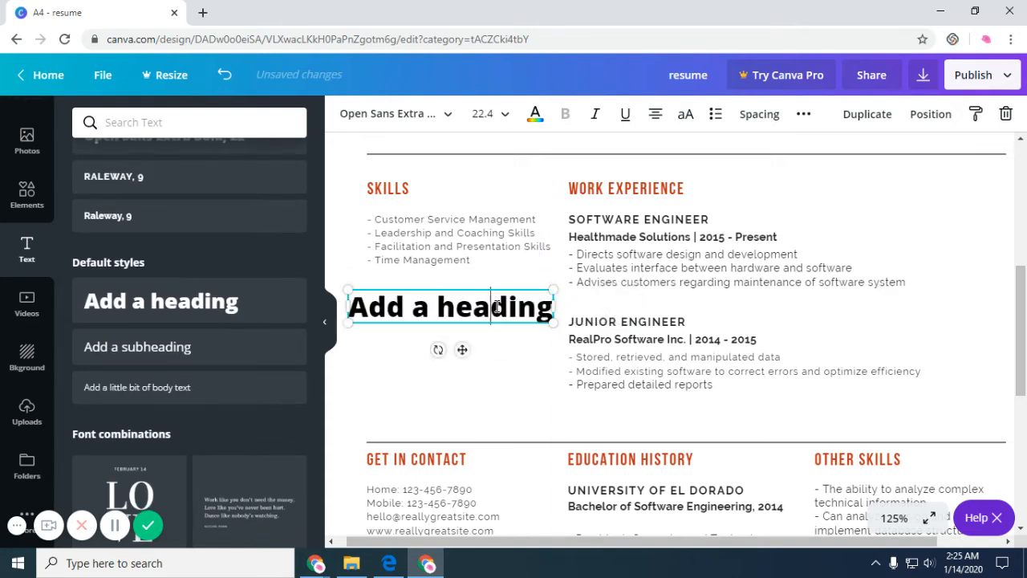
click(431, 121)
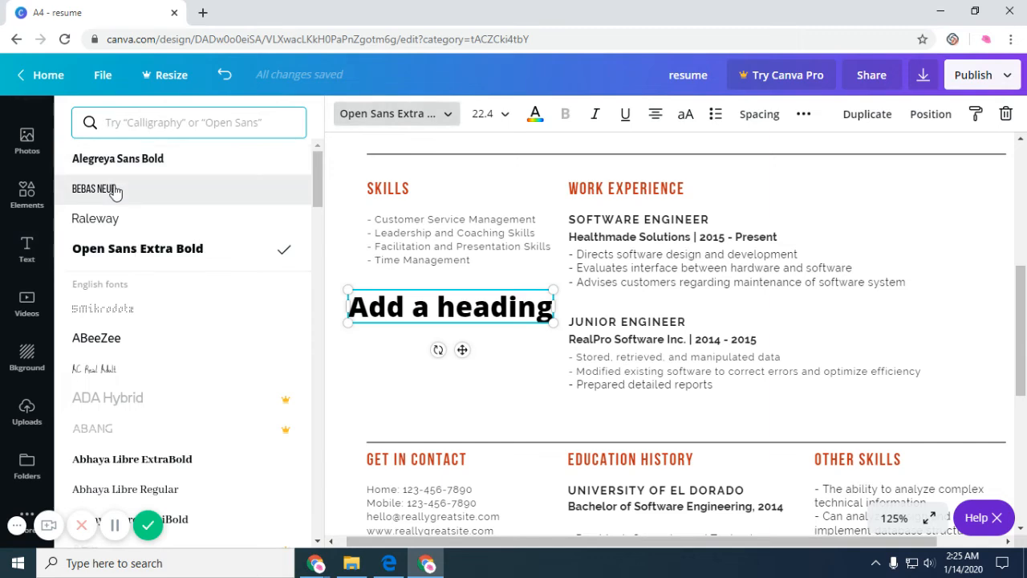
click(110, 189)
Left-align the heading, type 'TOOLS AND APPS', and widen its box onto one line.
double_click(462, 337)
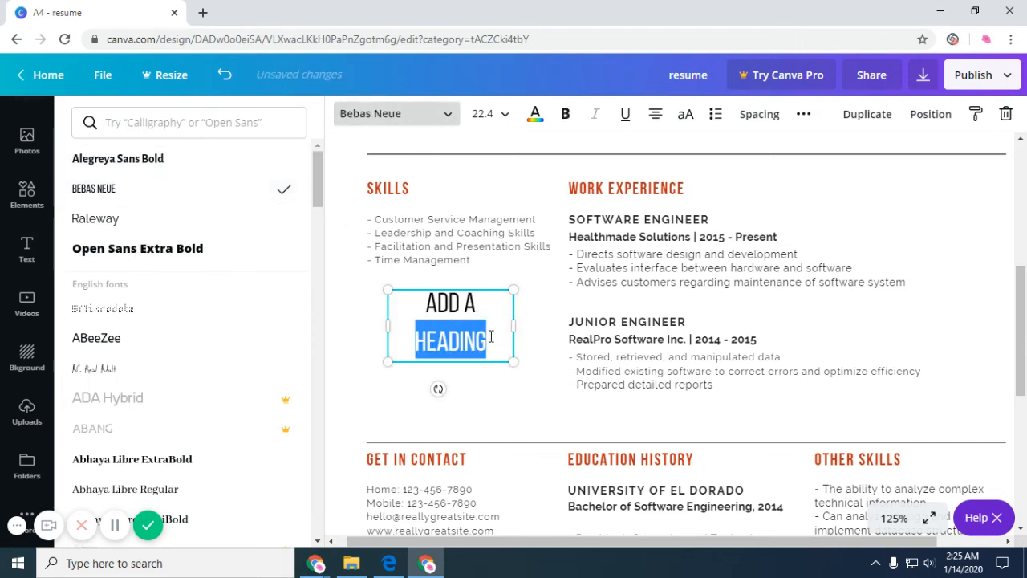
triple_click(491, 336)
click(655, 115)
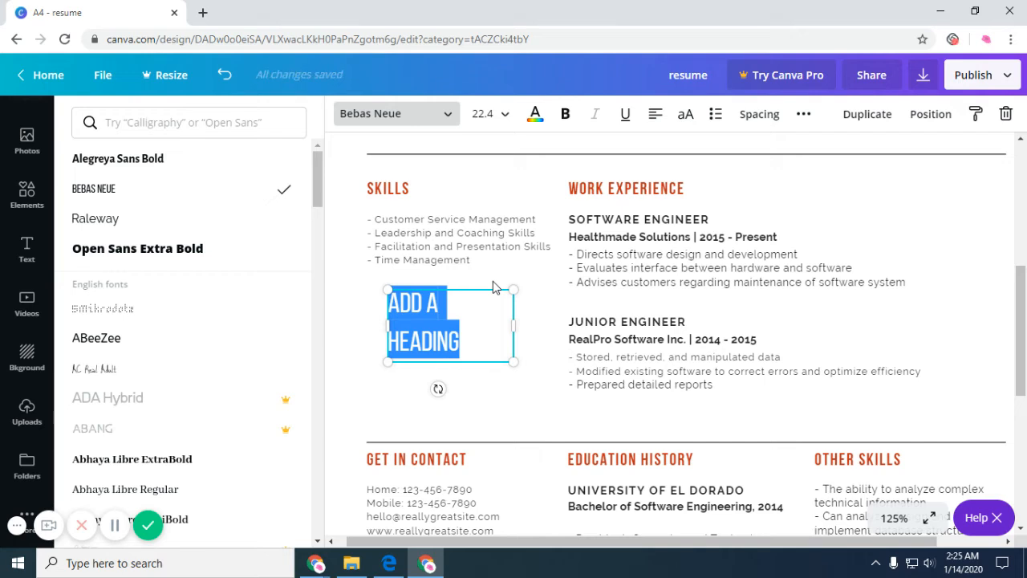
text(TOOL)
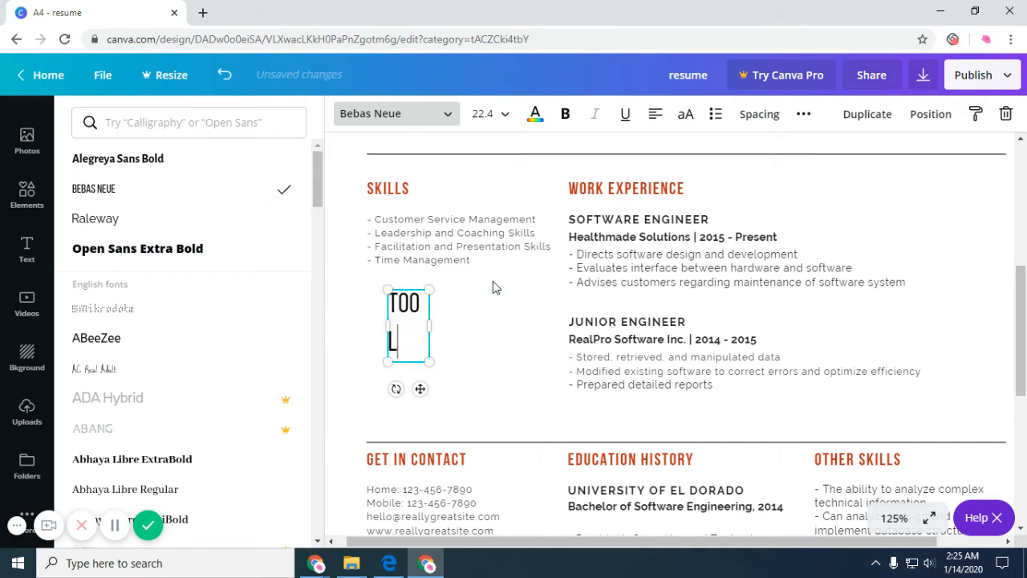
text(S AND APPS)
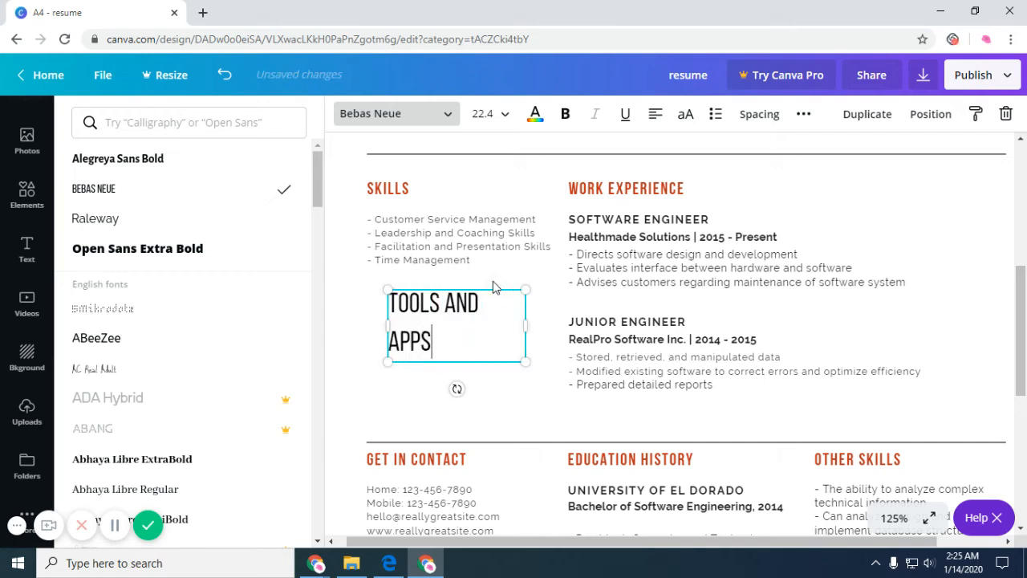
drag(526, 325, 547, 313)
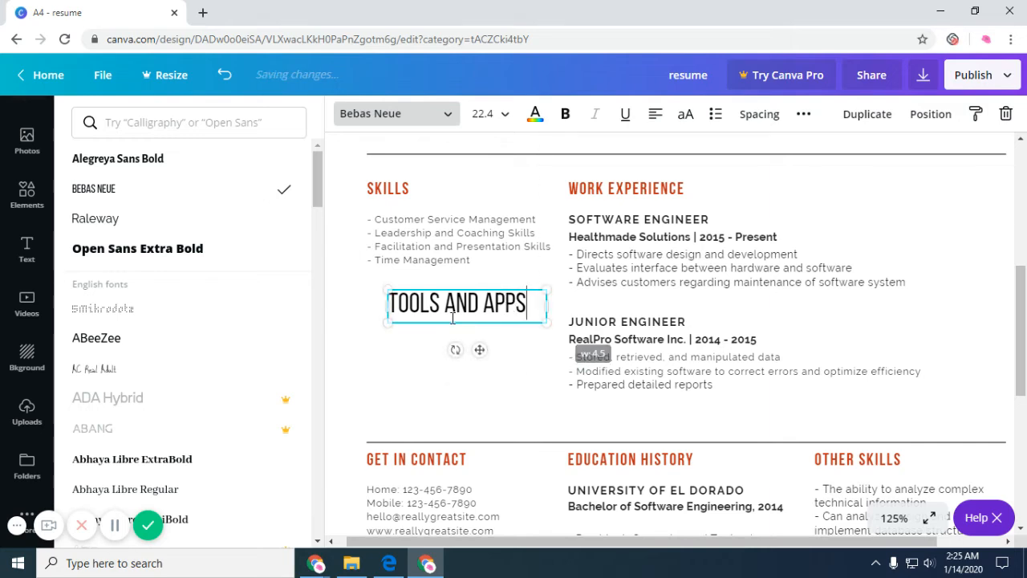
drag(385, 305, 356, 304)
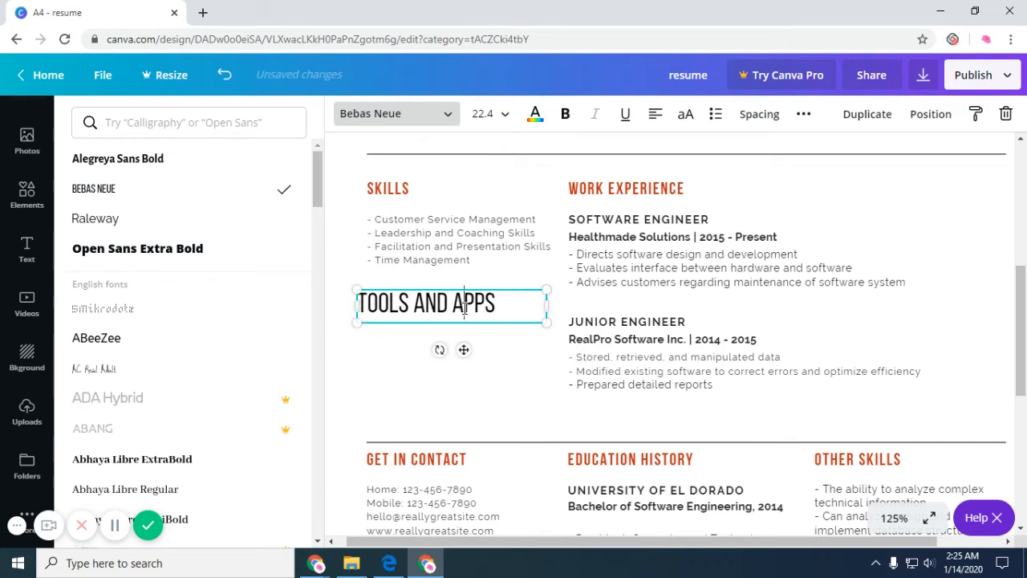
Add a subheading reading 'Canva' below the TOOLS AND APPS heading.
click(26, 249)
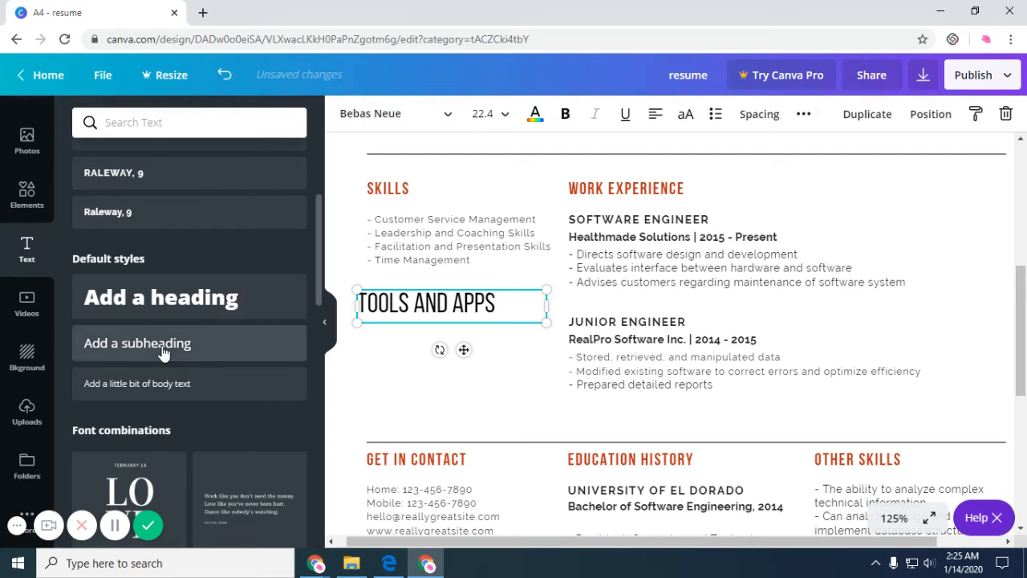
drag(165, 351, 477, 352)
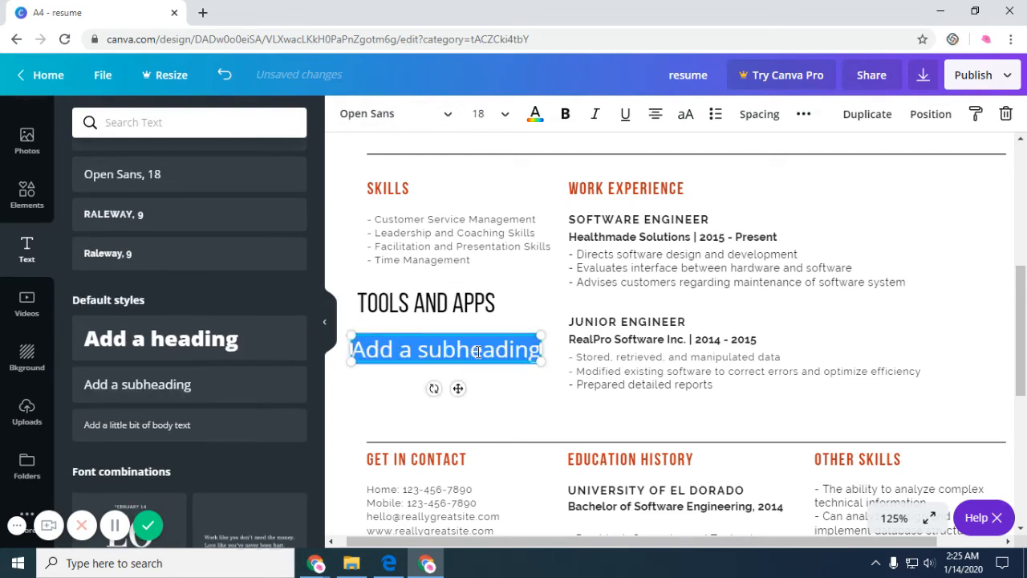
key(BackSpace)
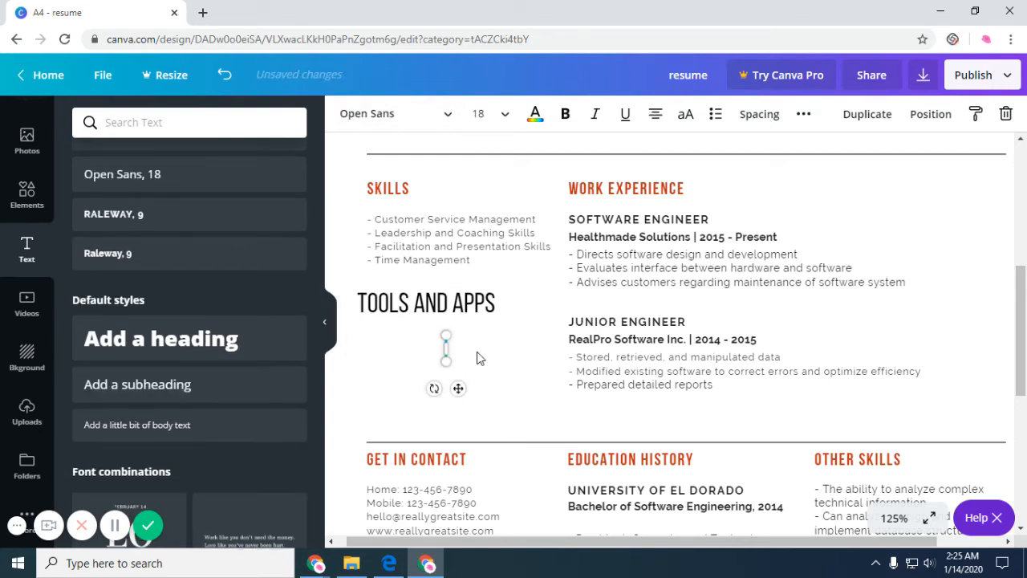
text(canva)
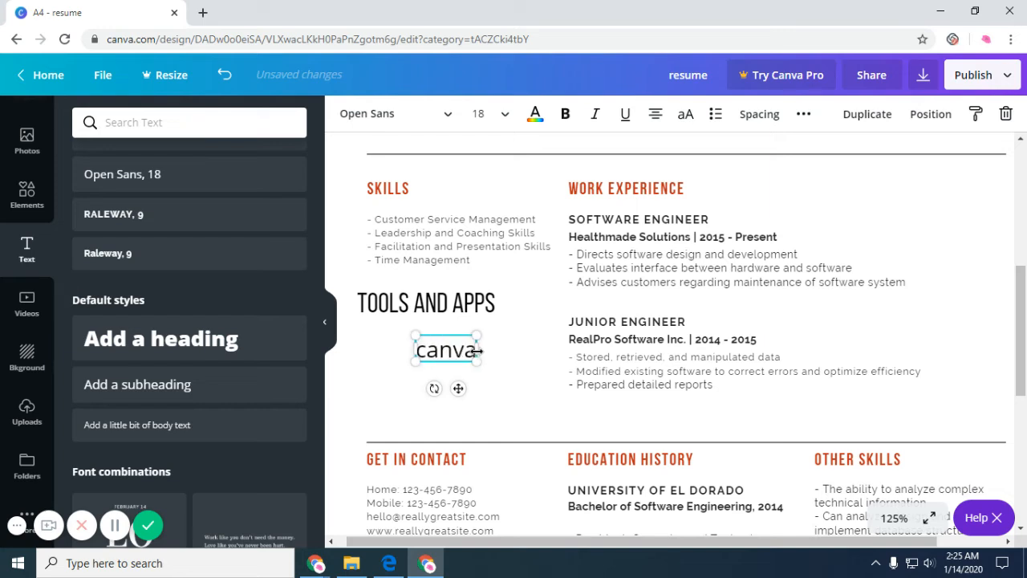
key(ctrl+a)
key(BackSpace)
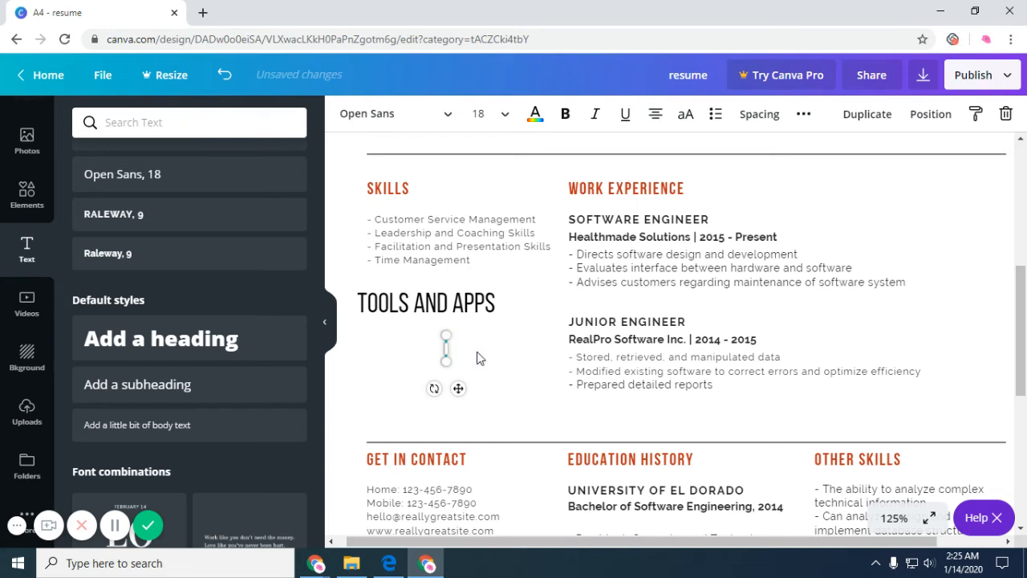
text(Canva)
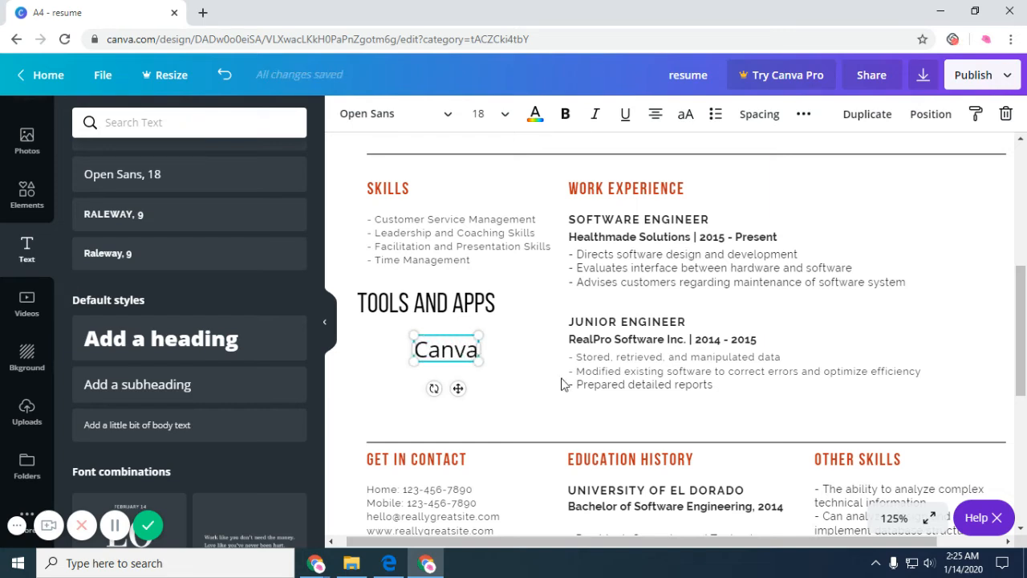
click(564, 384)
Delete the Canva subheading and the TOOLS AND APPS heading, then zoom to 100%.
click(474, 347)
key(Delete)
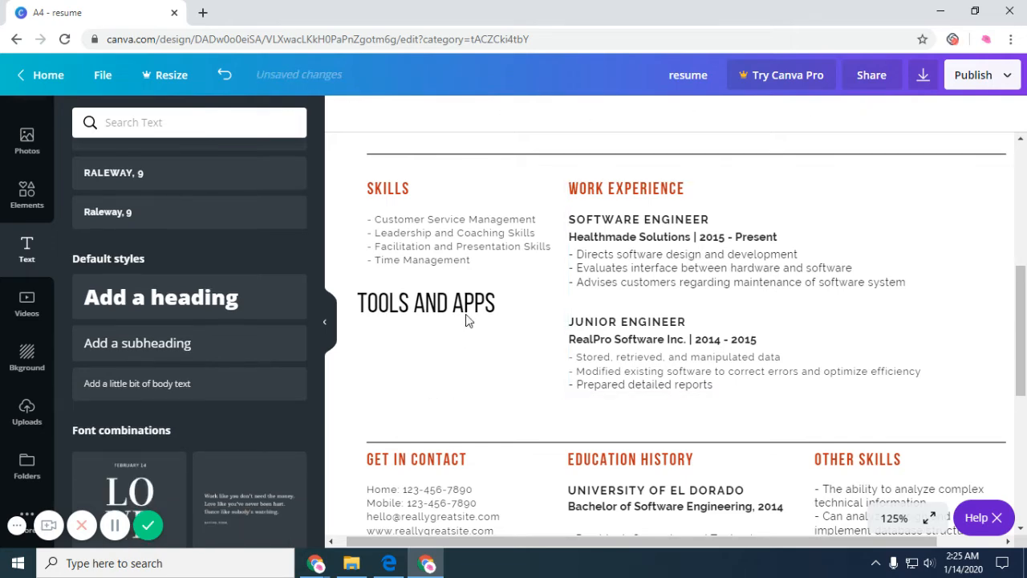
click(471, 314)
key(Delete)
scroll(495, 384, down, 4)
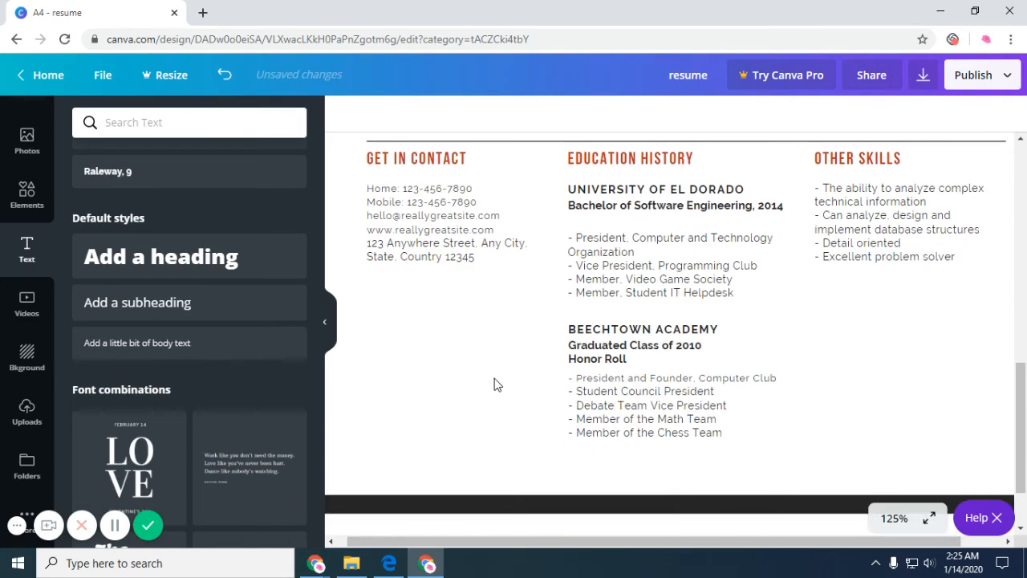
scroll(494, 384, up, 5)
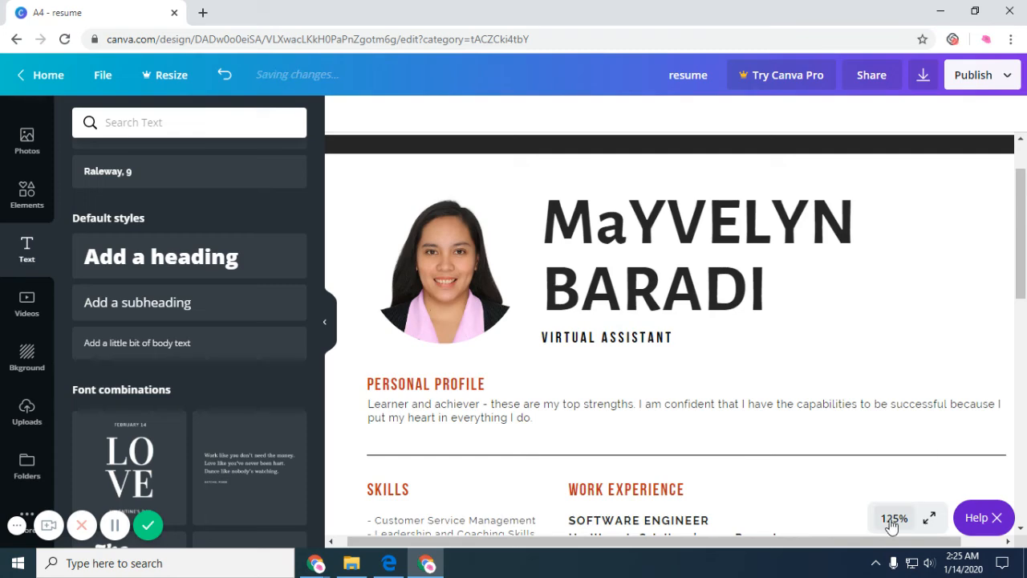
click(892, 519)
click(887, 284)
scroll(826, 369, down, 10)
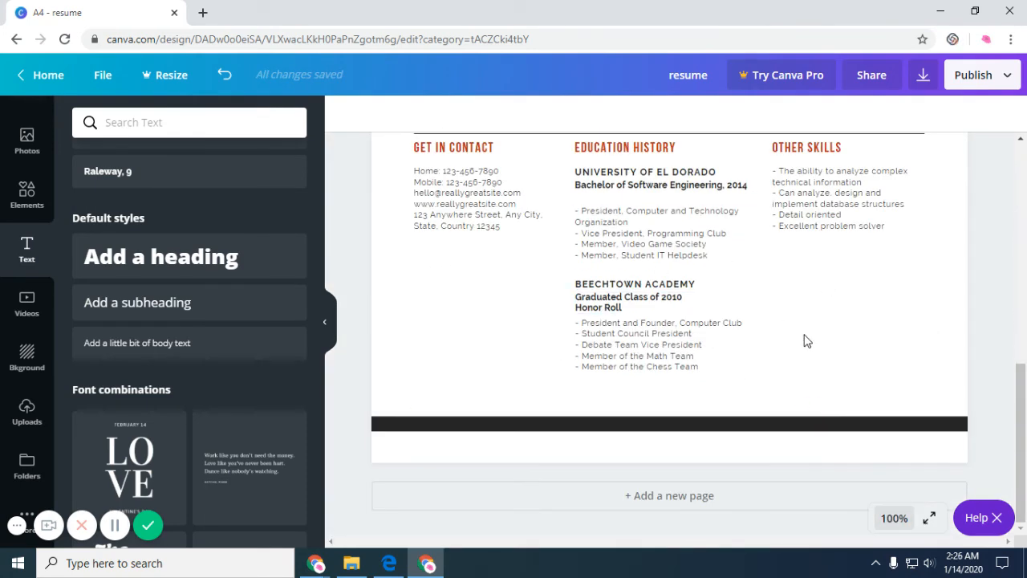
Add a second resume page with the same layout.
click(711, 495)
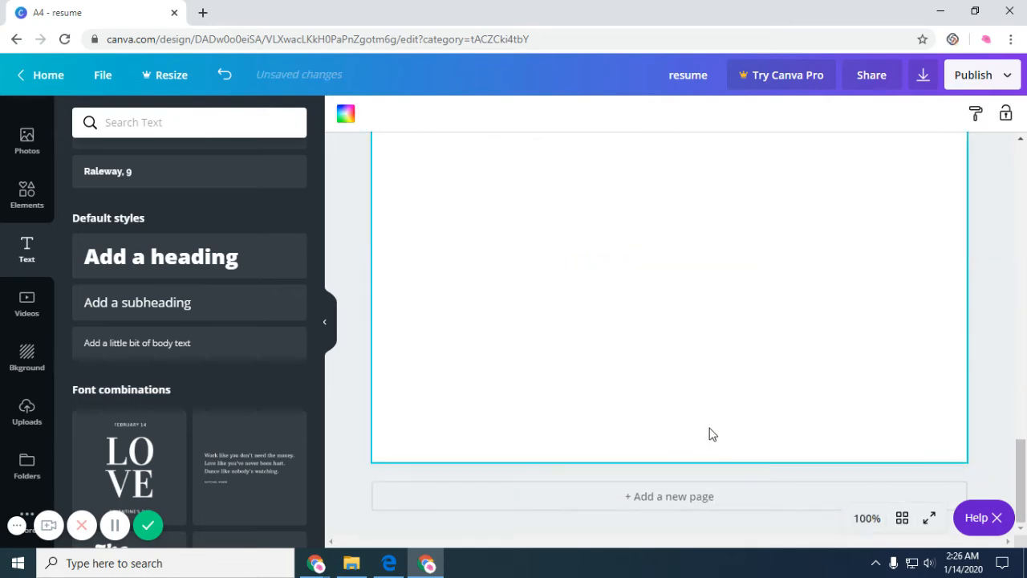
scroll(853, 323, up, 3)
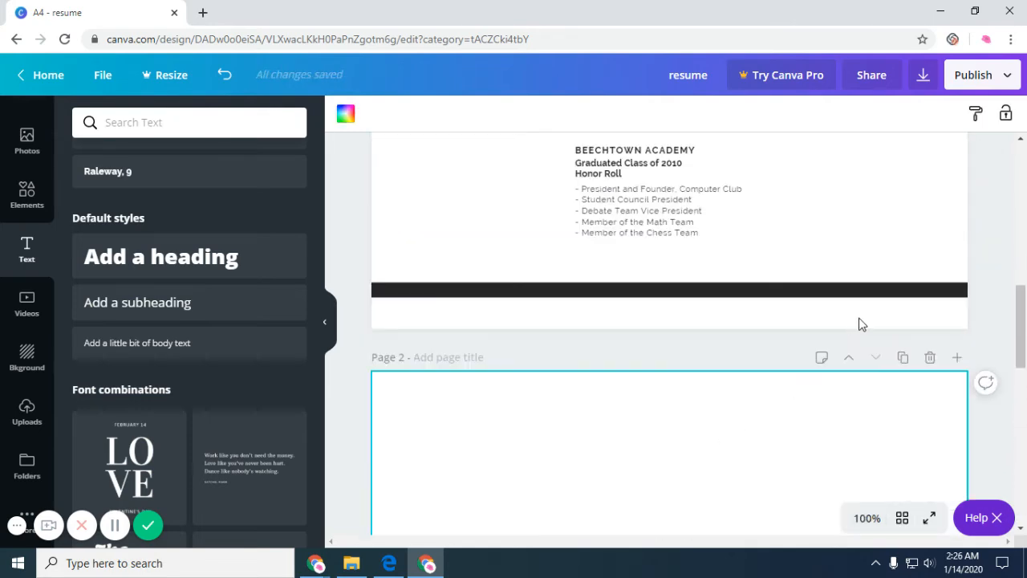
click(933, 359)
scroll(770, 335, up, 8)
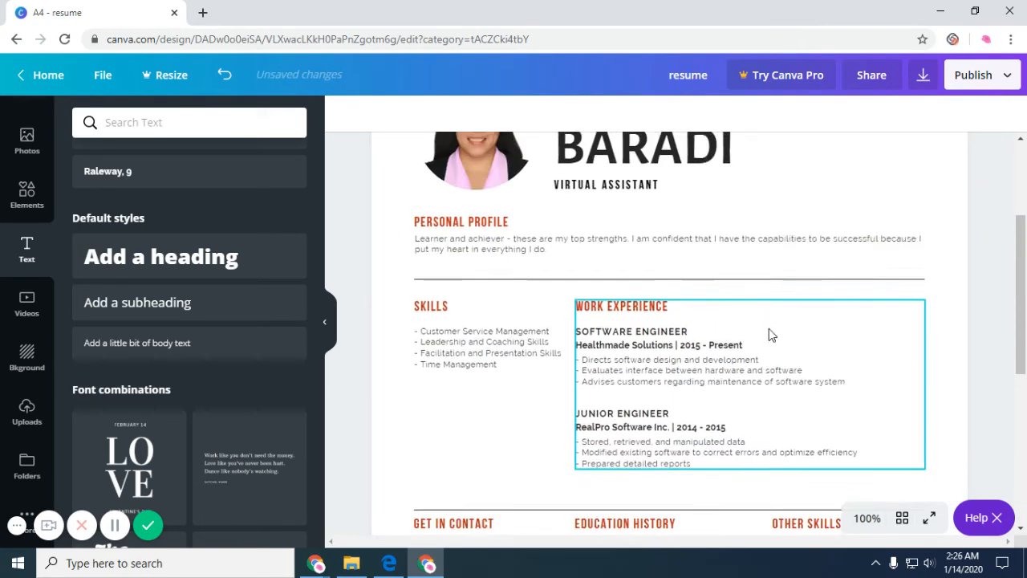
scroll(761, 367, down, 7)
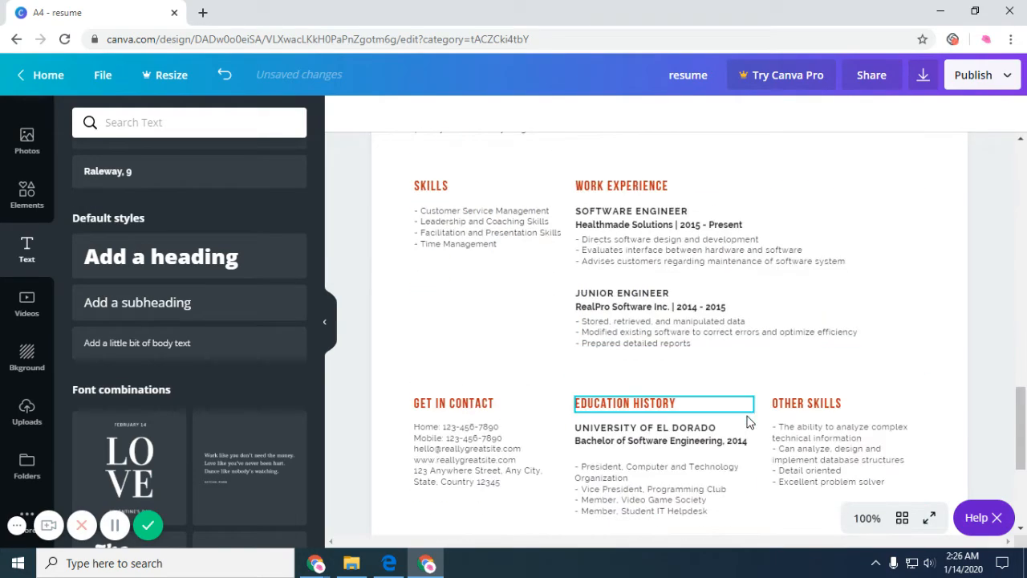
scroll(748, 422, up, 8)
scroll(748, 423, down, 5)
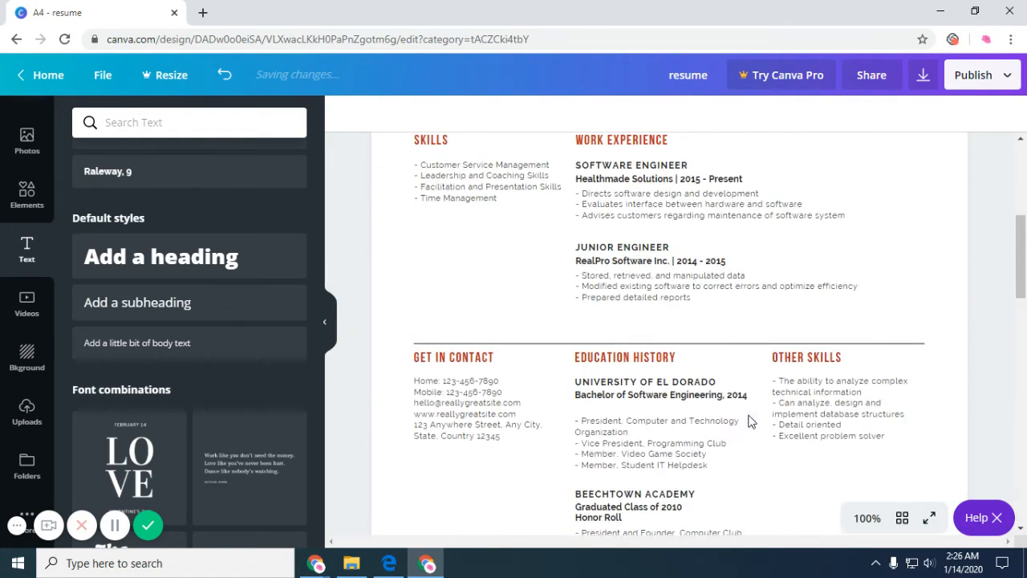
scroll(748, 422, up, 6)
scroll(748, 422, down, 2)
On page 2, delete the name, title and photo, and move Personal Profile to the top.
click(718, 309)
click(718, 309)
key(Delete)
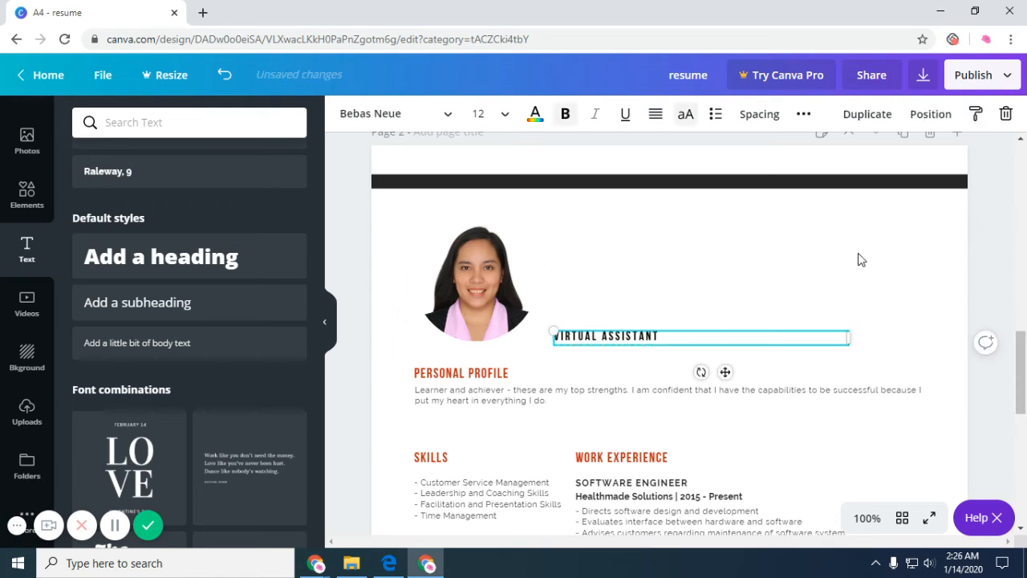
double_click(789, 337)
key(Delete)
key(Delete)
click(488, 373)
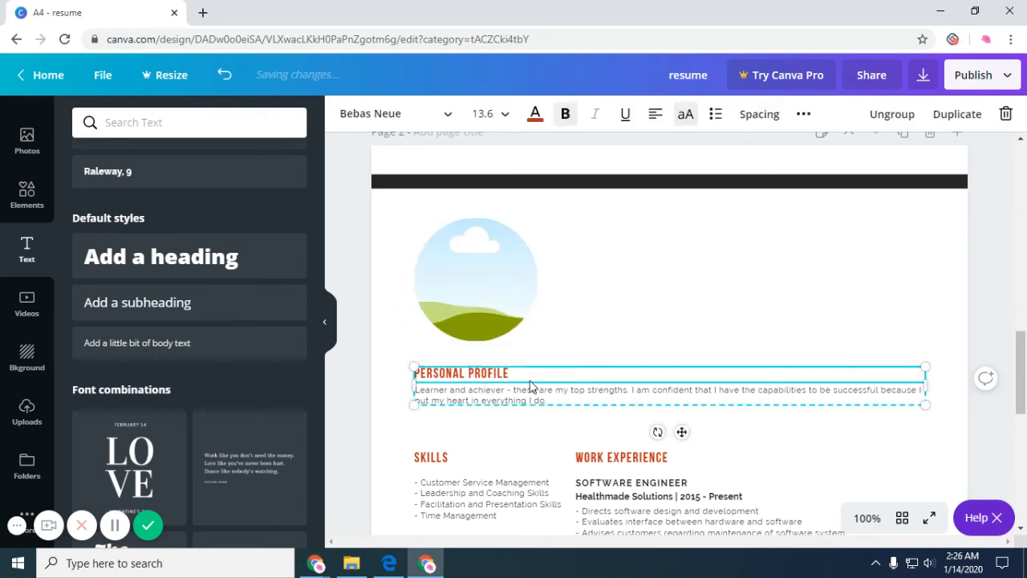
scroll(585, 300, down, 2)
click(474, 181)
key(Delete)
scroll(590, 313, up, 1)
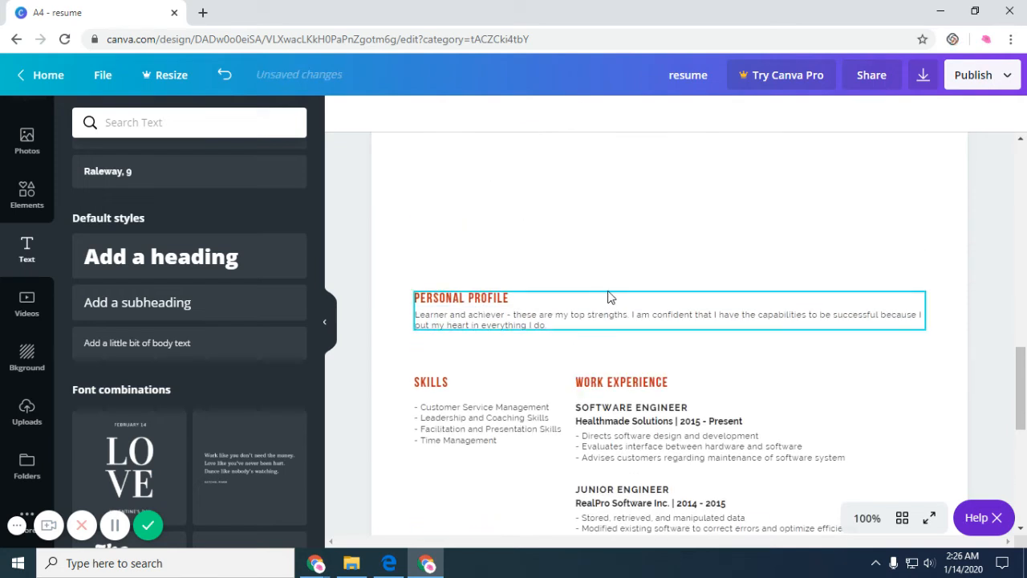
drag(608, 297, 592, 148)
Inspect the Work Experience elements and the divider line on page 2.
click(636, 386)
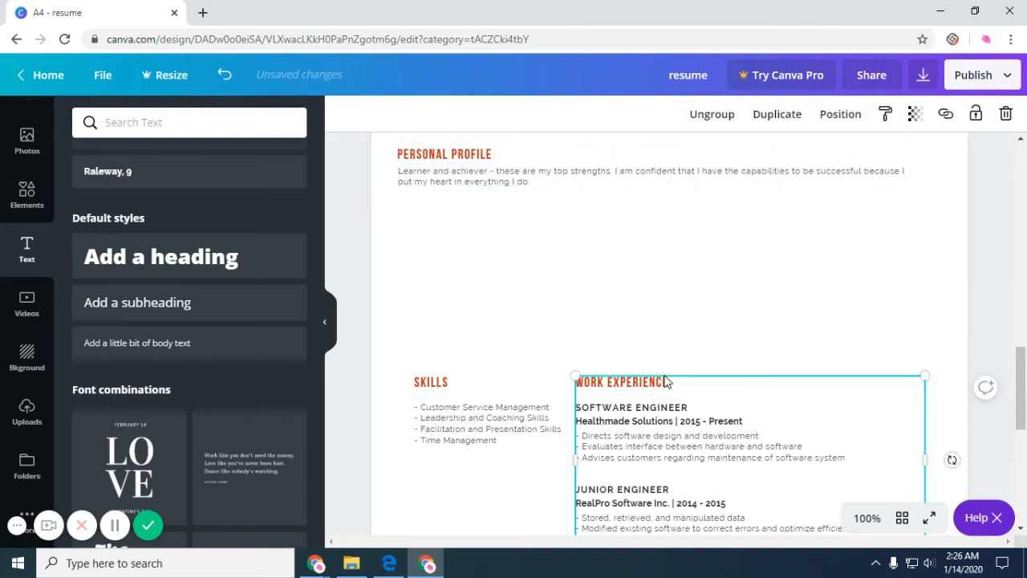
click(665, 383)
click(750, 451)
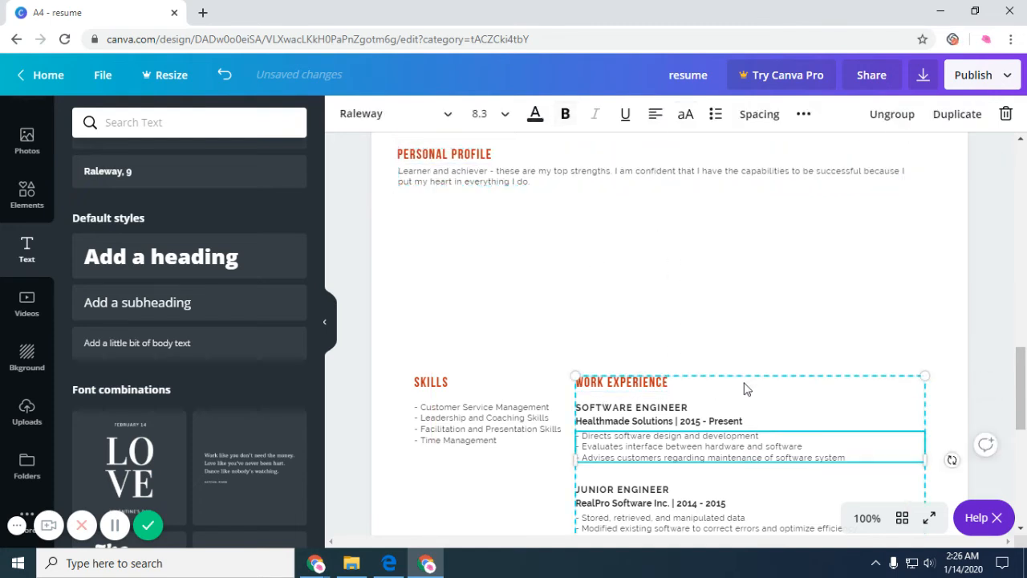
click(751, 421)
click(762, 356)
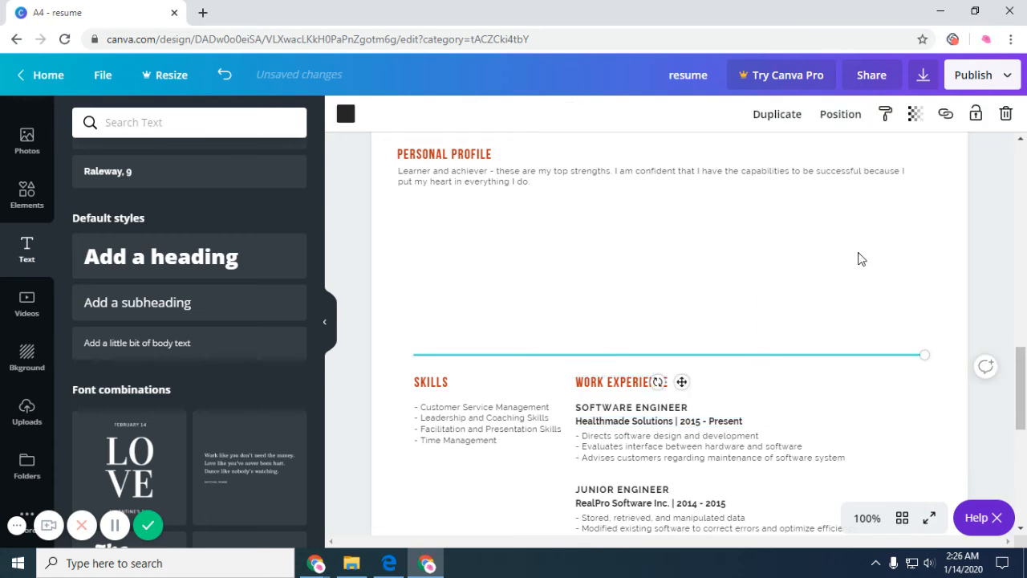
click(862, 258)
scroll(874, 276, up, 10)
scroll(877, 279, up, 3)
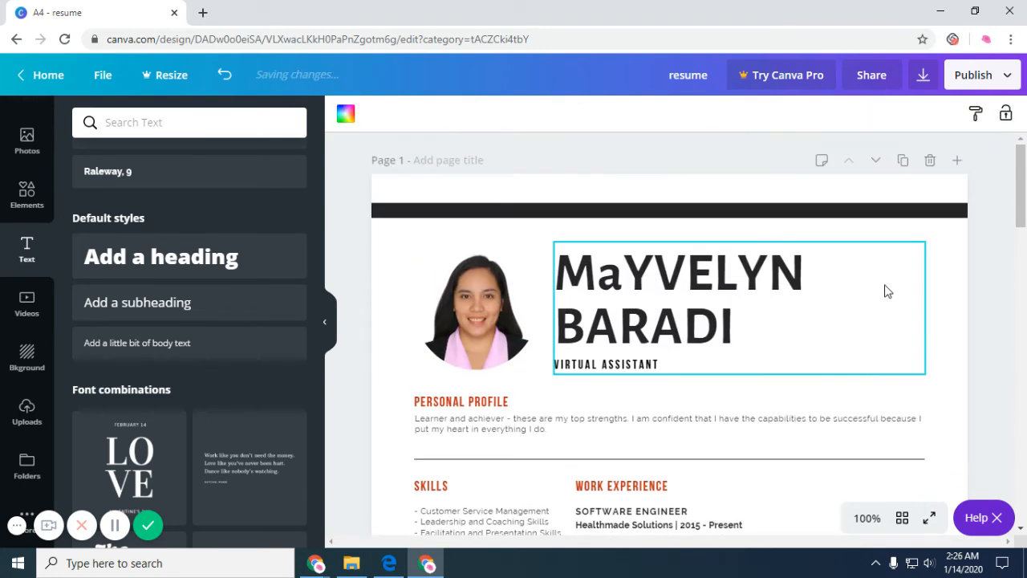
Download both resume pages as a PDF Print file and close the print promotion.
click(1013, 74)
click(884, 155)
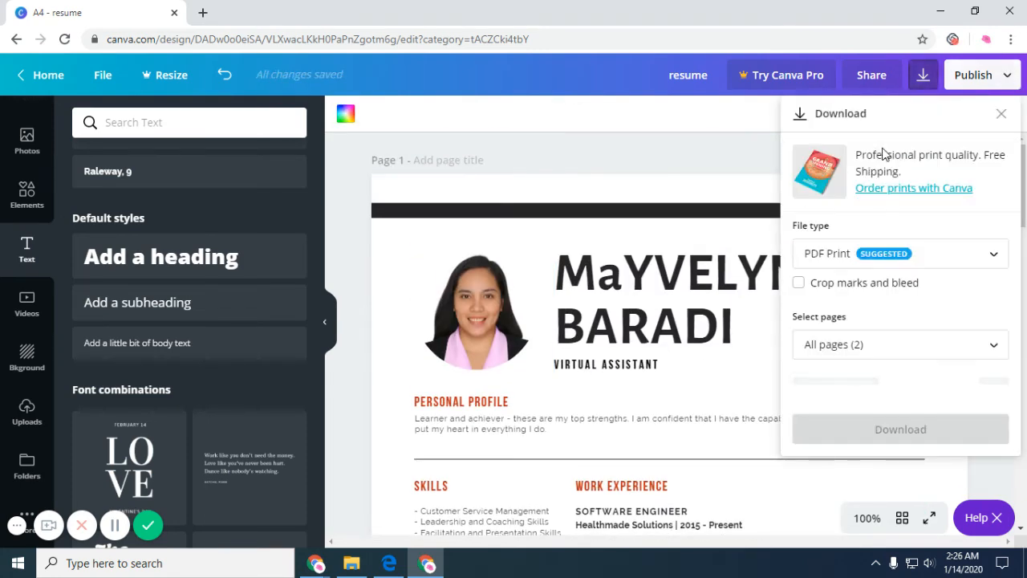
click(915, 395)
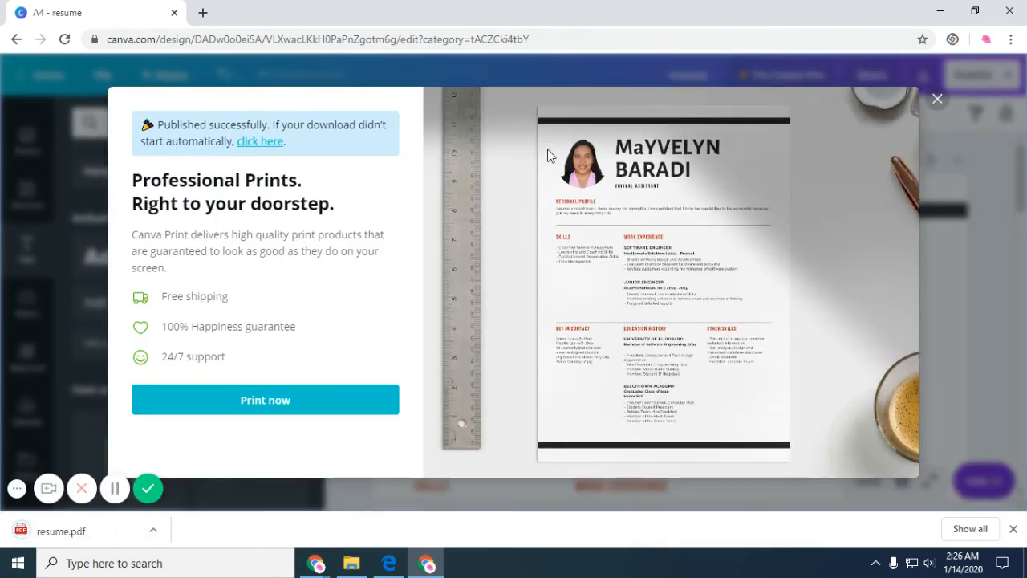
click(937, 99)
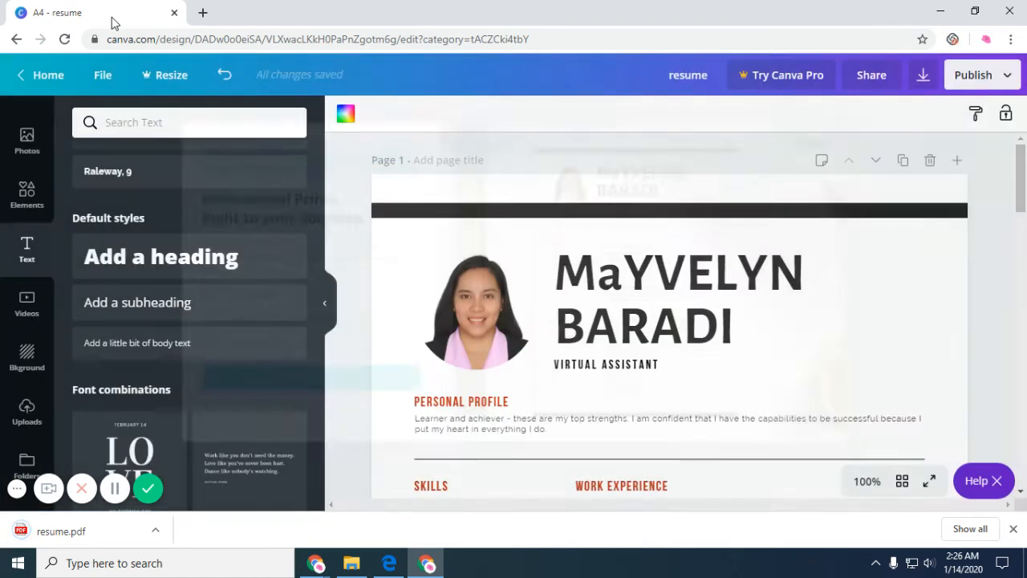
Open gmail.com in a new tab, then launch Google Drive from the apps grid.
click(202, 14)
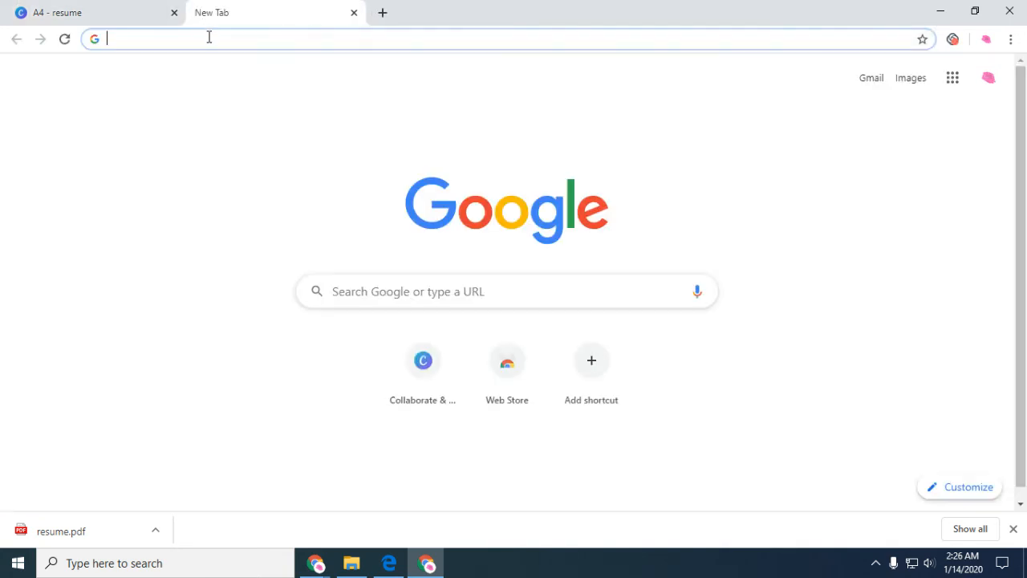
text(dr)
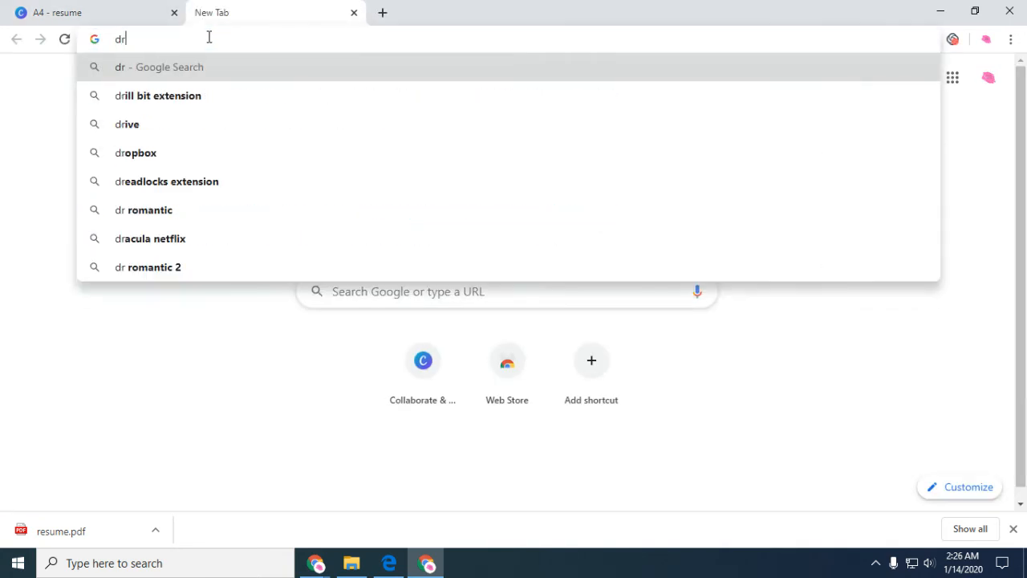
key(BackSpace)
key(BackSpace)
text(gmail.com)
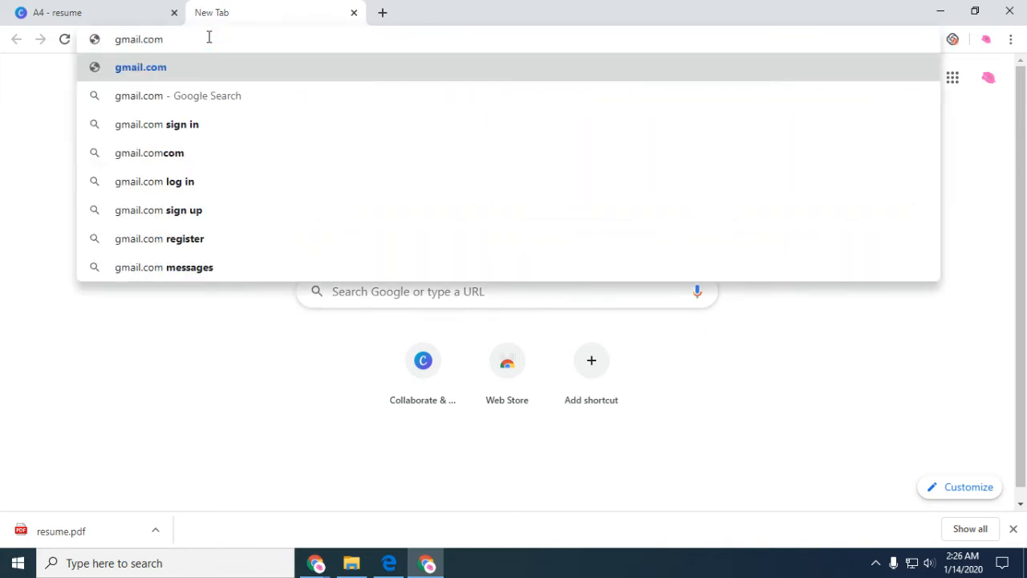
key(Return)
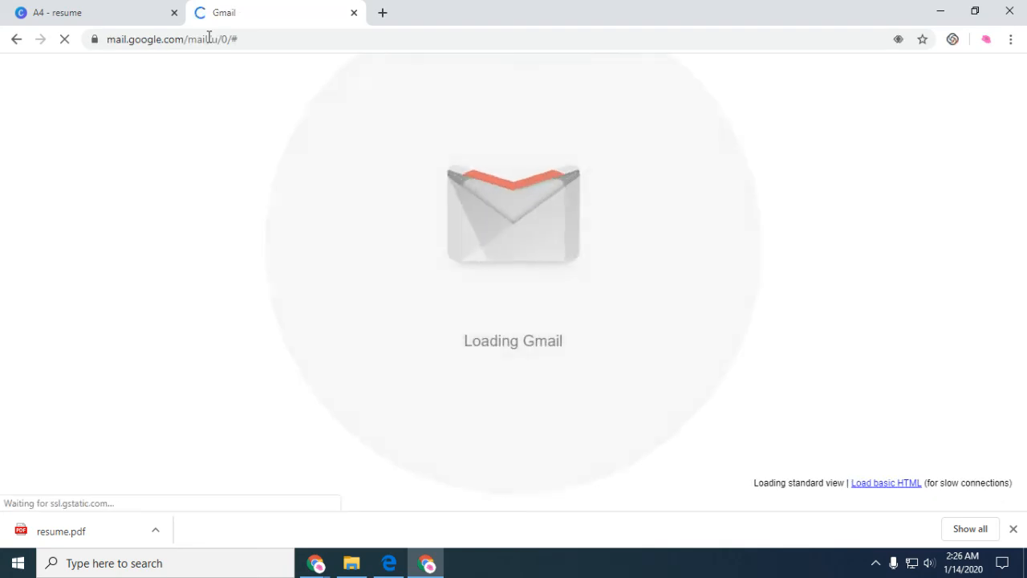
click(968, 79)
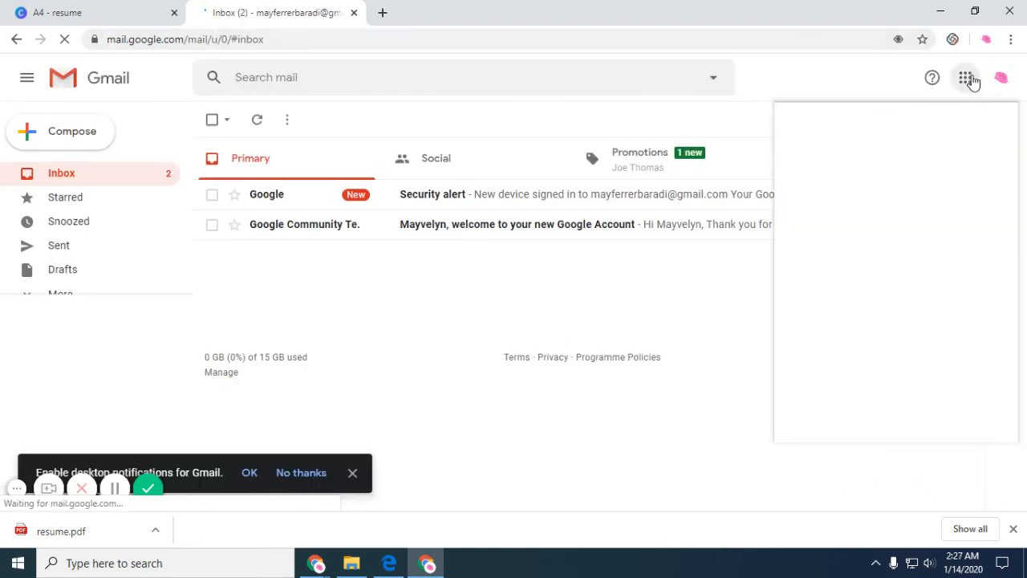
click(900, 305)
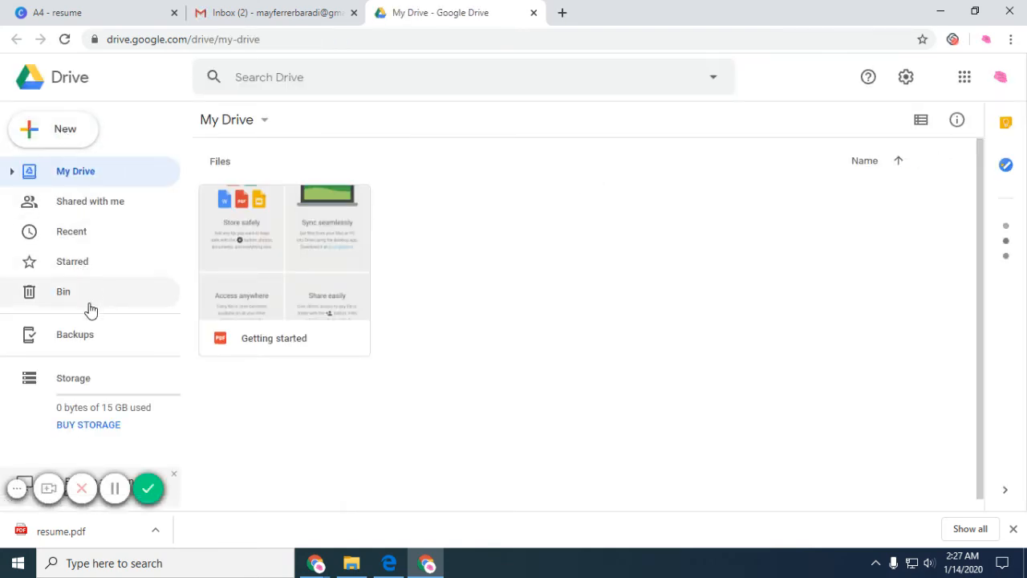
Create a folder named 'Resume' in My Drive and open it.
click(61, 129)
click(62, 130)
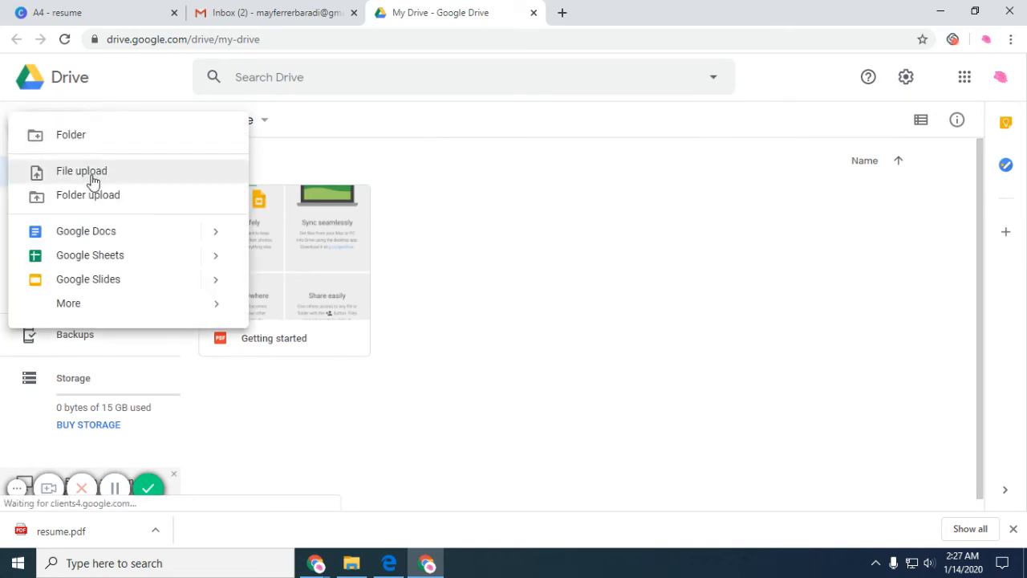
click(81, 138)
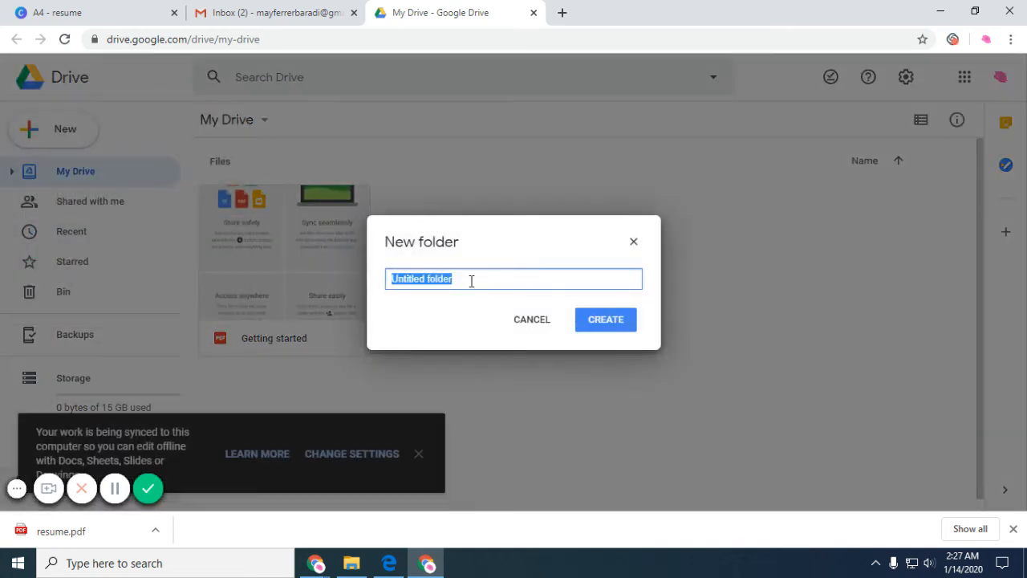
text(Re)
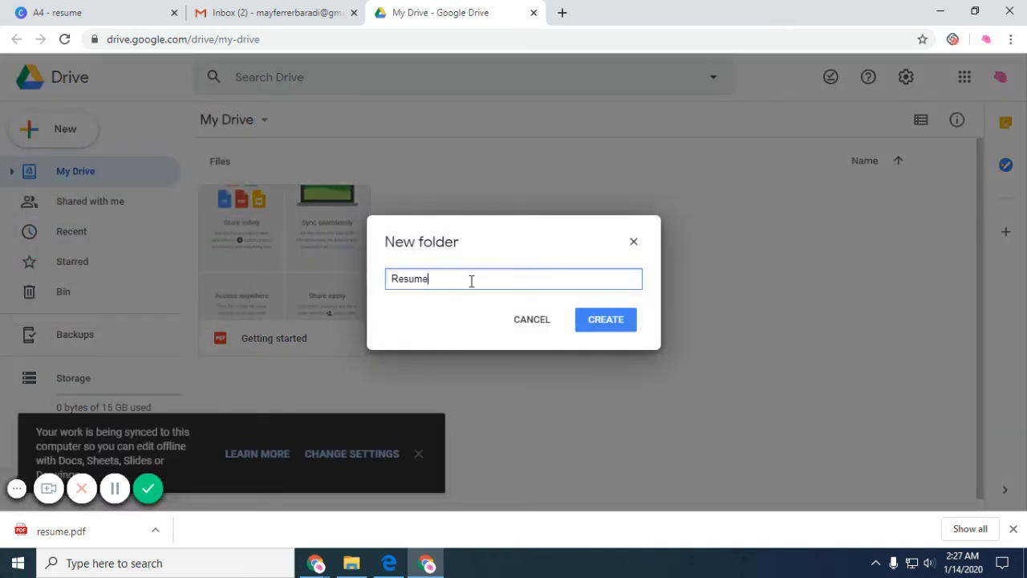
text(sume)
key(Return)
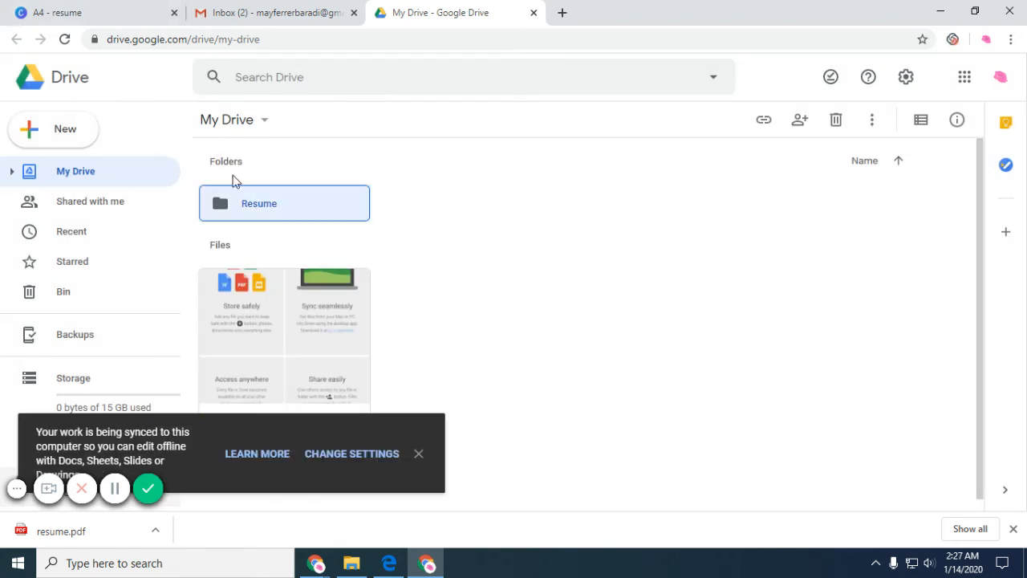
click(419, 456)
double_click(244, 208)
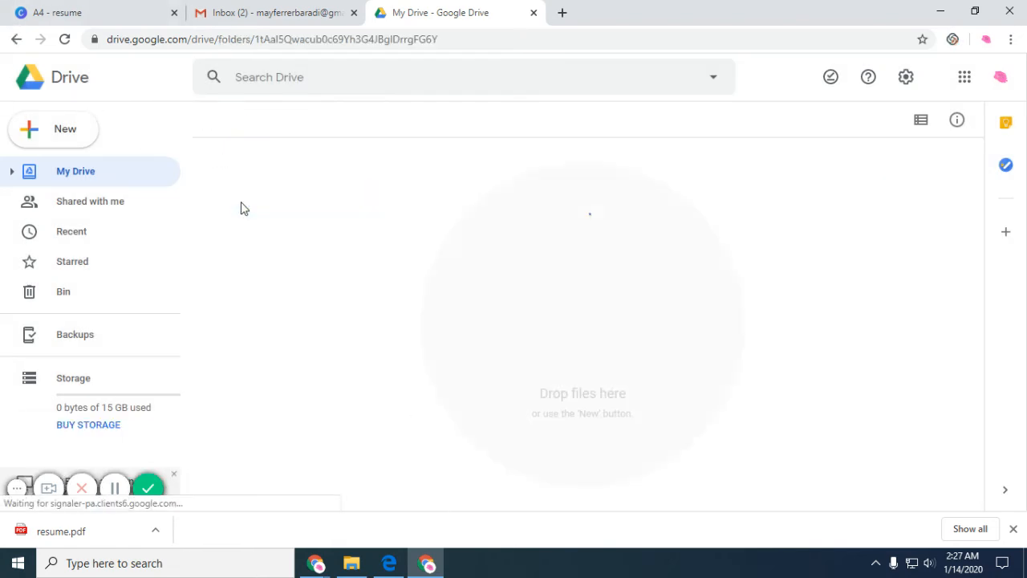
Upload resume.pdf from Downloads into the Resume folder.
click(75, 136)
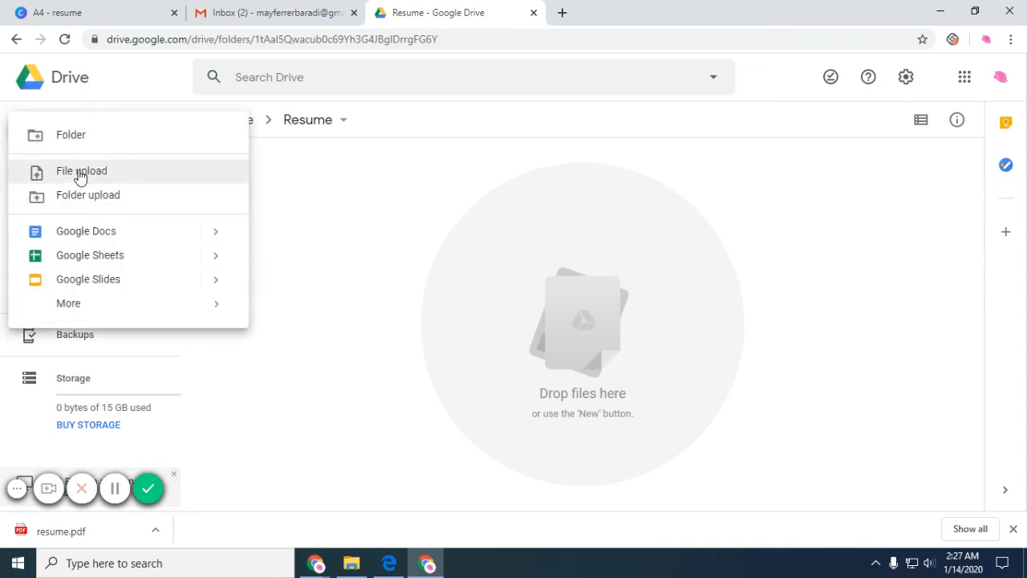
click(81, 173)
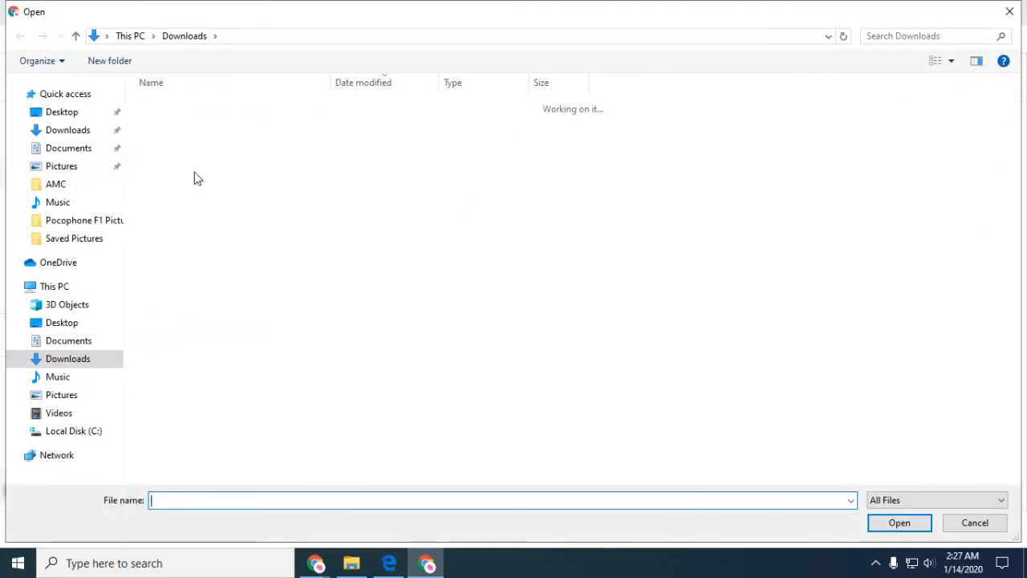
click(64, 130)
click(173, 127)
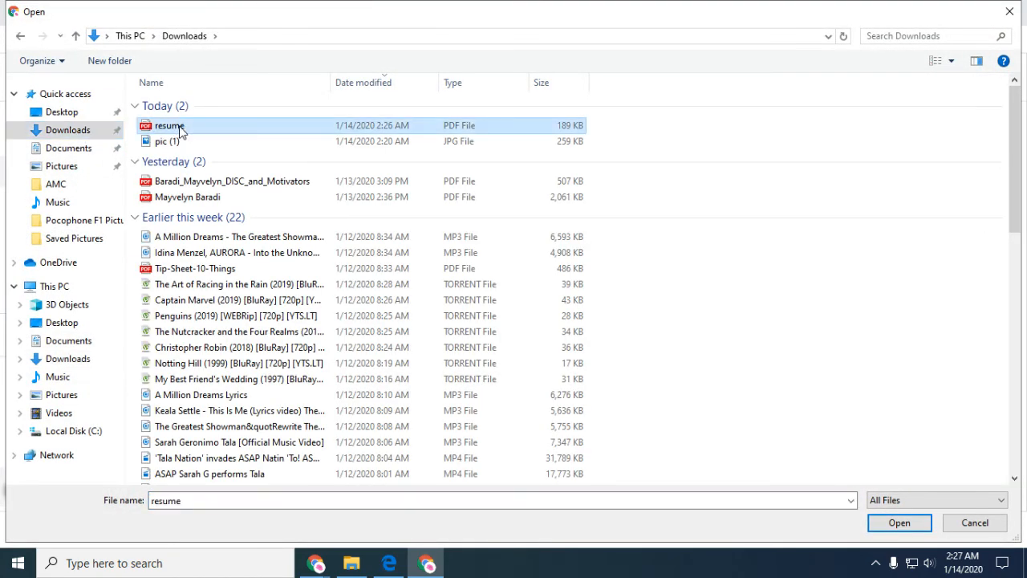
double_click(180, 128)
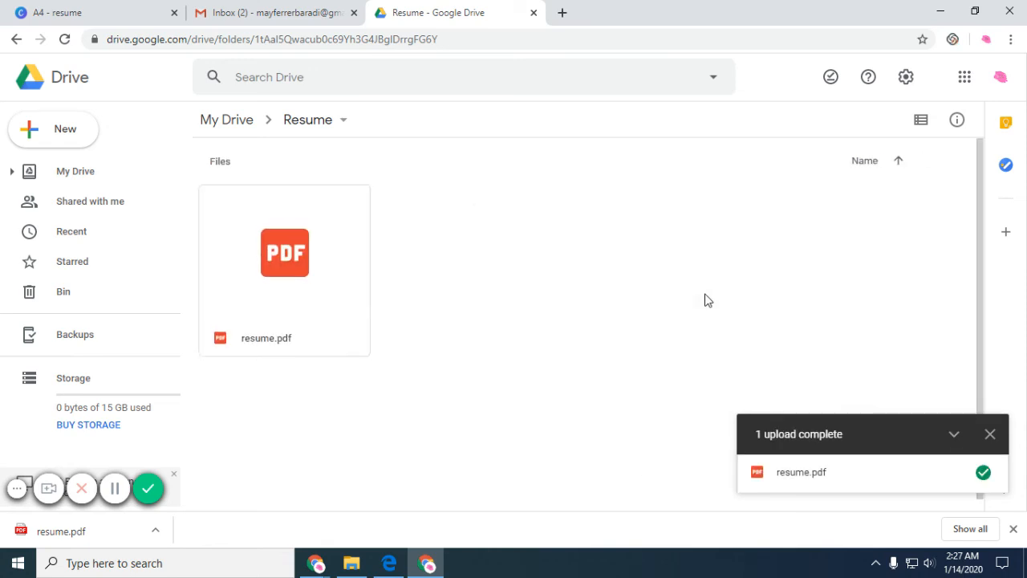
Turn on link sharing for resume.pdf, copy its link, and open a blank tab.
click(990, 434)
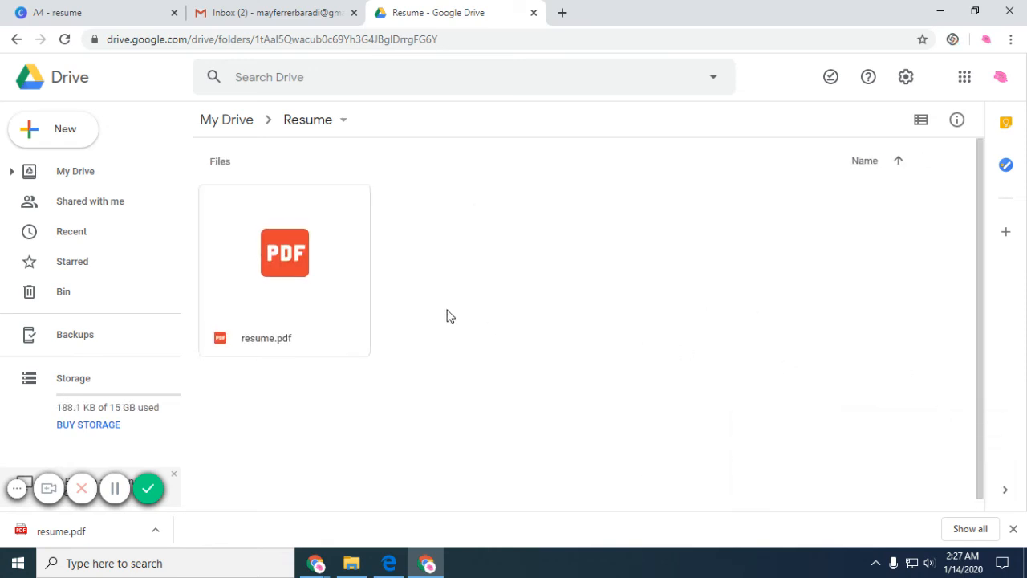
right_click(313, 254)
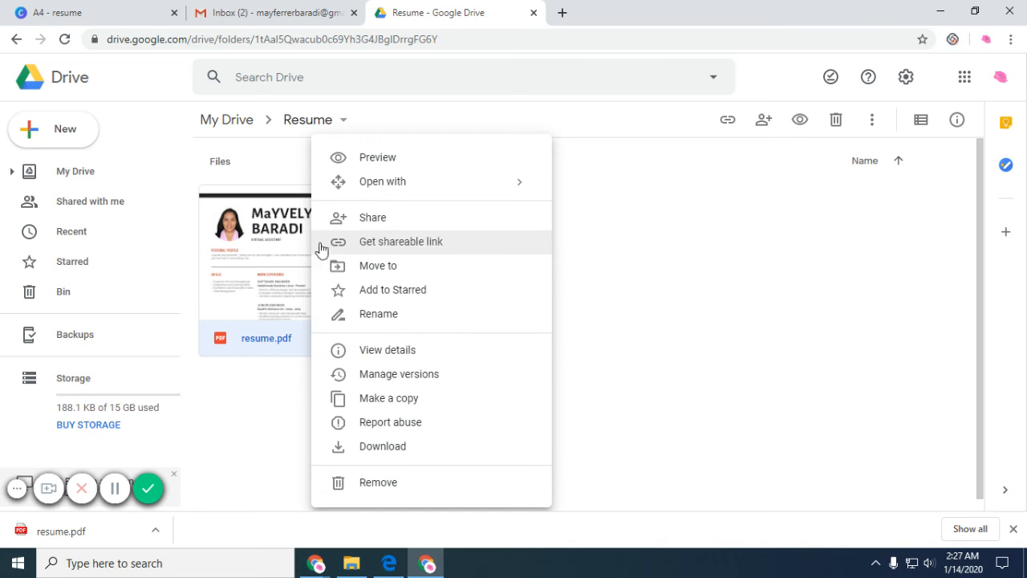
click(389, 245)
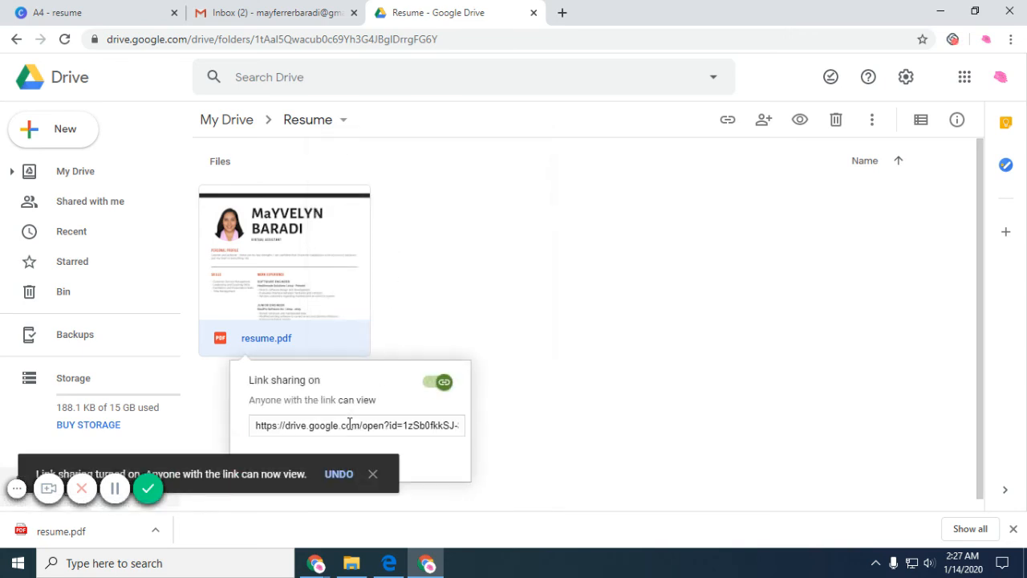
click(350, 425)
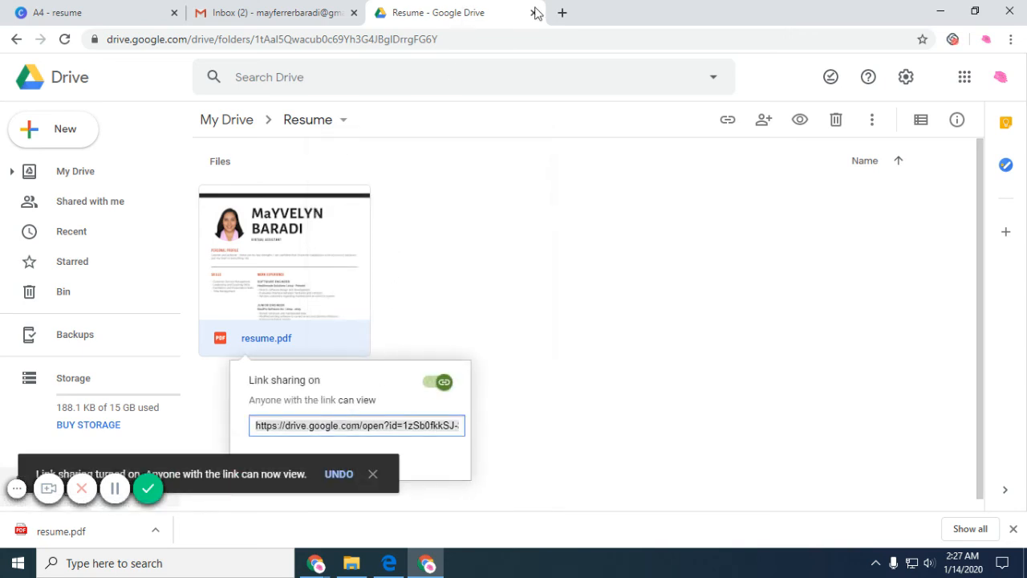
click(562, 13)
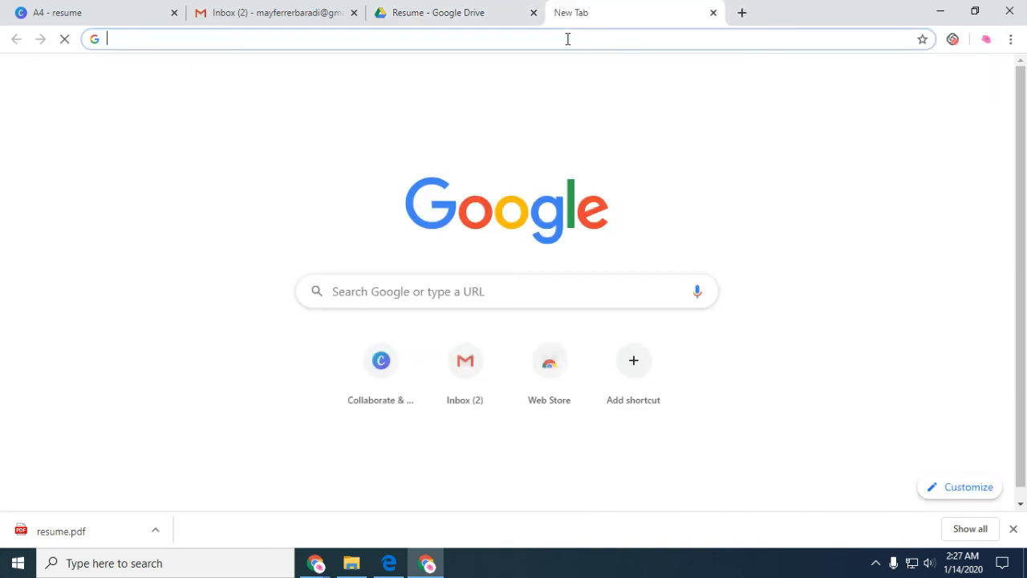
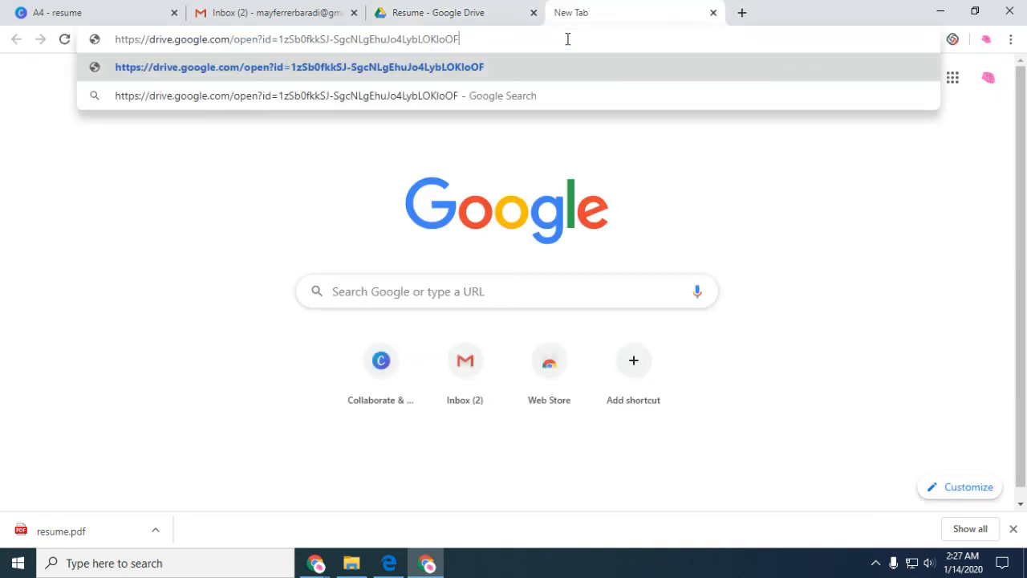
Open the shared resume.pdf link, scroll through it, close it, and return to Canva.
key(Return)
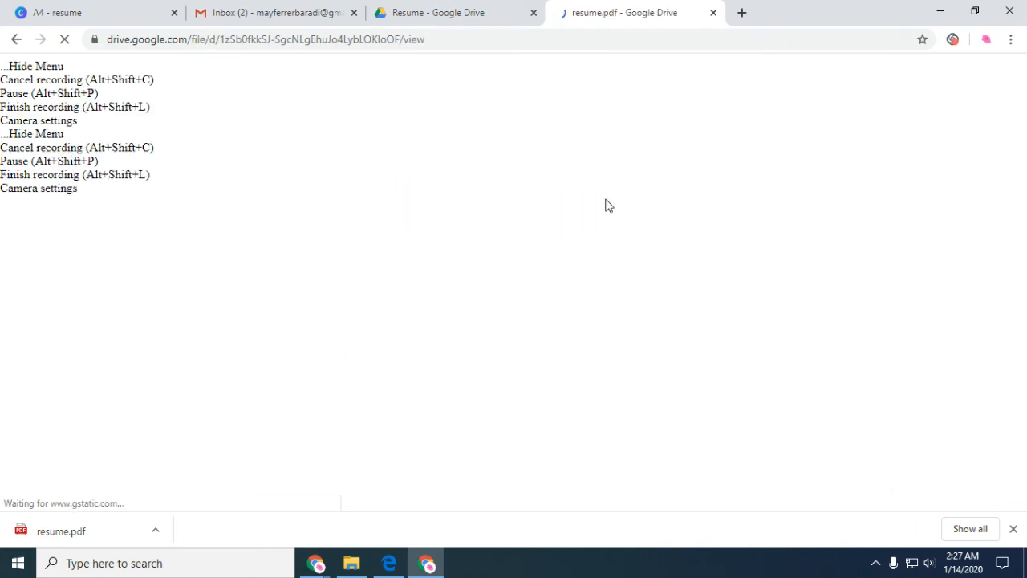
scroll(514, 277, down, 14)
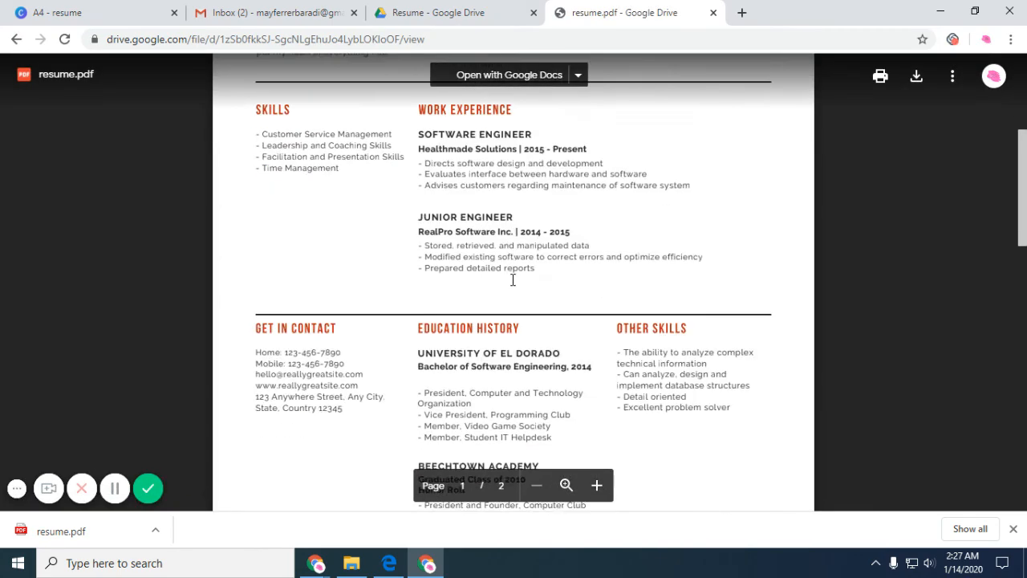
scroll(514, 291, up, 12)
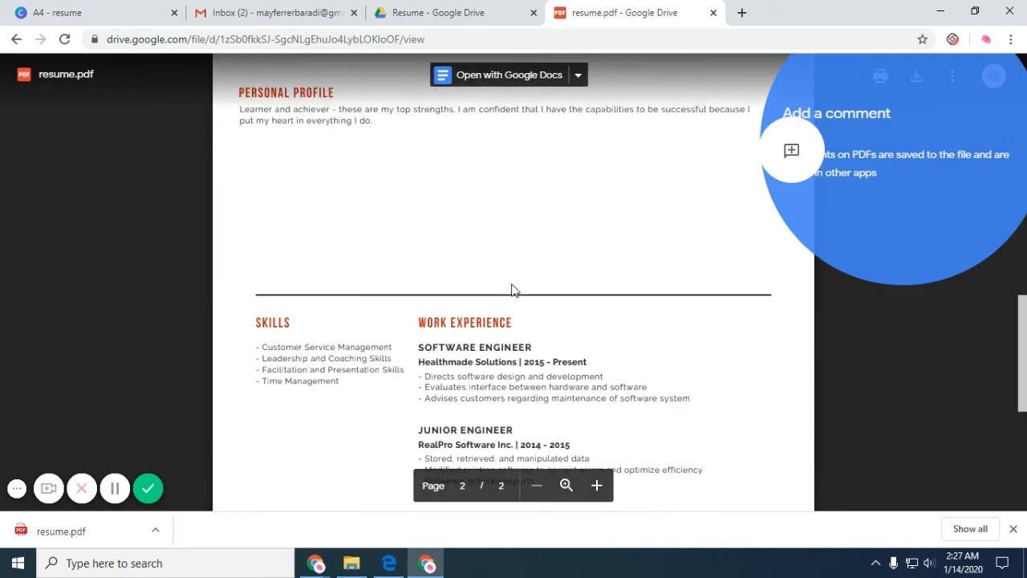
click(712, 13)
click(124, 11)
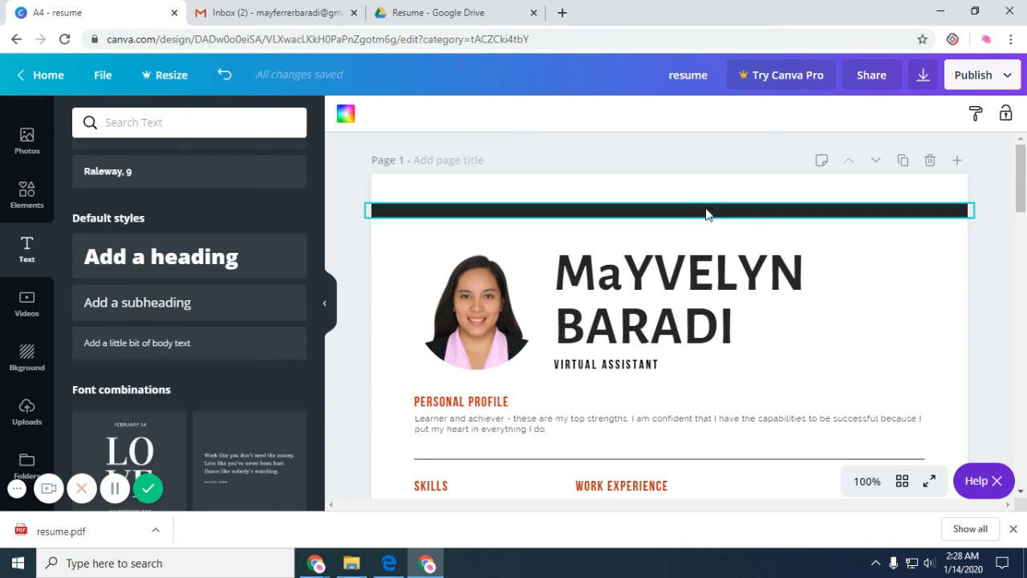
scroll(770, 353, down, 4)
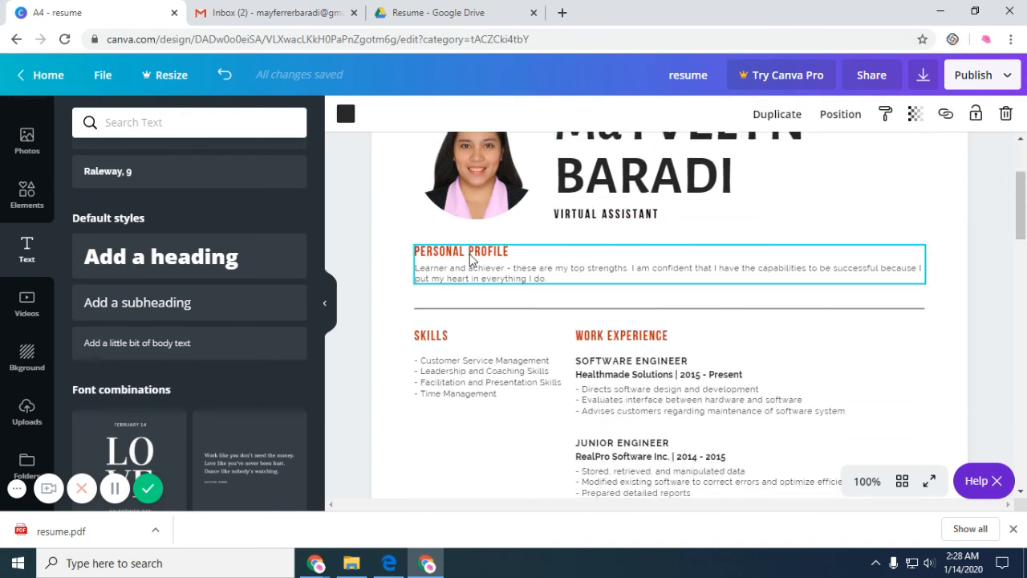
scroll(470, 259, down, 3)
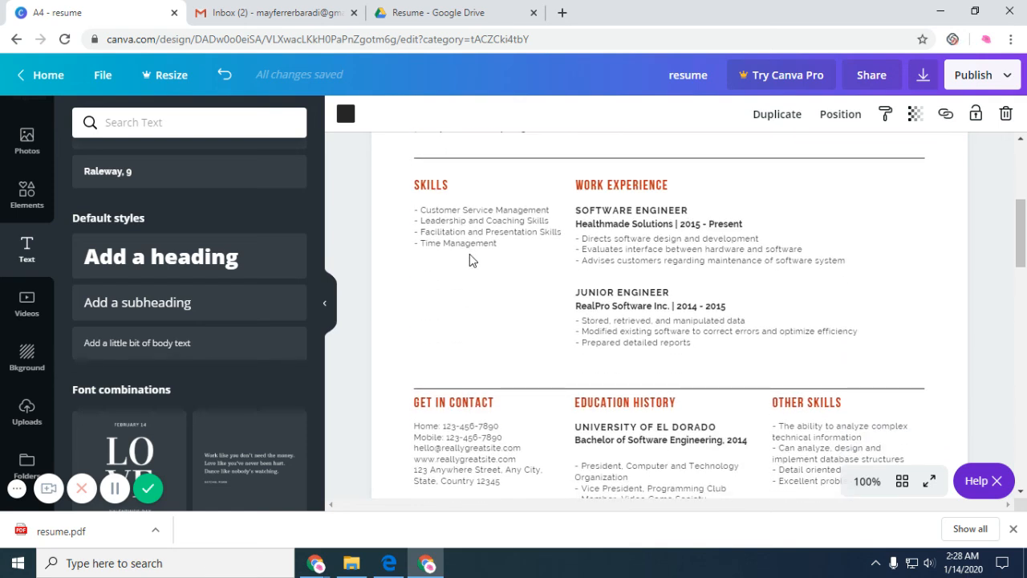